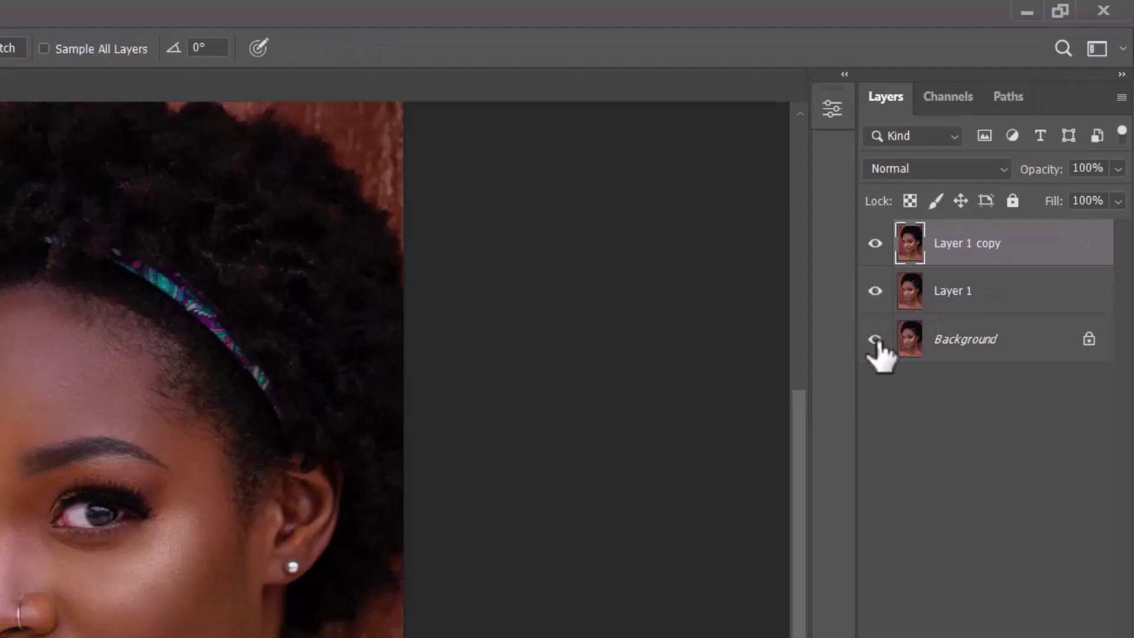
Rename Layer 1 as Color and Layer 1 copy as Texture
double_click(952, 291)
text(Co)
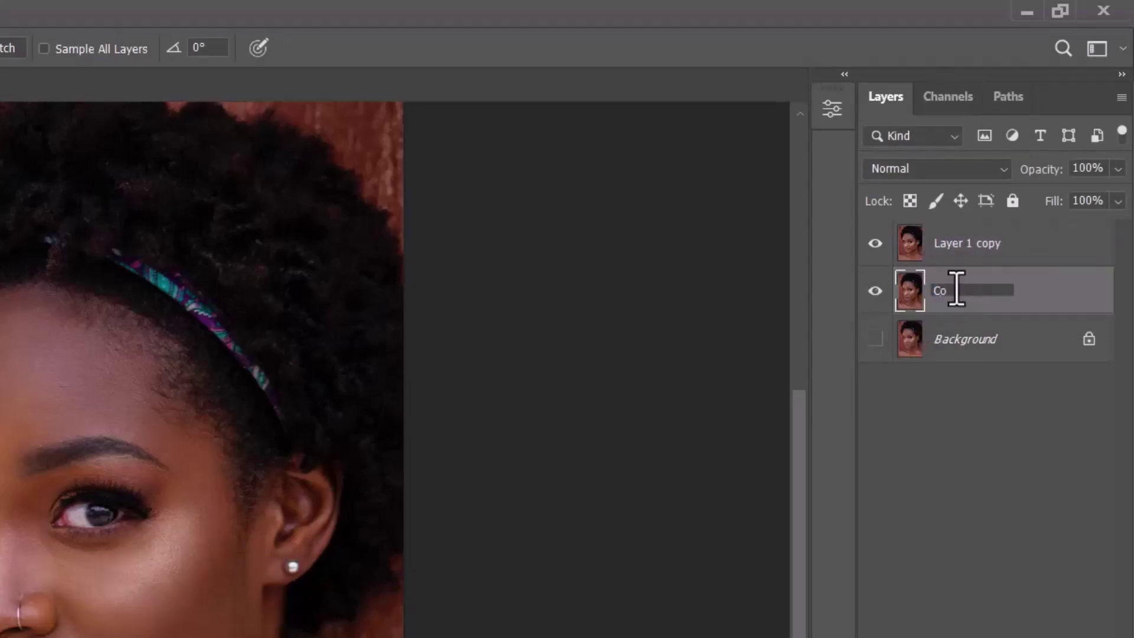
text(lor)
key(Return)
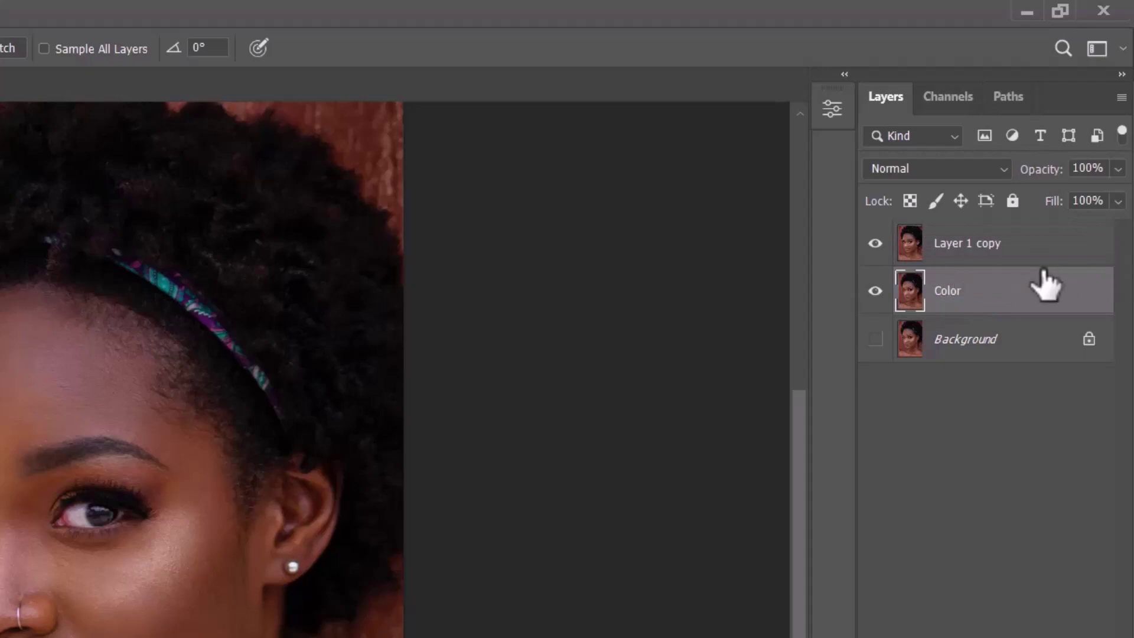
double_click(947, 243)
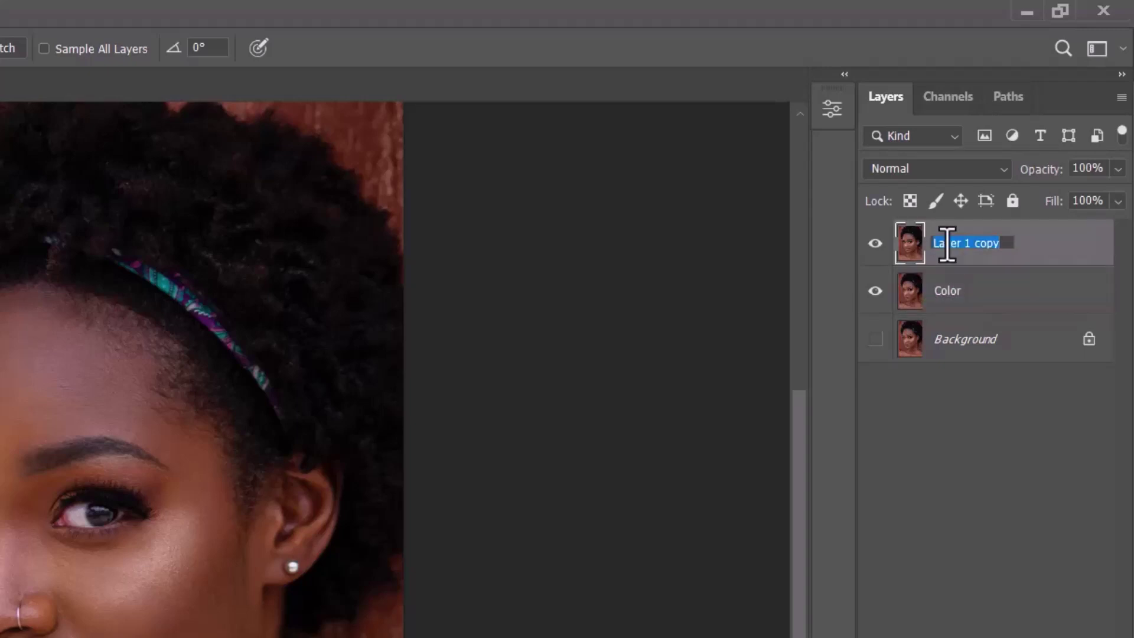
text(Texture)
key(Return)
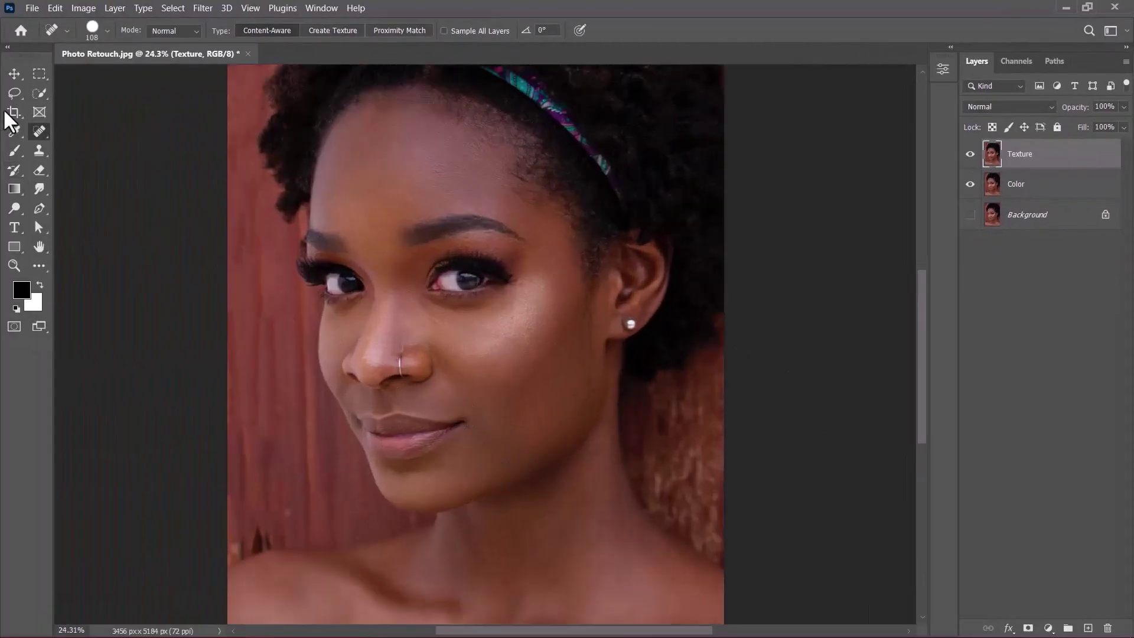
Hide the Texture layer and open the Gaussian Blur filter for the Color layer
click(14, 74)
scroll(478, 451, up, 1)
scroll(526, 384, up, 1)
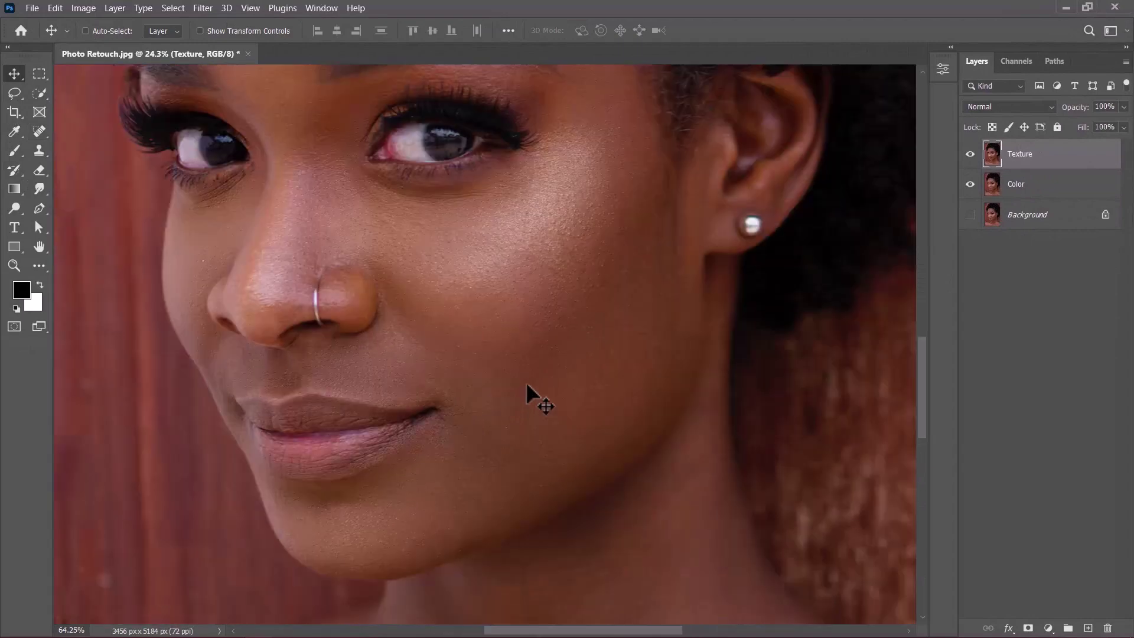
scroll(525, 381, up, 3)
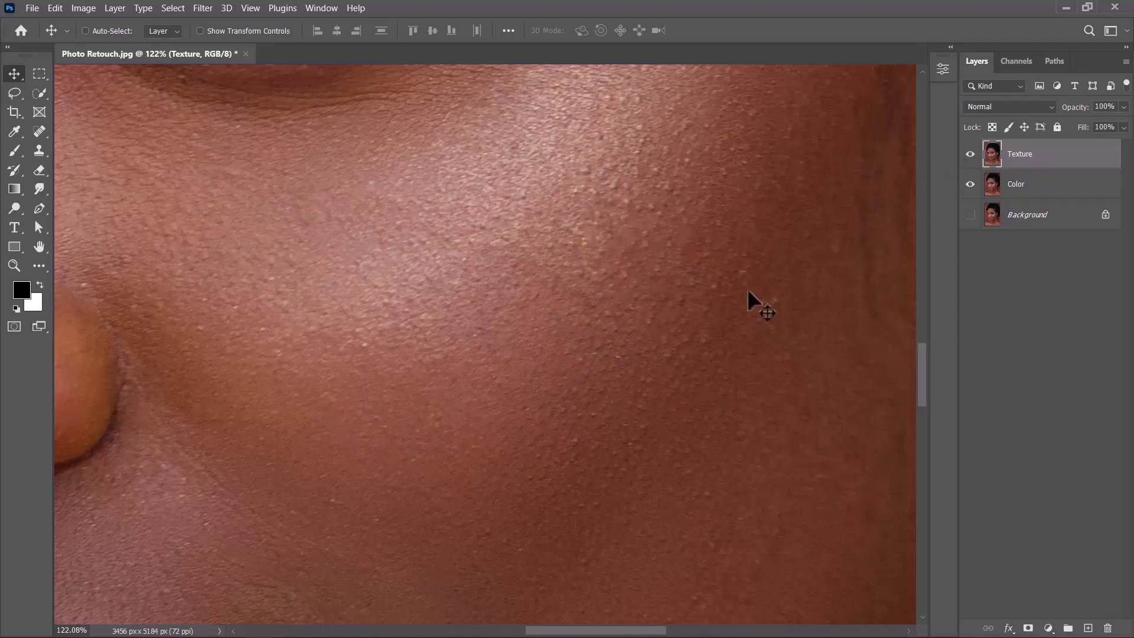
click(1022, 184)
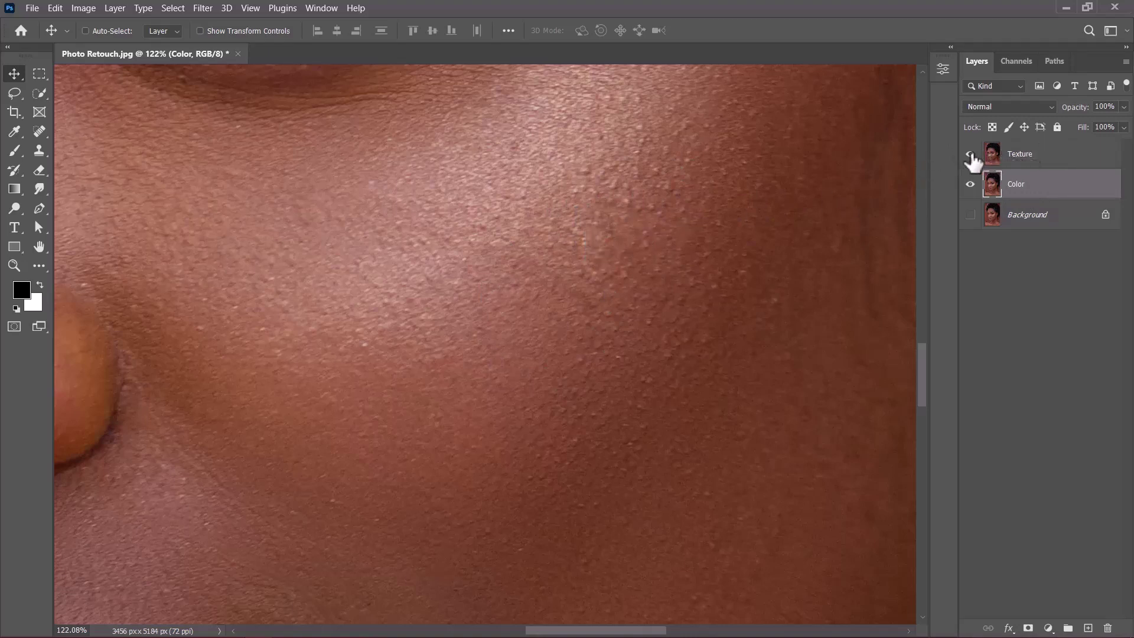
click(205, 7)
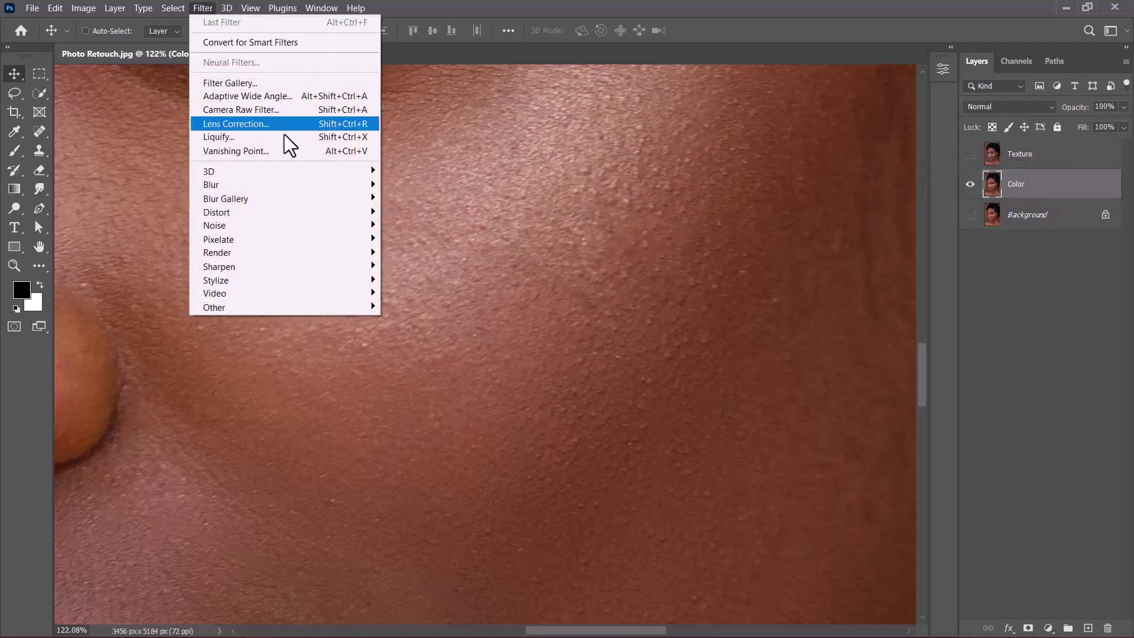
mouse_move(299, 185)
click(419, 238)
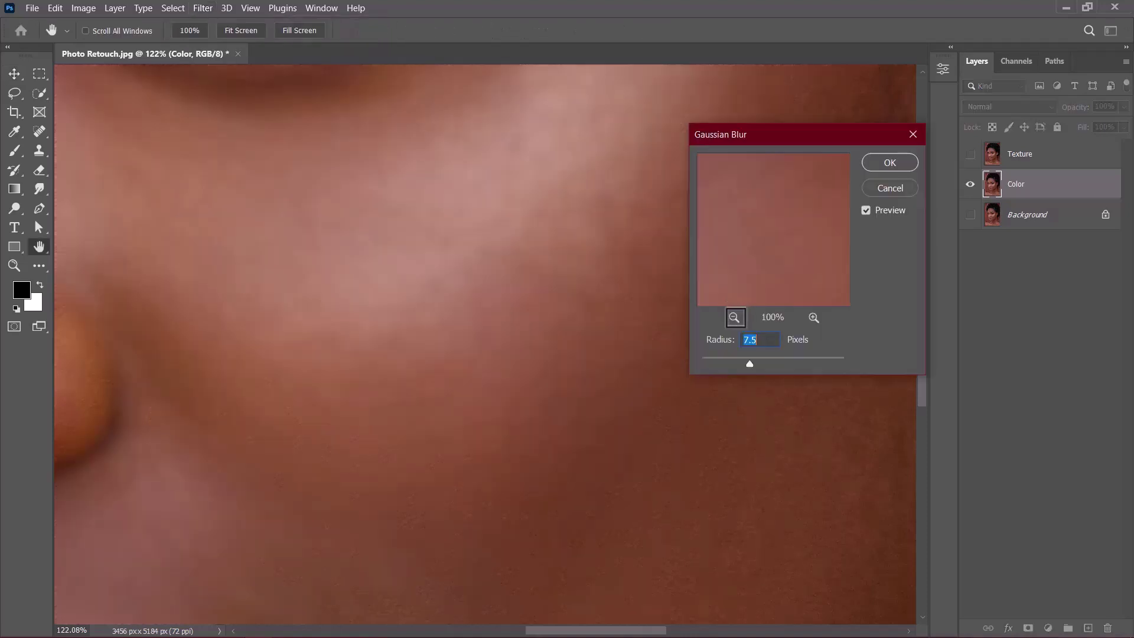
Examine the portrait at different magnifications in the Gaussian Blur preview
click(735, 315)
click(735, 316)
click(735, 315)
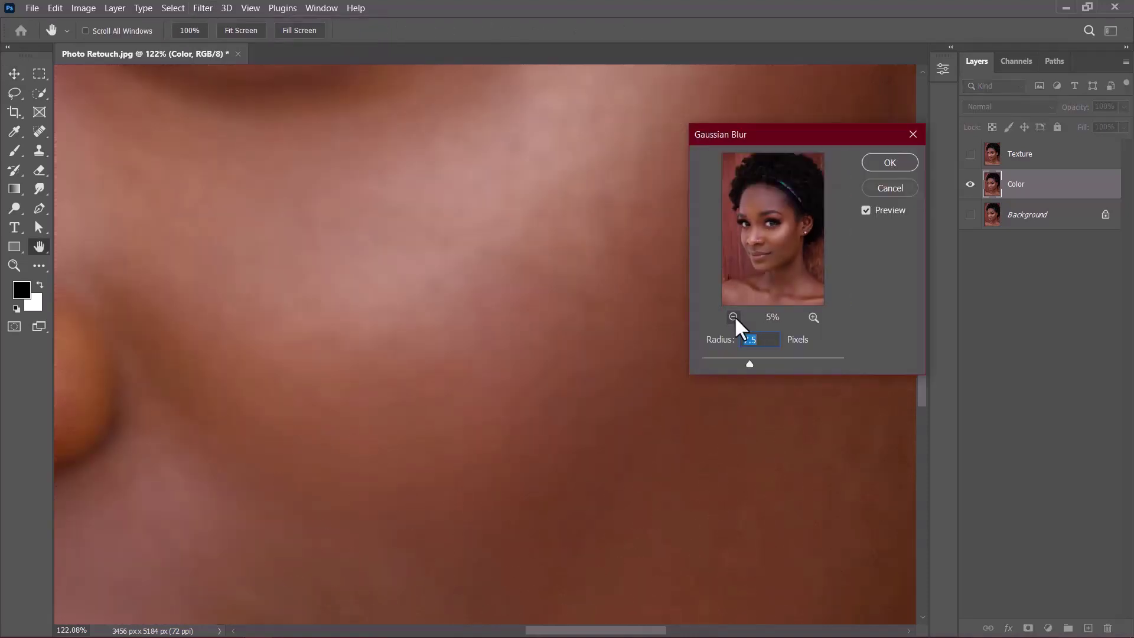
click(821, 316)
click(821, 316)
click(821, 316)
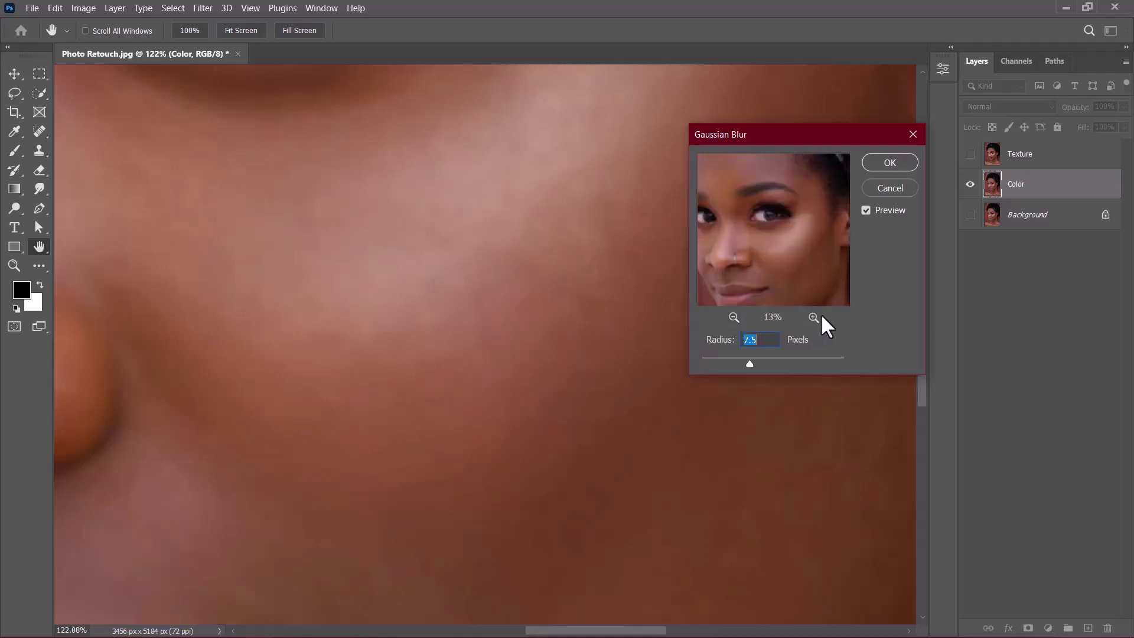
drag(762, 203, 788, 245)
click(815, 318)
click(815, 317)
click(816, 317)
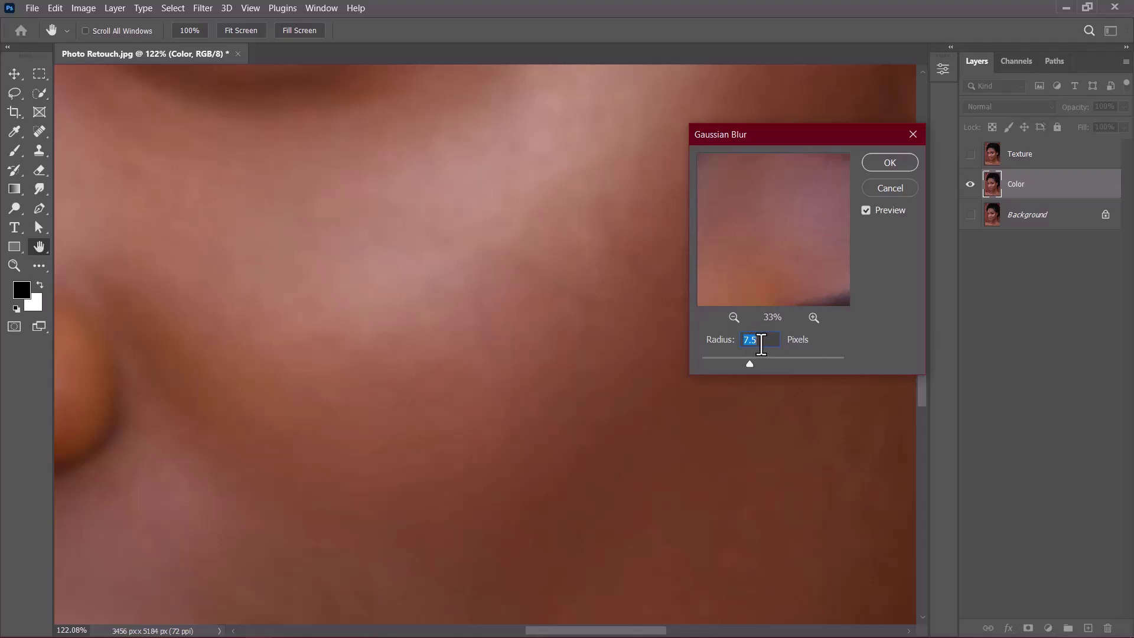
Apply the Gaussian Blur to the Color layer with a radius of 7.5 pixels
text(1)
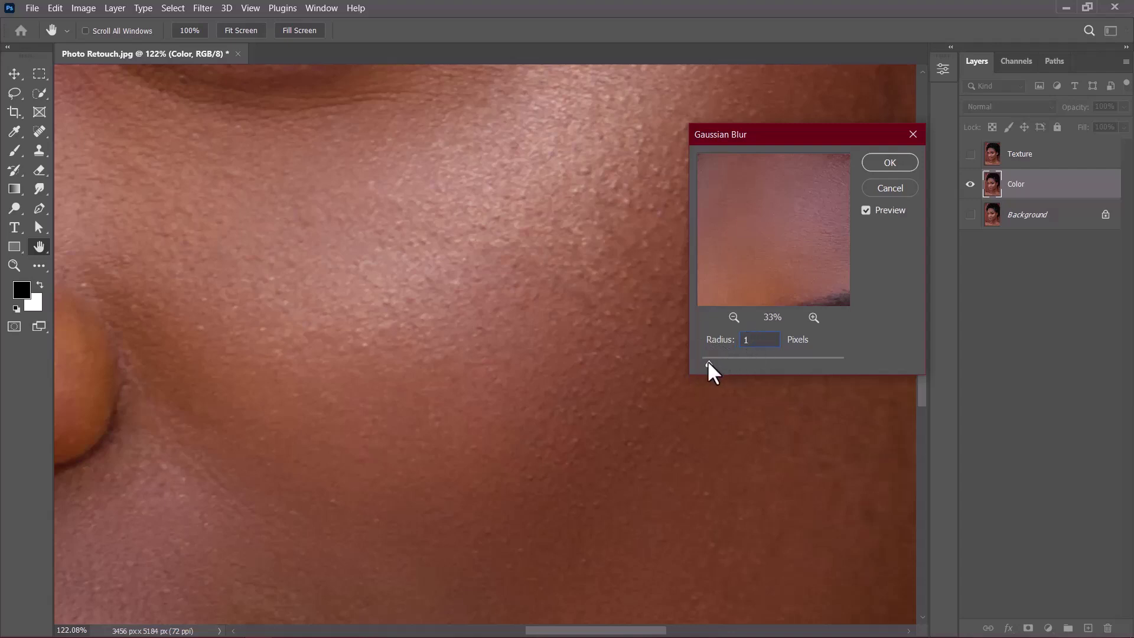
click(709, 361)
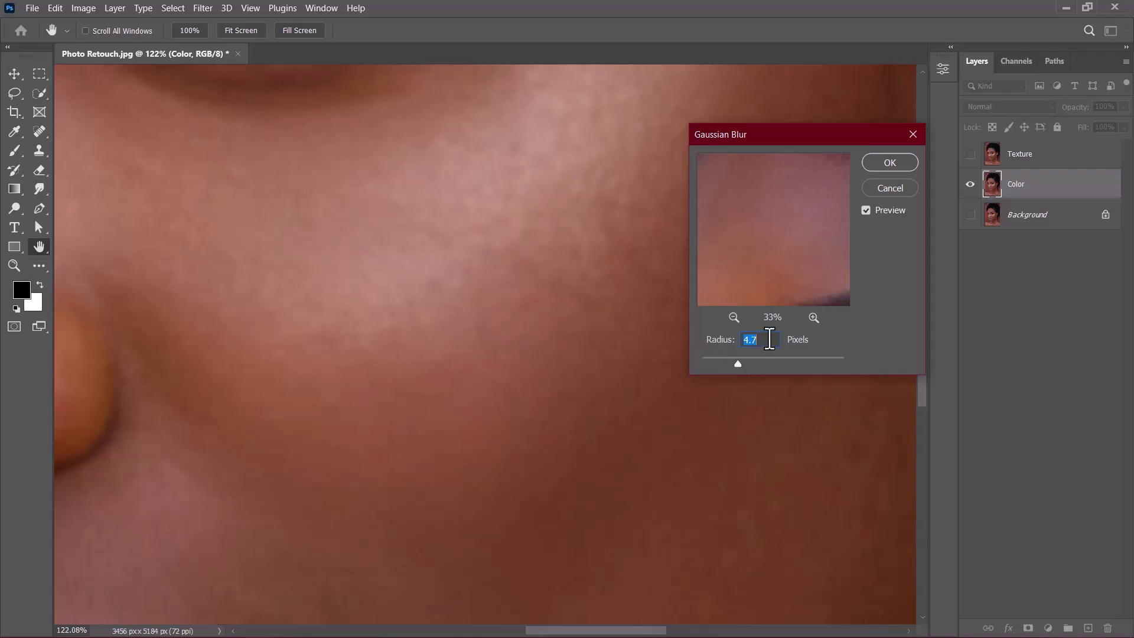
text(7.5)
click(890, 162)
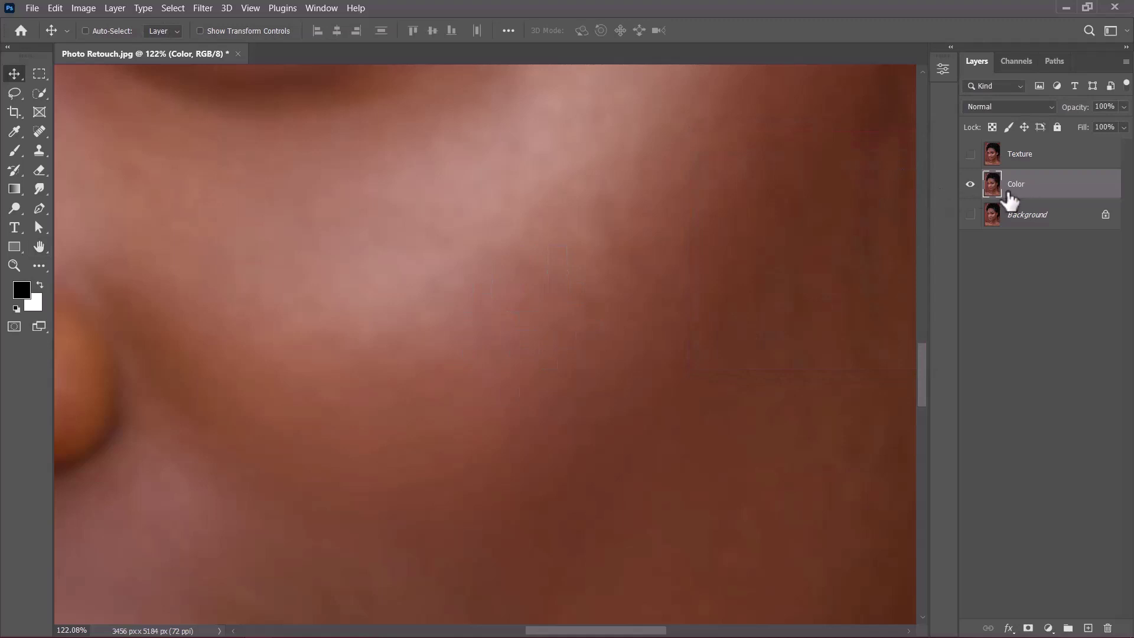
Show the Texture layer again and start Apply Image on it with the Color layer as the source layer
click(970, 155)
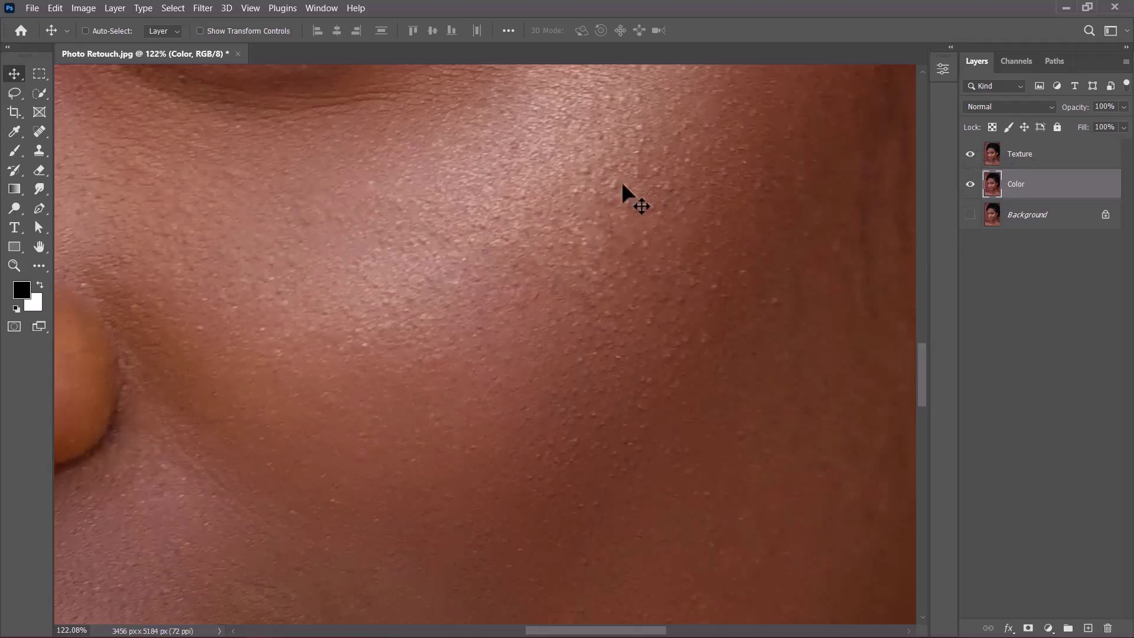
key(ctrl+0)
click(1034, 155)
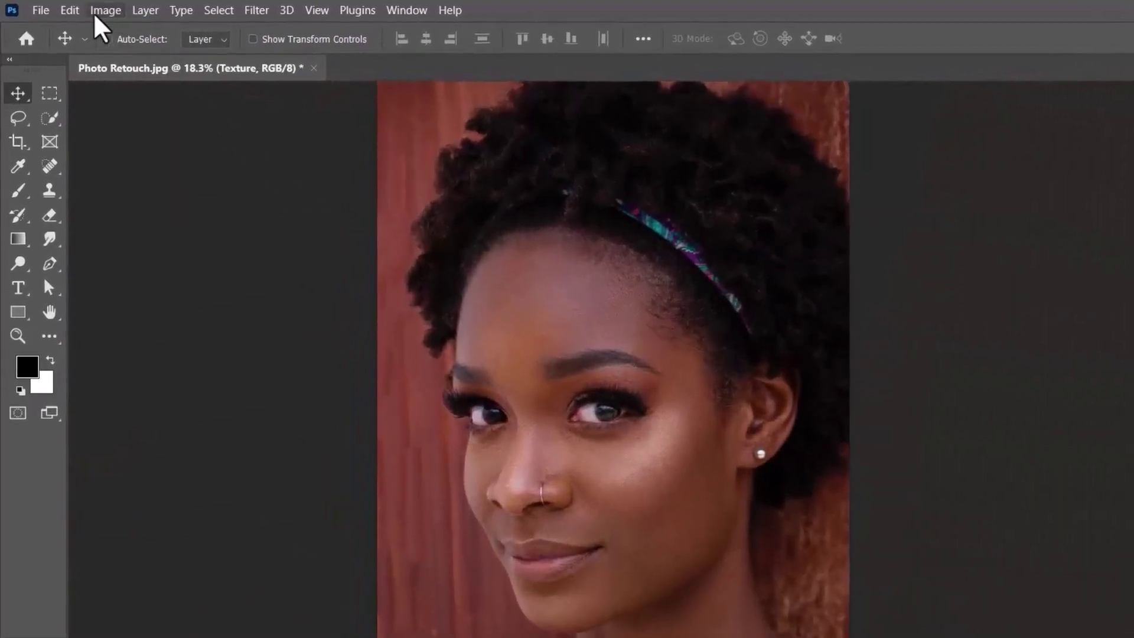
click(74, 13)
click(167, 267)
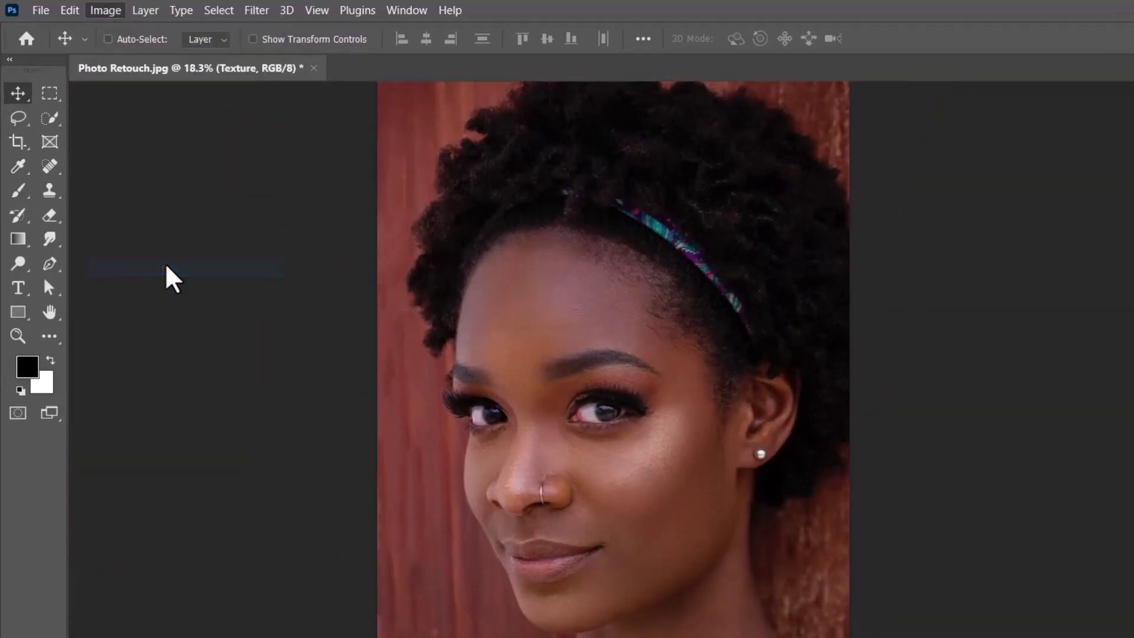
click(535, 279)
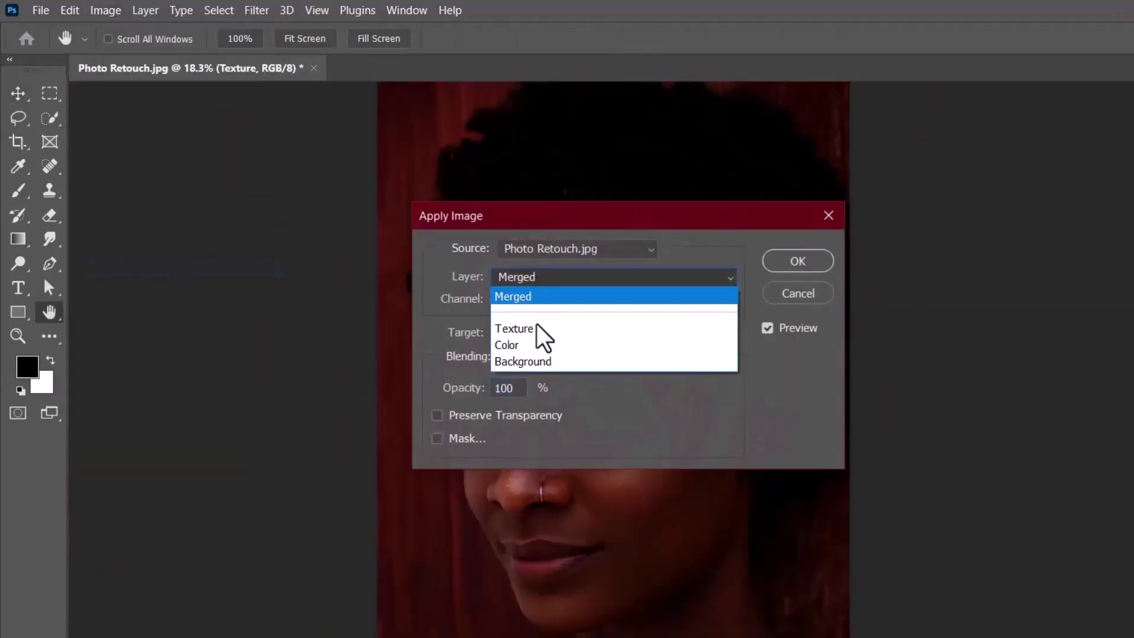
click(530, 347)
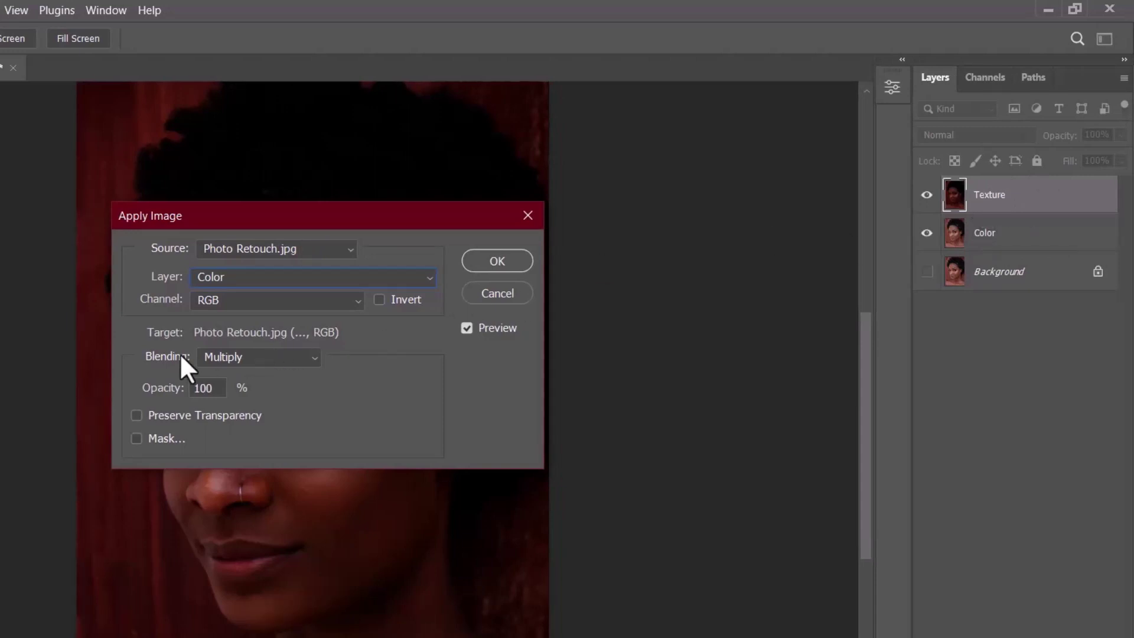
Set the Apply Image blending to Subtract and apply it to the Texture layer with scale 2 and offset 128
click(225, 357)
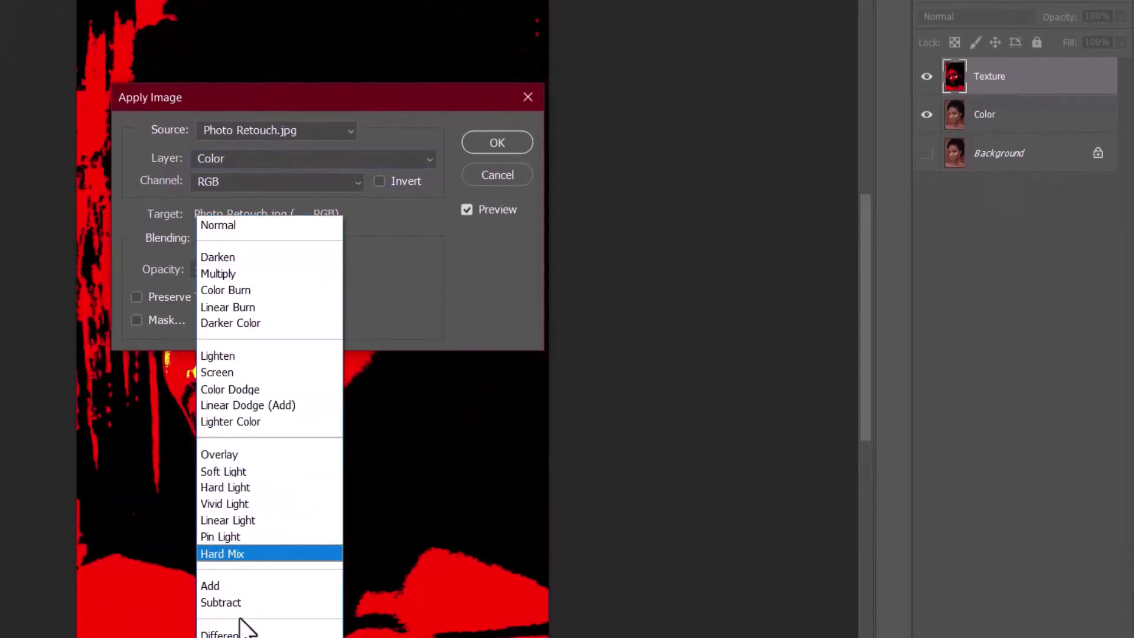
click(228, 602)
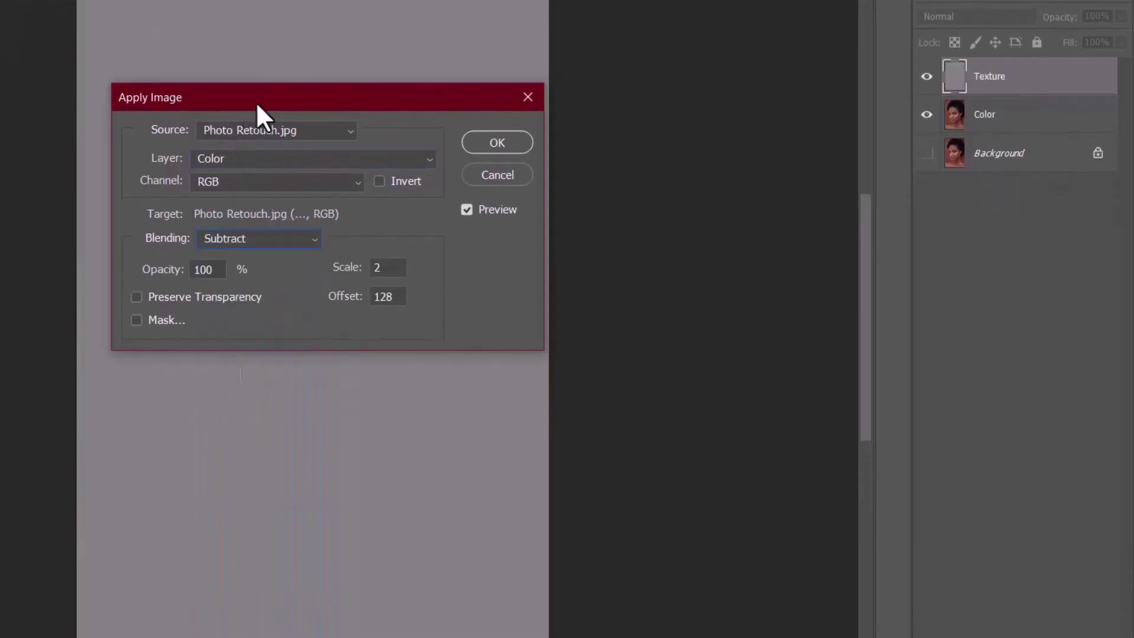
drag(256, 101, 466, 126)
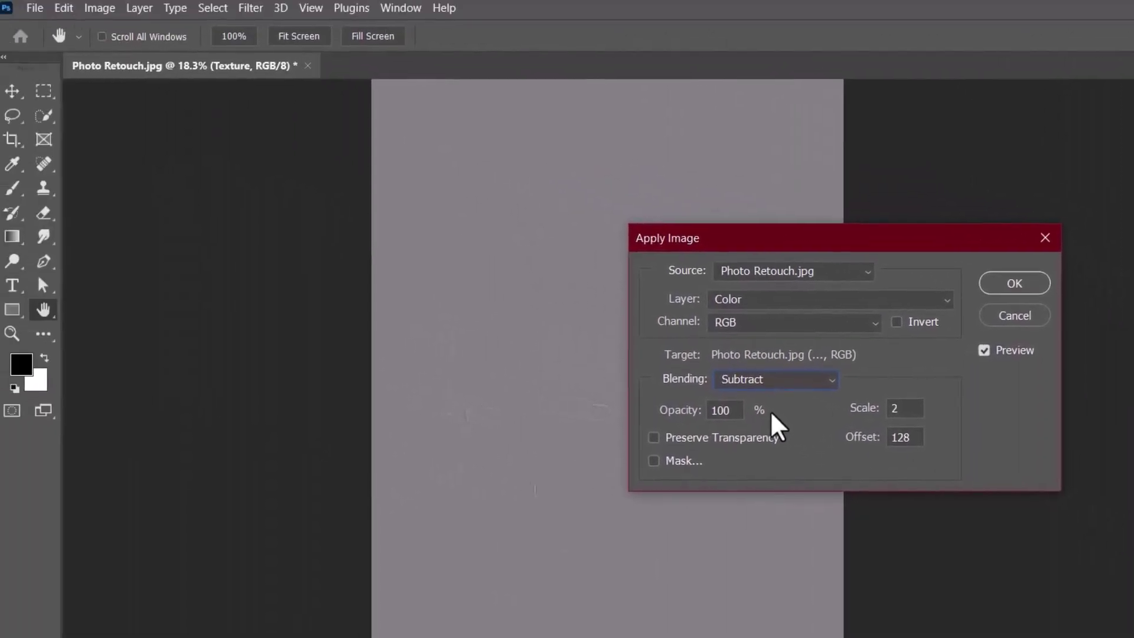
click(292, 77)
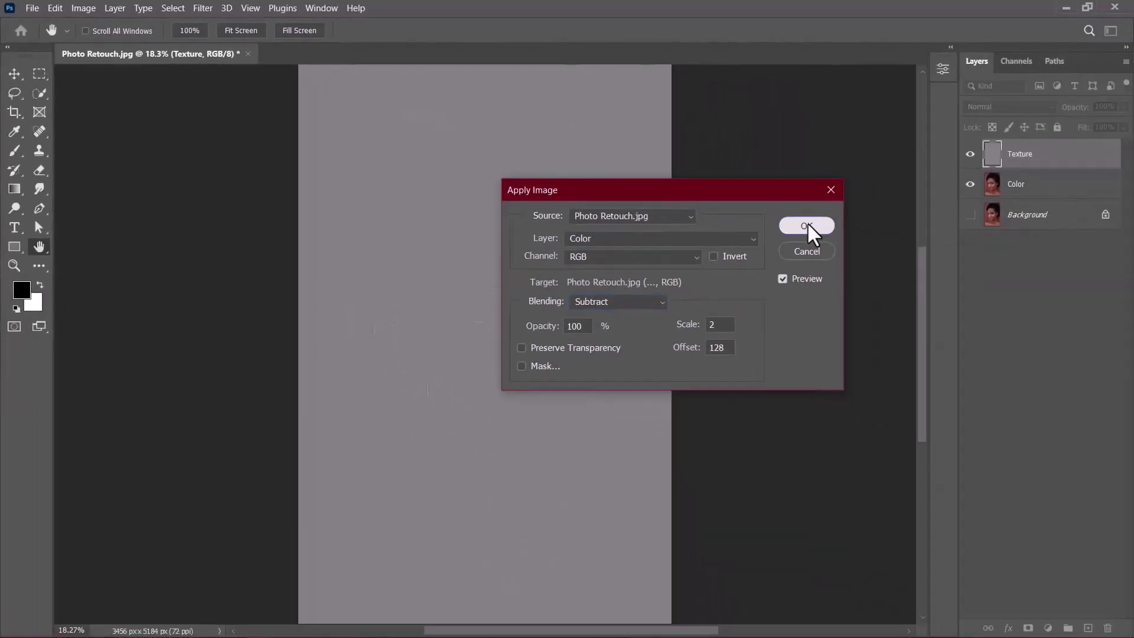
click(807, 225)
key(v)
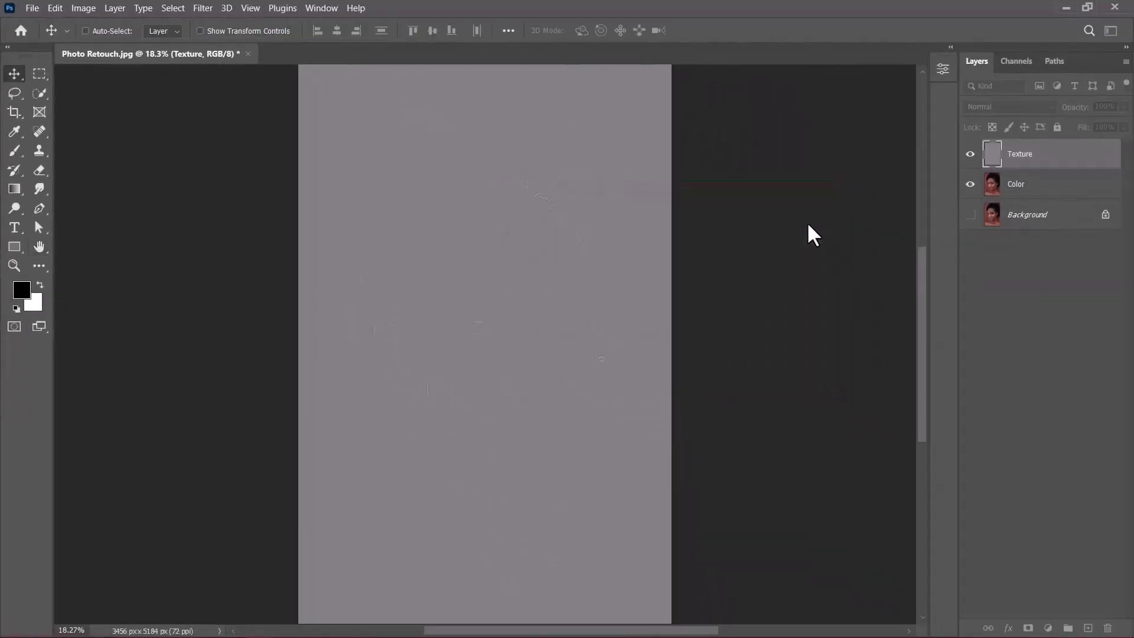
Compare the image with and without the Texture layer and set that layer's blend mode to Linear Light
key(ctrl+plus)
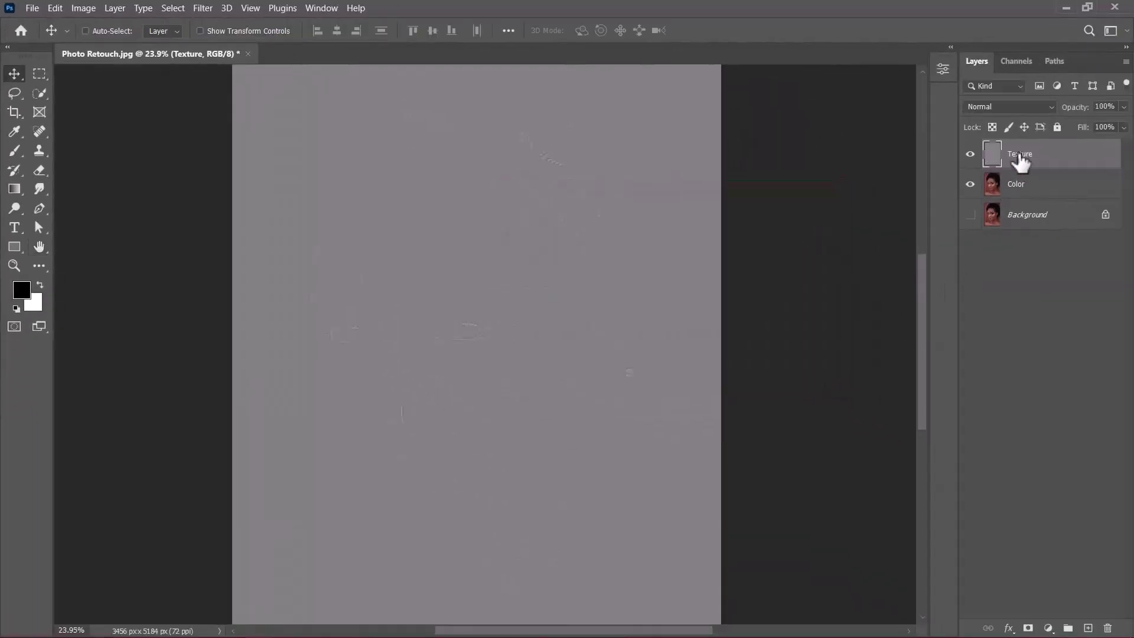
scroll(531, 393, up, 5)
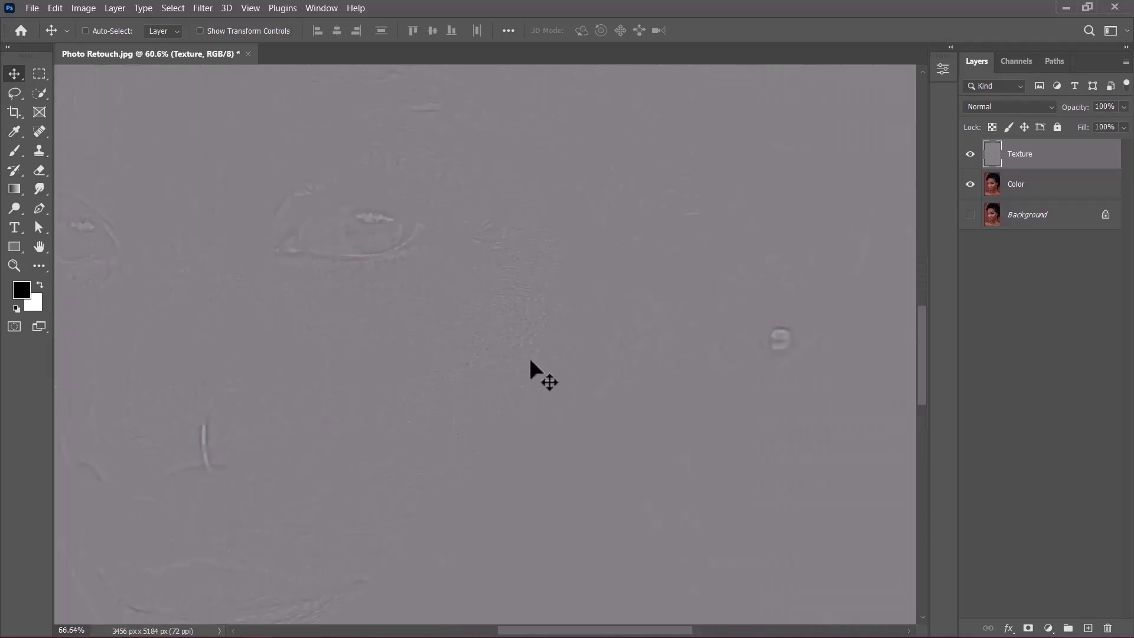
scroll(530, 361, up, 2)
click(970, 154)
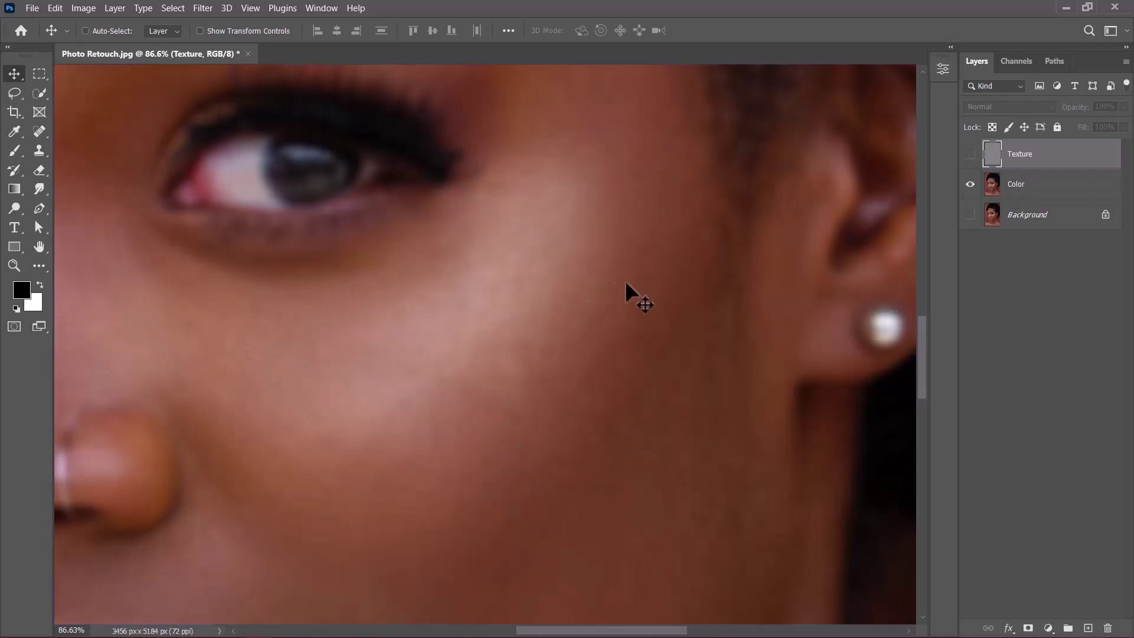
click(970, 154)
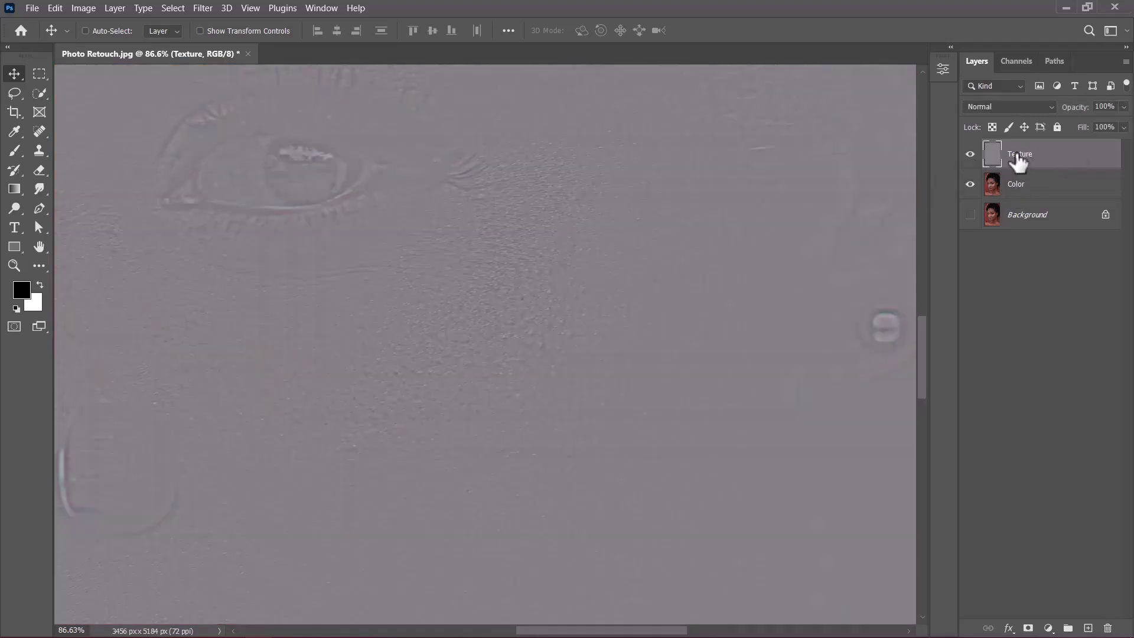
click(1011, 107)
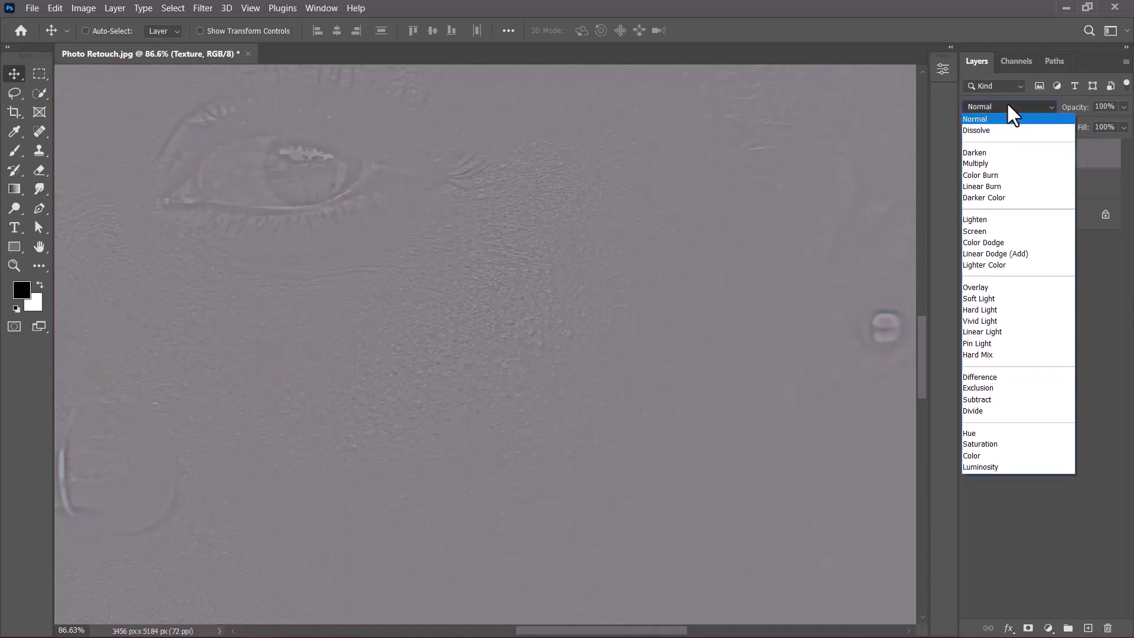
click(997, 332)
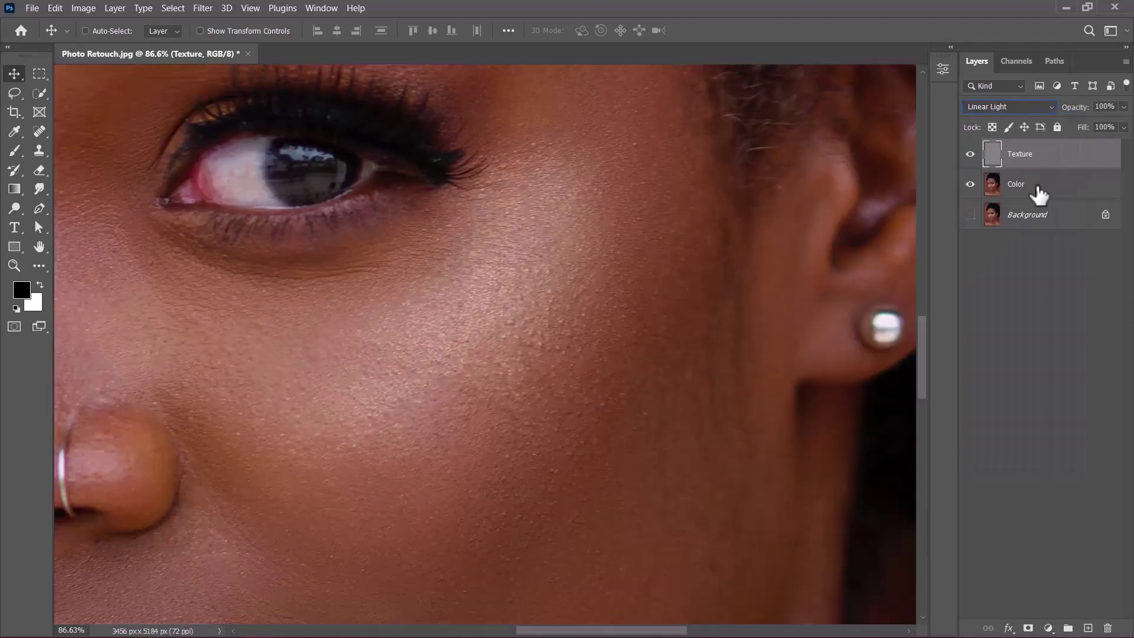
Group the Texture and Color layers and name the group Color/Texture
shift+click(1038, 195)
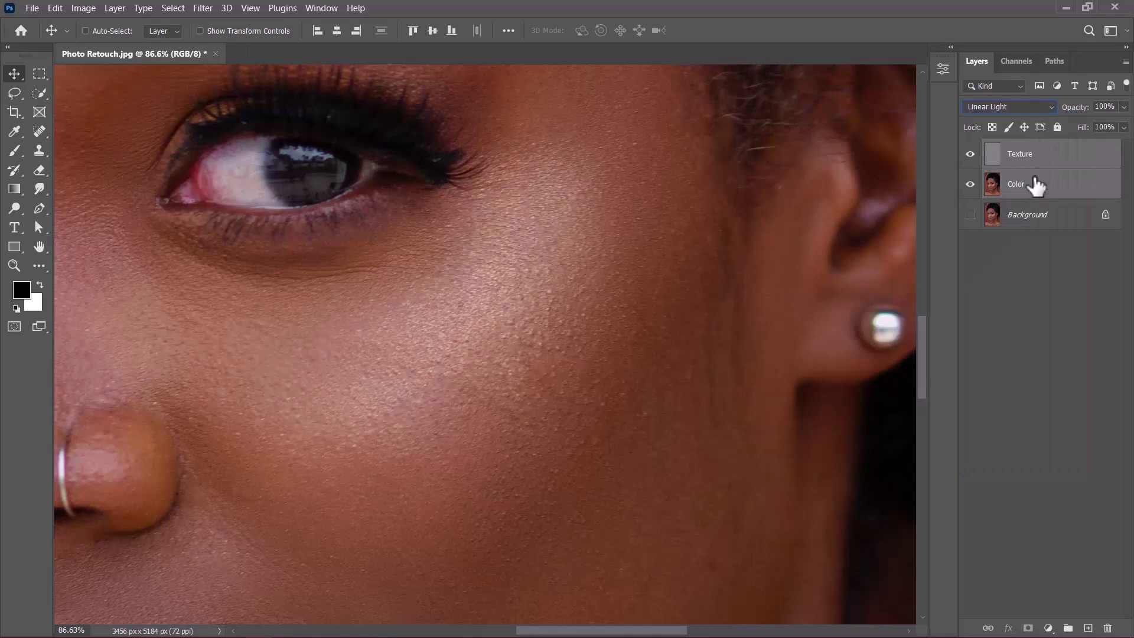
click(1067, 628)
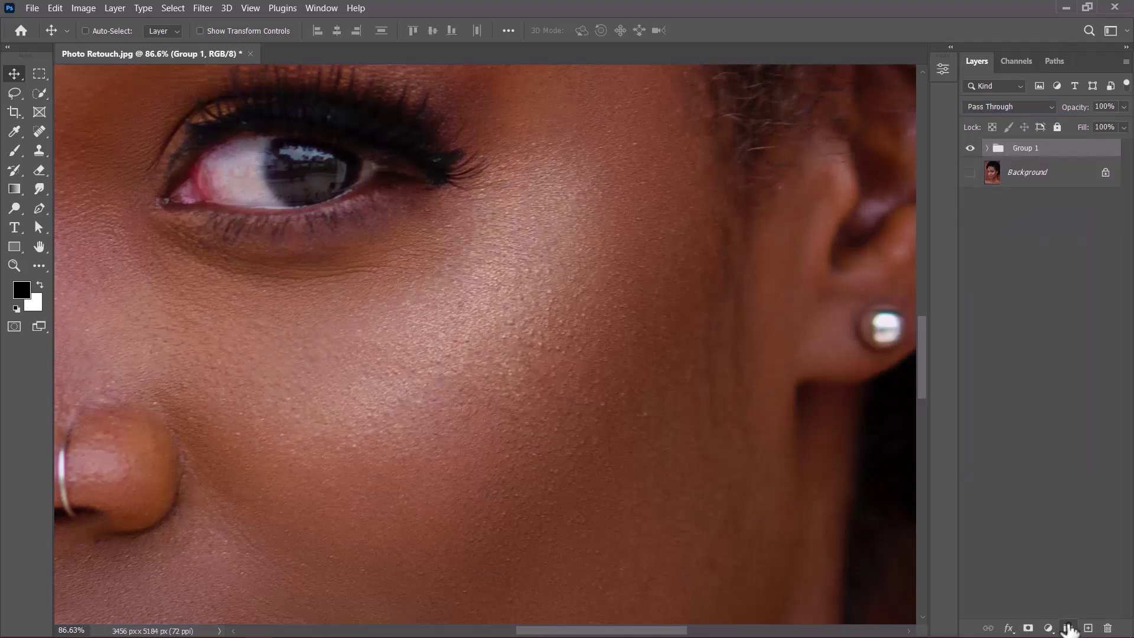
double_click(1031, 148)
text(Color/Texture)
key(Return)
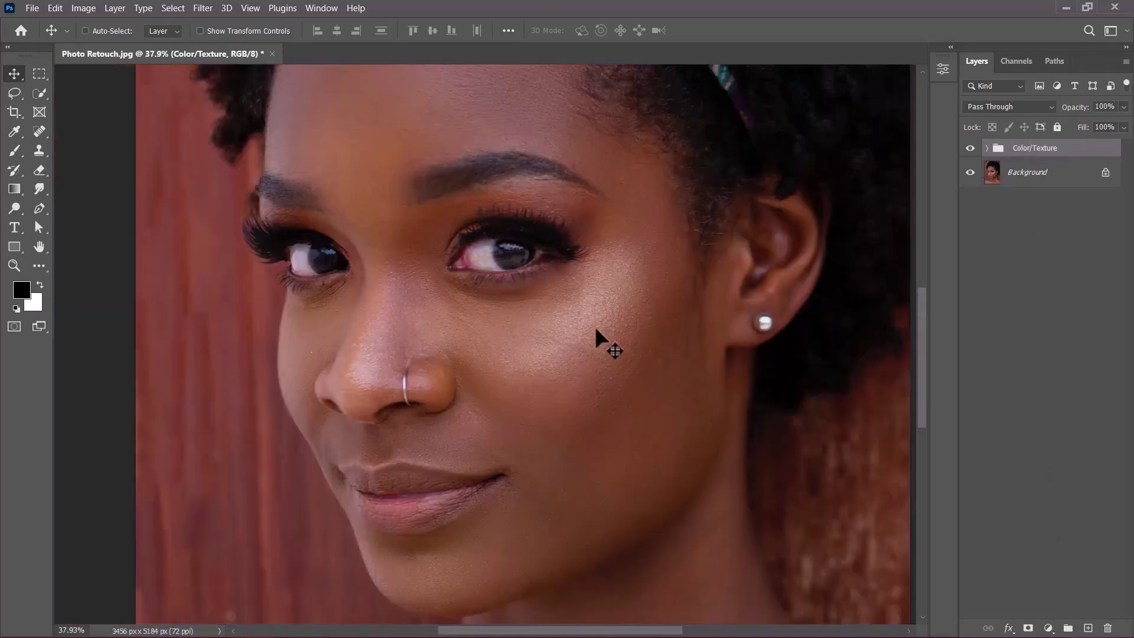
Compare the image with and without the Color/Texture group, and select the Color layer inside it
click(970, 148)
click(970, 148)
click(987, 148)
click(1033, 207)
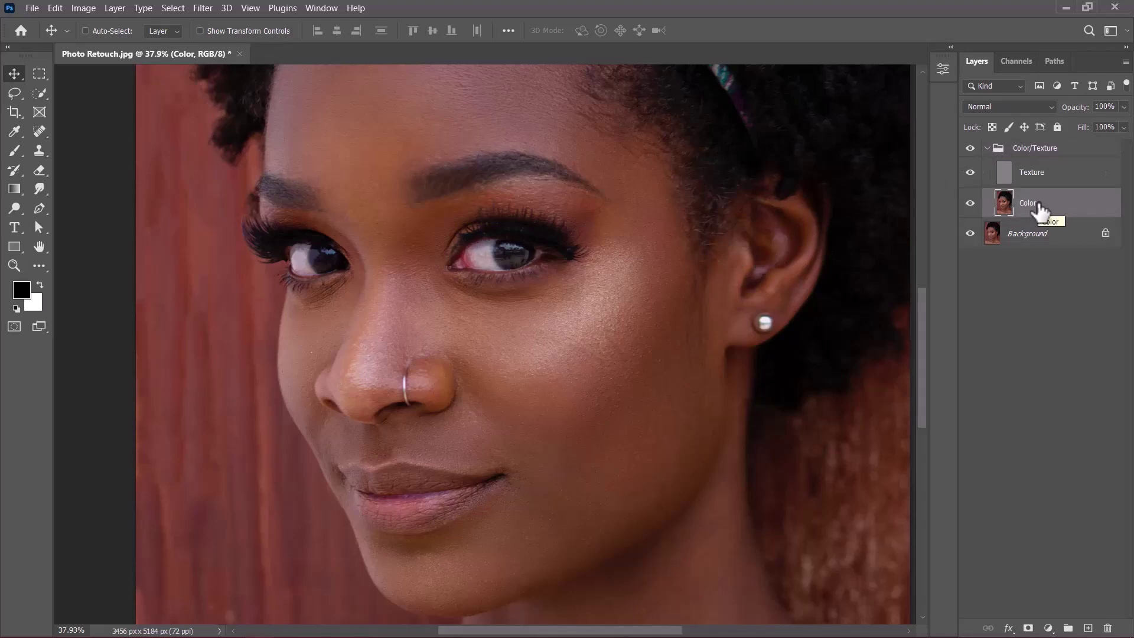
Choose the Mixer Brush tool with loading after each stroke turned off, and compare the image with and without the Texture layer
click(16, 146)
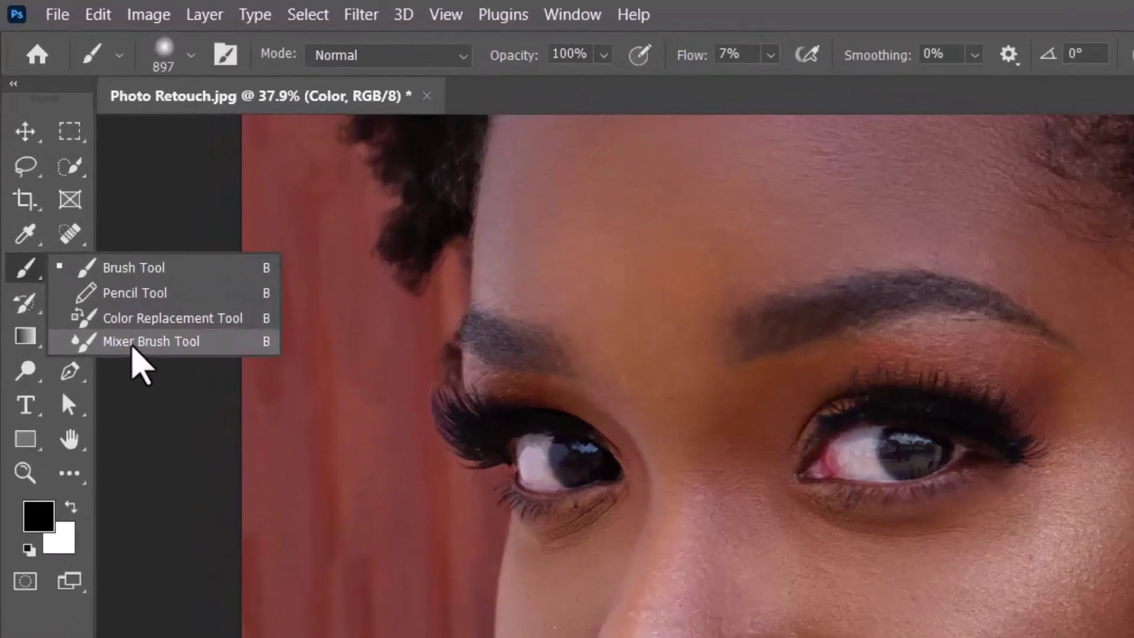
click(132, 348)
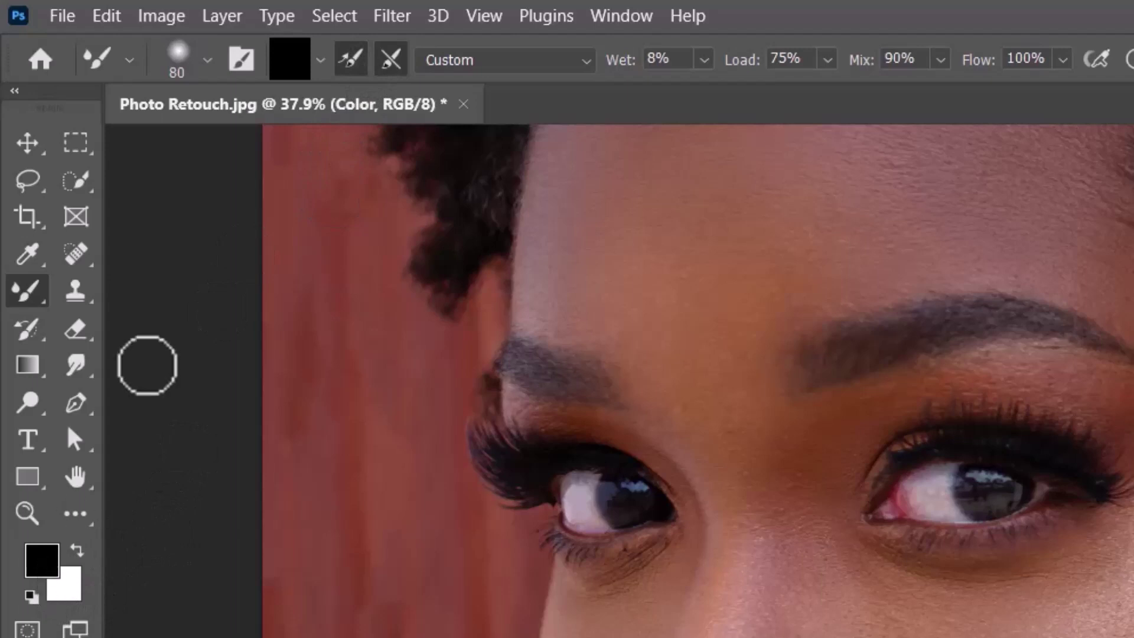
click(351, 60)
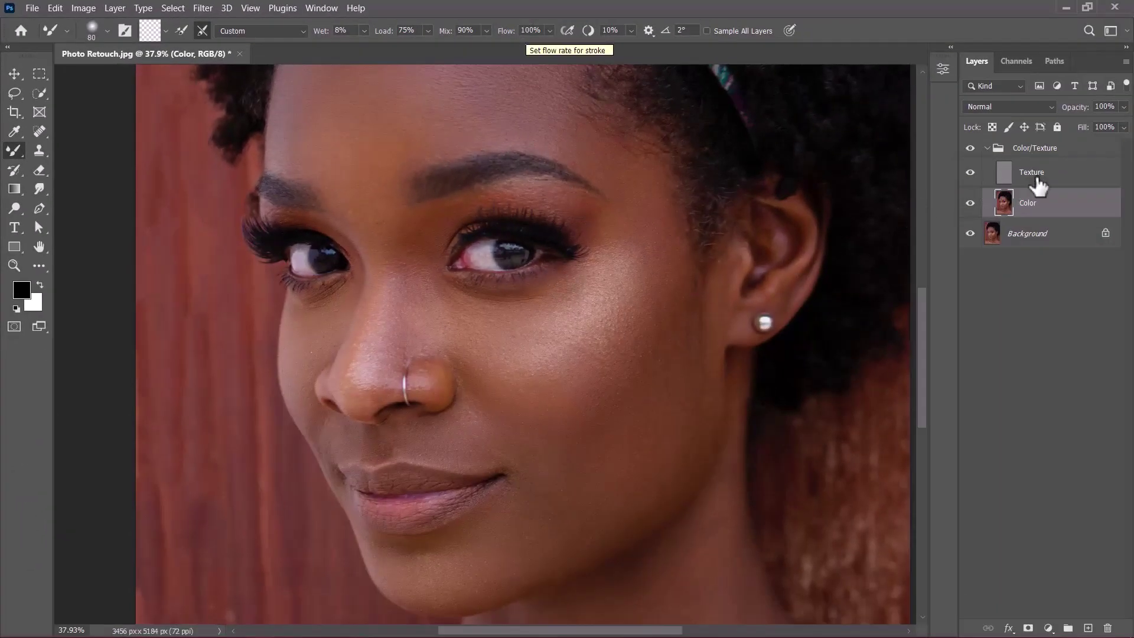
click(971, 176)
click(972, 178)
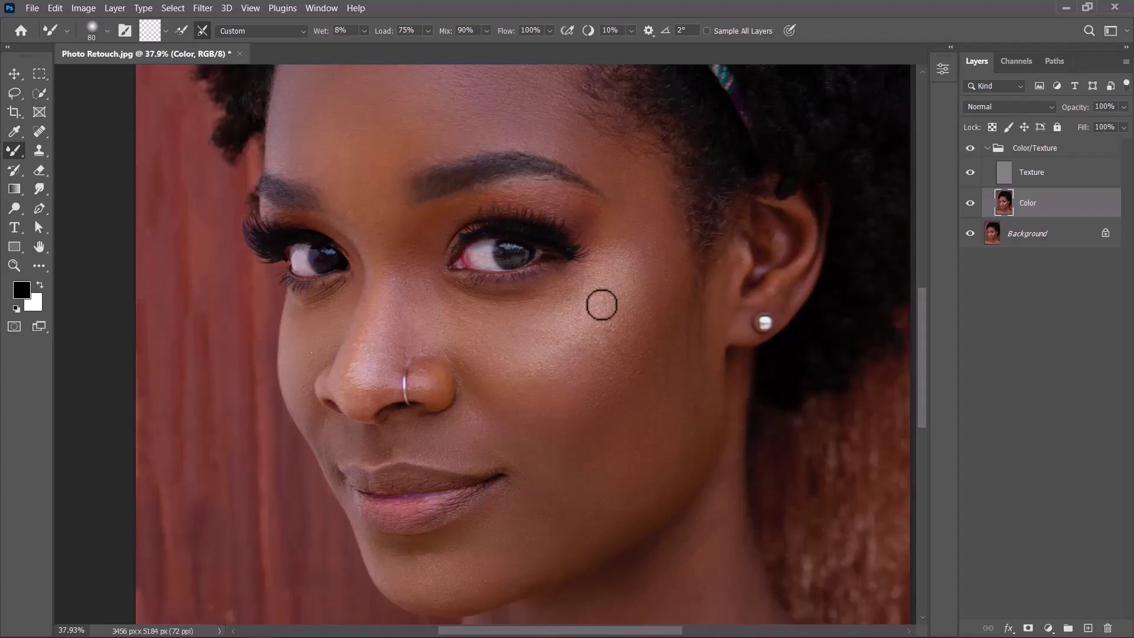
Blend the uneven skin tones across the forehead on the Color layer using the 80 px Mixer Brush
scroll(374, 114, up, 2)
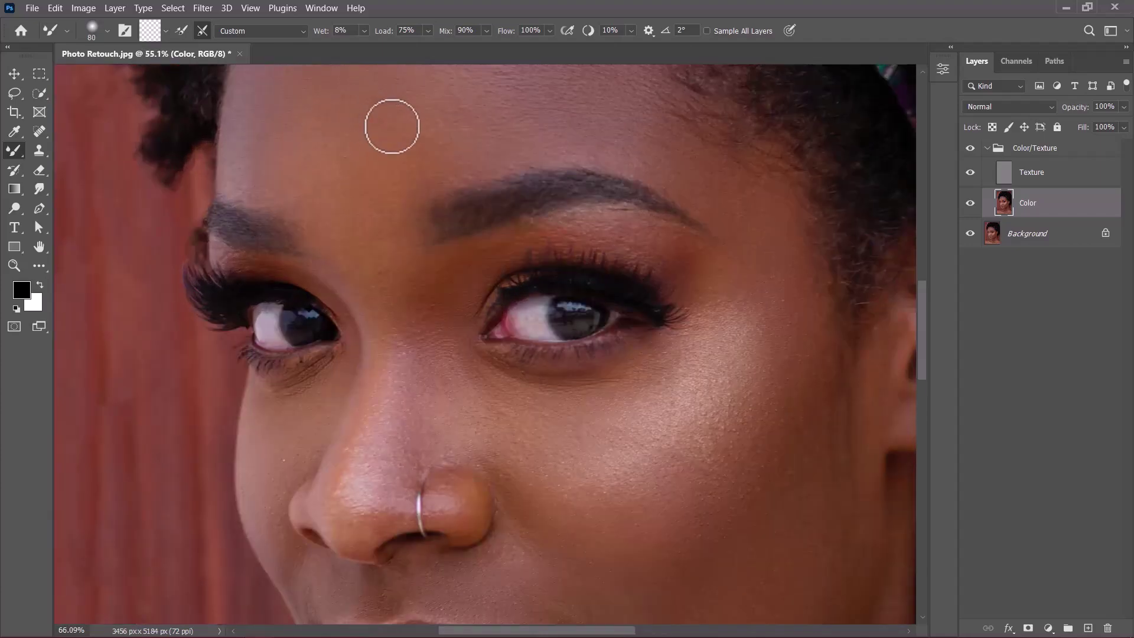
scroll(392, 126, up, 2)
drag(469, 244, 476, 326)
scroll(473, 354, up, 1)
scroll(473, 353, down, 2)
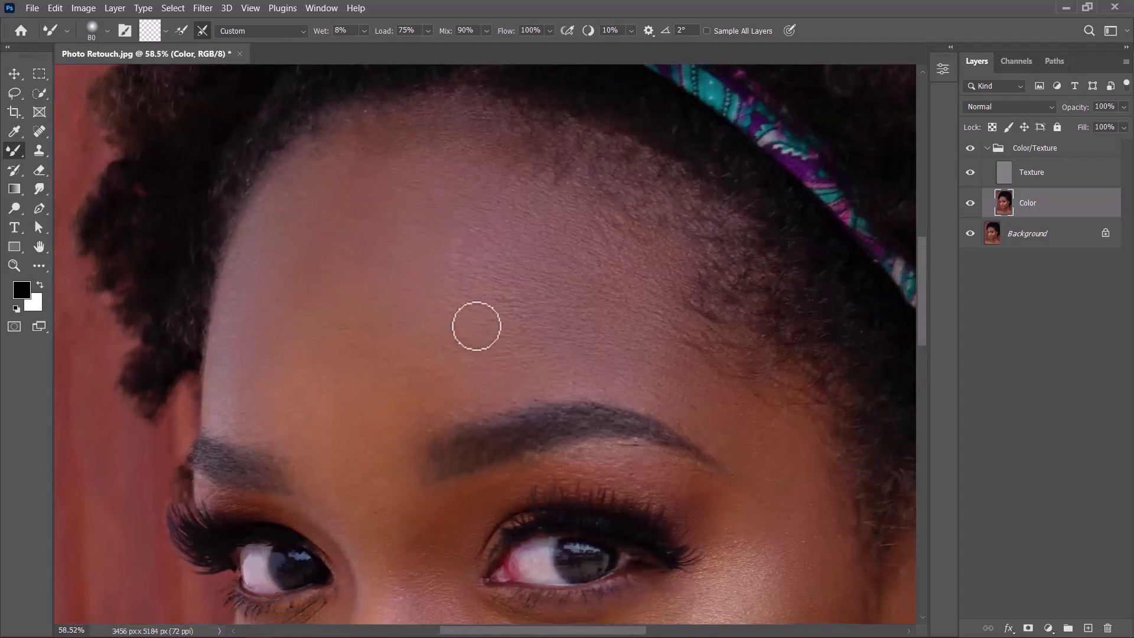
scroll(476, 326, up, 1)
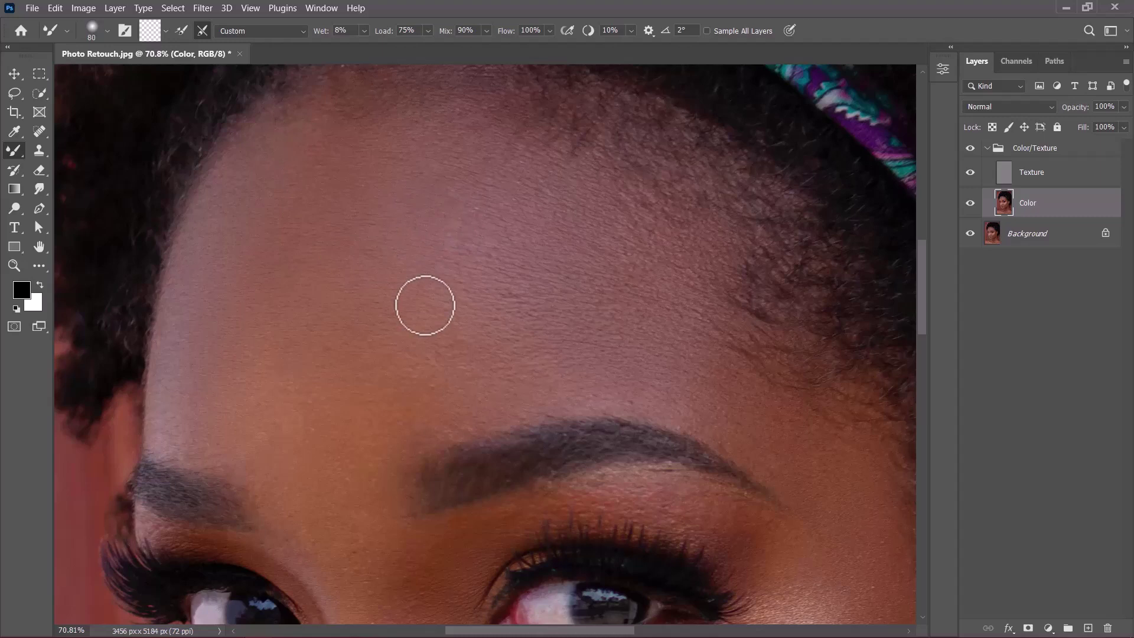
drag(424, 305, 431, 268)
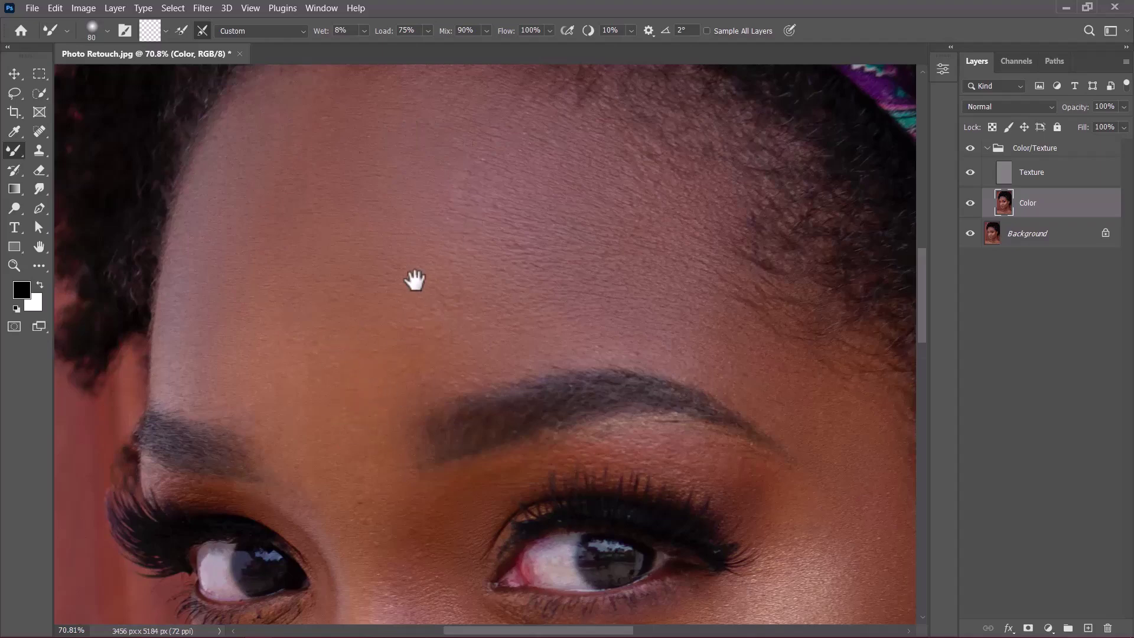
mouse_move(420, 251)
mouse_down()
mouse_move(399, 216)
mouse_move(487, 214)
mouse_move(371, 181)
mouse_move(313, 184)
mouse_move(488, 181)
mouse_move(590, 195)
mouse_move(679, 248)
mouse_move(431, 230)
mouse_move(425, 194)
mouse_move(234, 329)
mouse_move(221, 307)
mouse_move(400, 368)
mouse_move(646, 376)
mouse_move(617, 256)
mouse_move(381, 207)
mouse_move(397, 190)
mouse_up()
drag(537, 322, 390, 233)
Blend the skin tones on the cheek between the eye and the ear using a 358 px Mixer Brush
alt+scroll(390, 233, down, 2)
scroll(632, 481, down, 2)
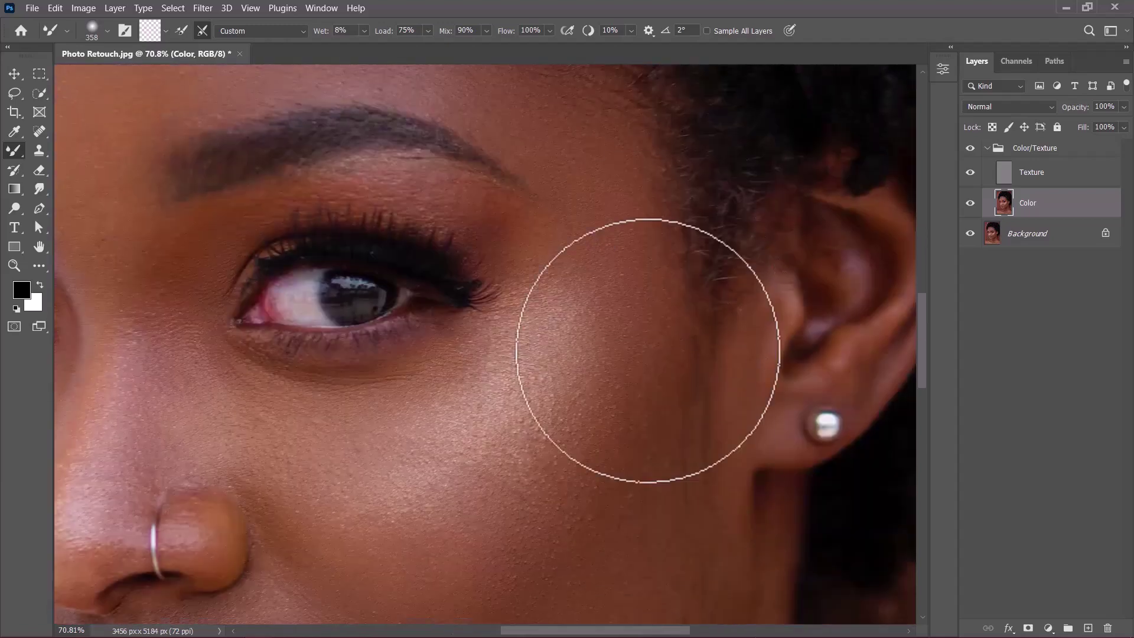
scroll(469, 494, down, 3)
alt+scroll(574, 325, down, 2)
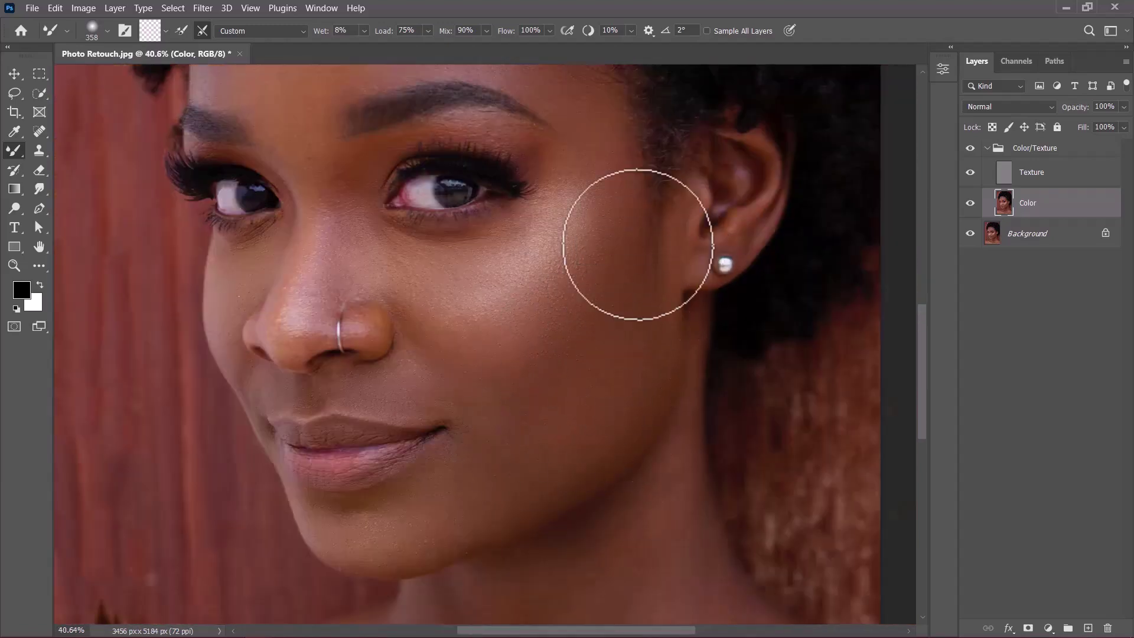
drag(578, 293, 613, 443)
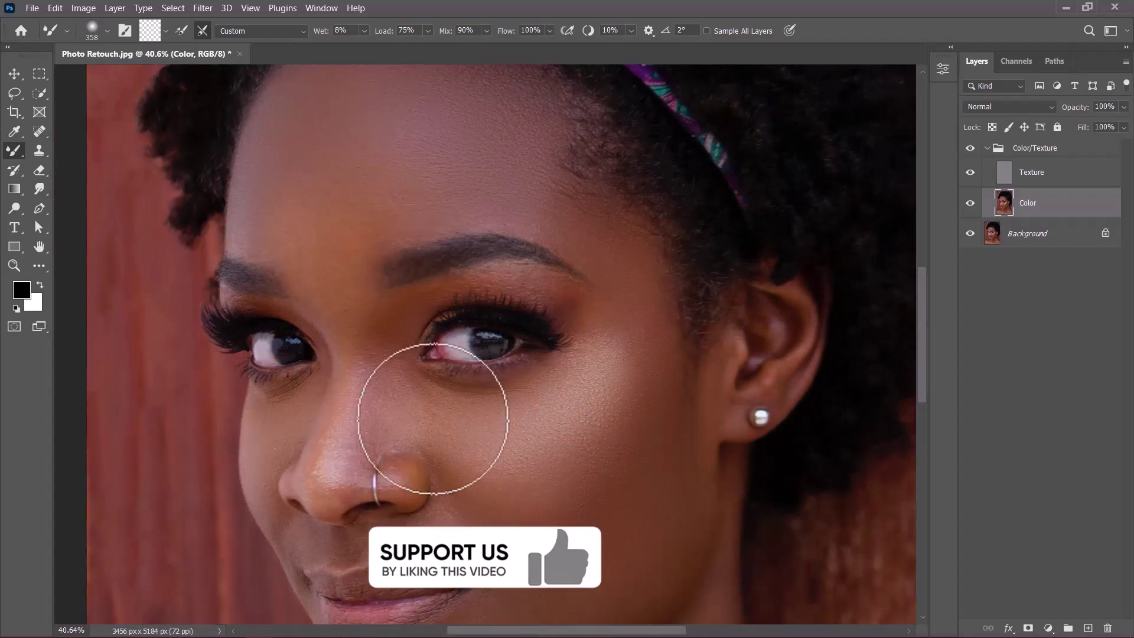
Blend the skin on the nose with a 236 px brush and the forehead above the eyebrows with a 367 px brush
key(bracketleft)
key(bracketleft)
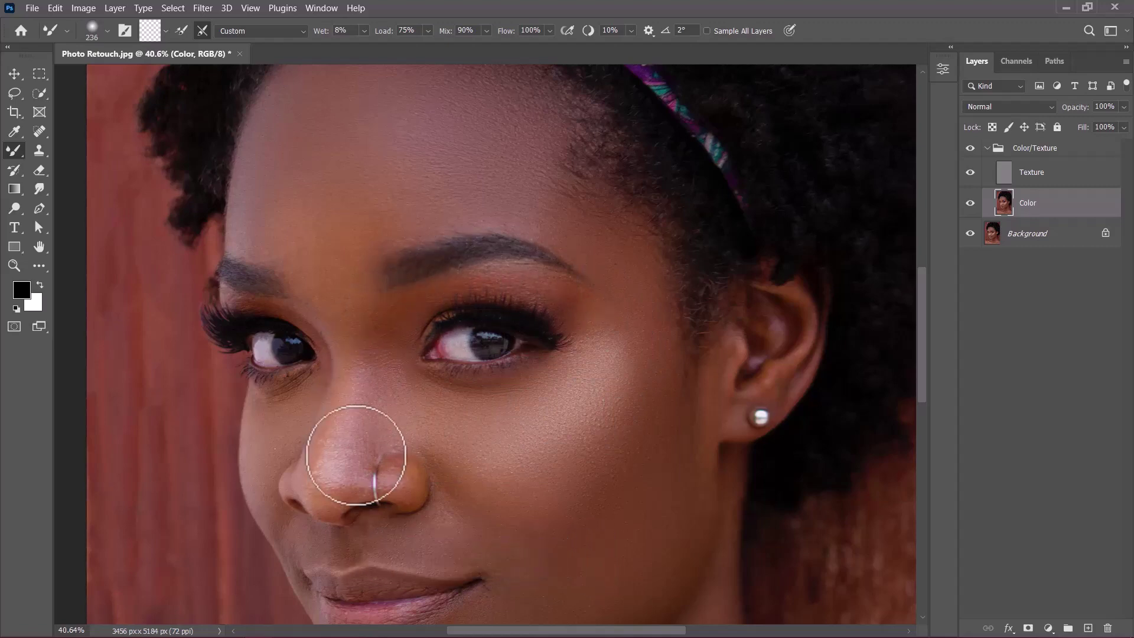
scroll(353, 285, up, 3)
scroll(353, 285, up, 1)
key(bracketright)
key(bracketright)
key(bracketright)
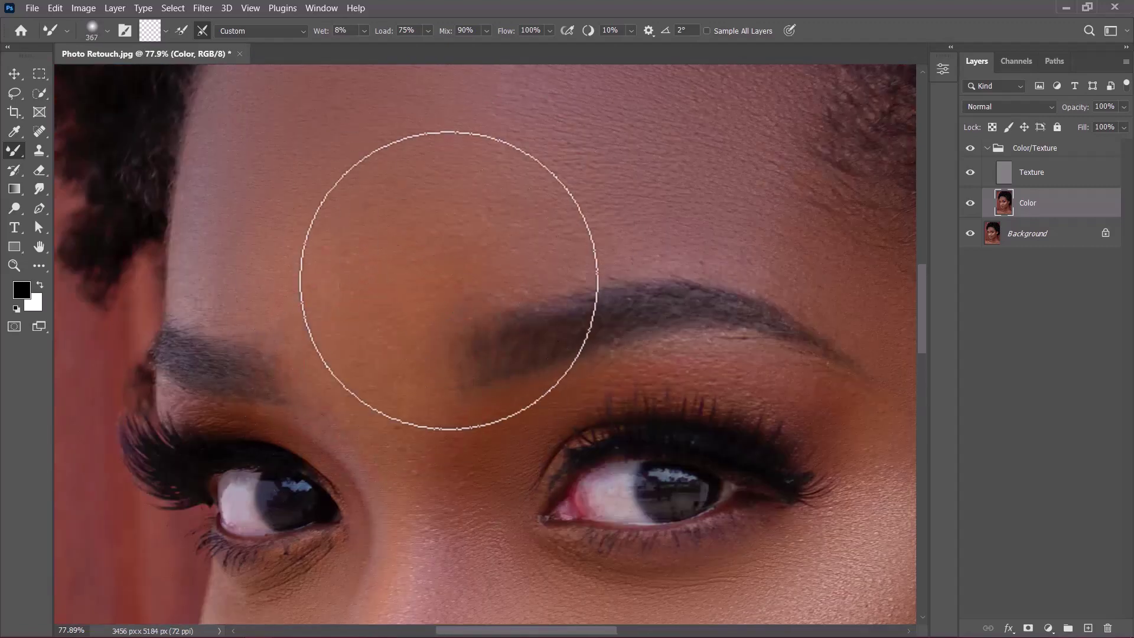
Blend the cheek beside the mouth, and reduce the brush to 191 px for the skin between the nose and lips
scroll(522, 348, down, 4)
scroll(537, 367, up, 3)
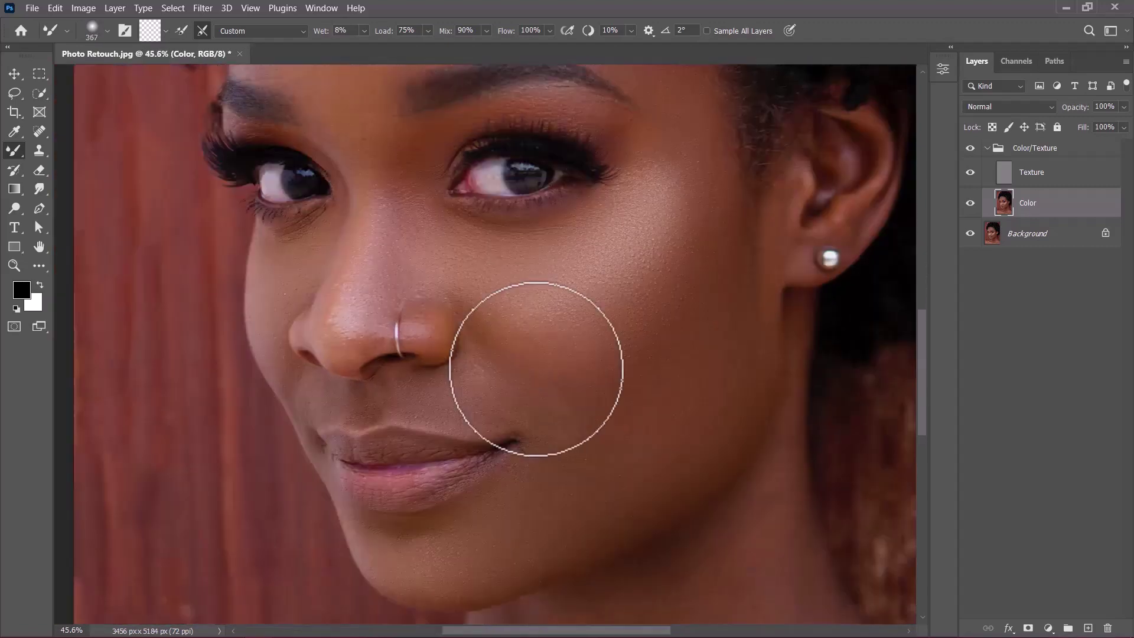
scroll(337, 334, up, 3)
key(bracketleft)
key(bracketleft)
key(bracketleft)
key(bracketleft)
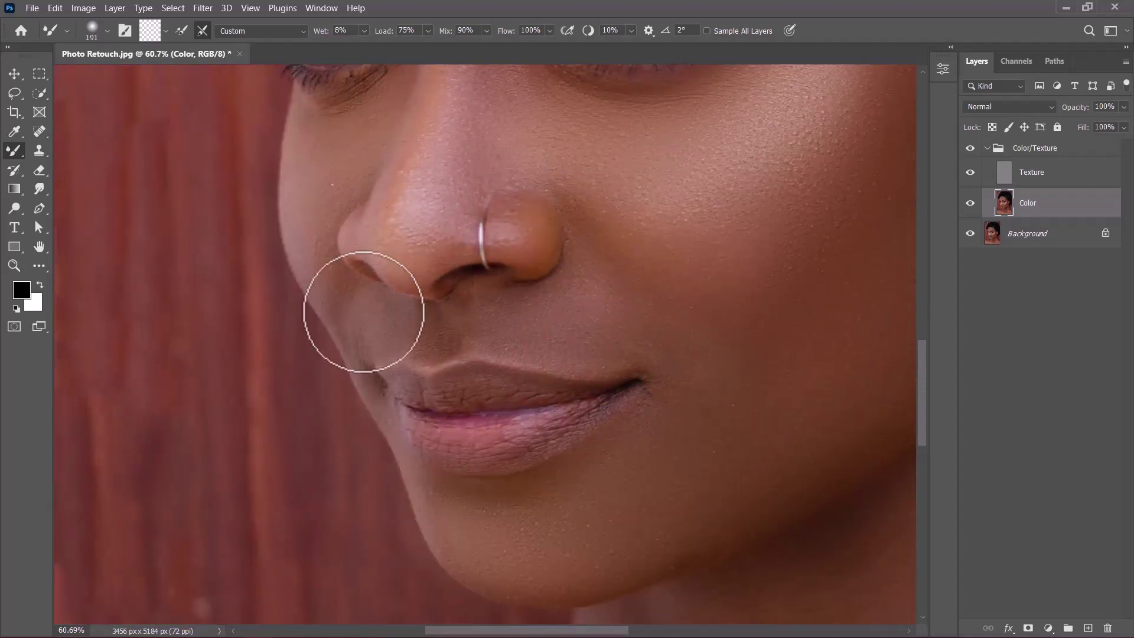
Blend the skin on the nose bridge, the narrow far cheek and around the far eye using the 191 px brush
scroll(608, 469, down, 3)
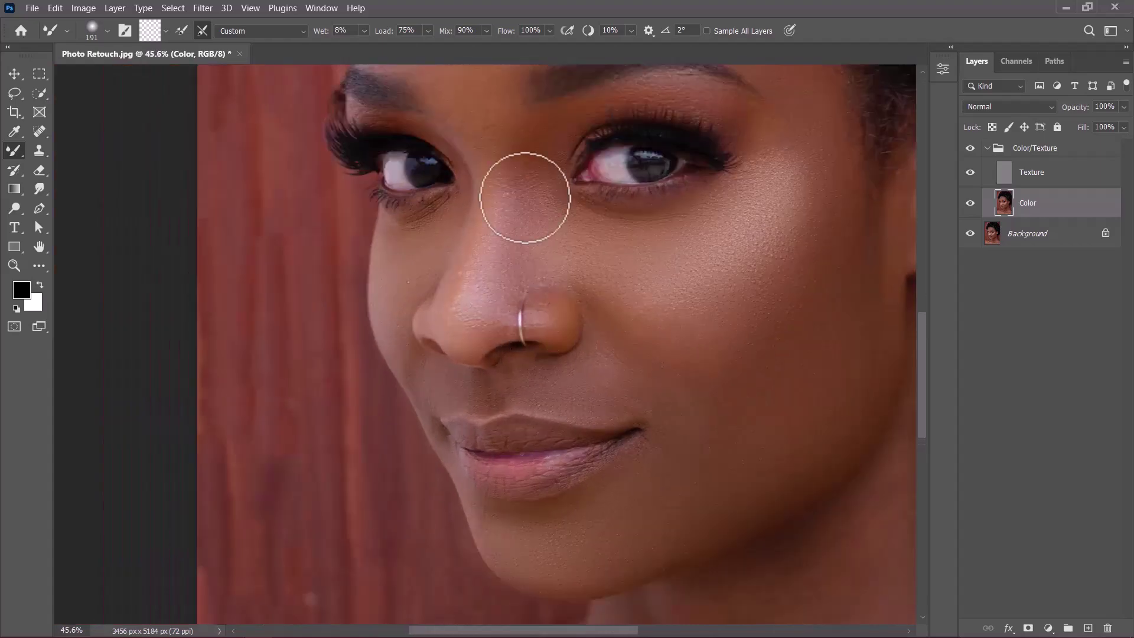
scroll(512, 144, up, 4)
scroll(599, 374, up, 2)
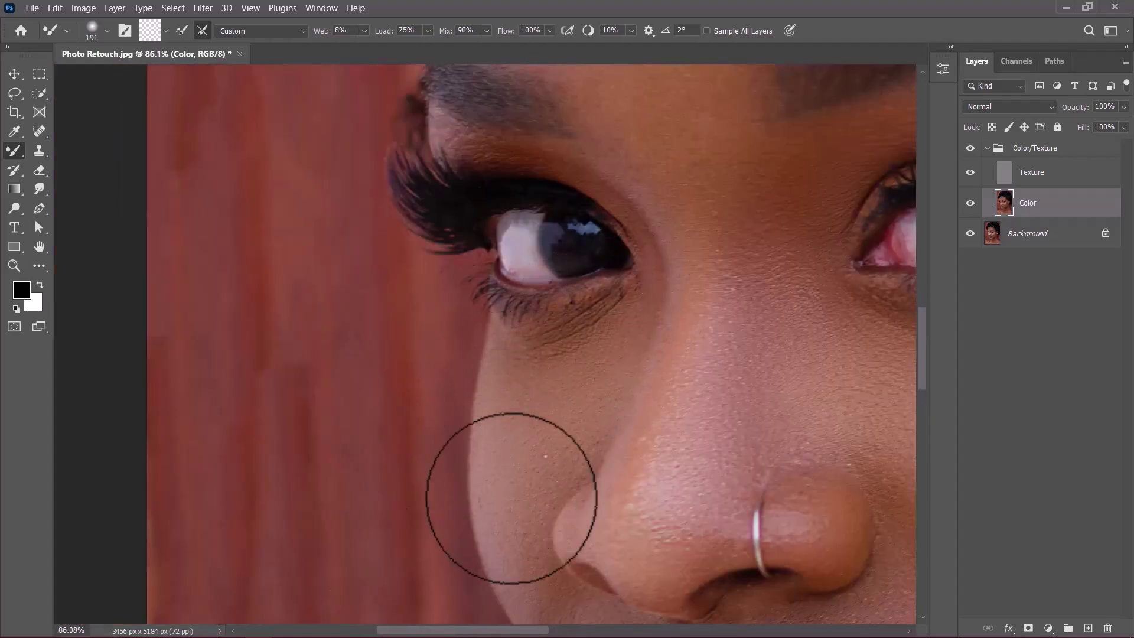
scroll(644, 473, up, 3)
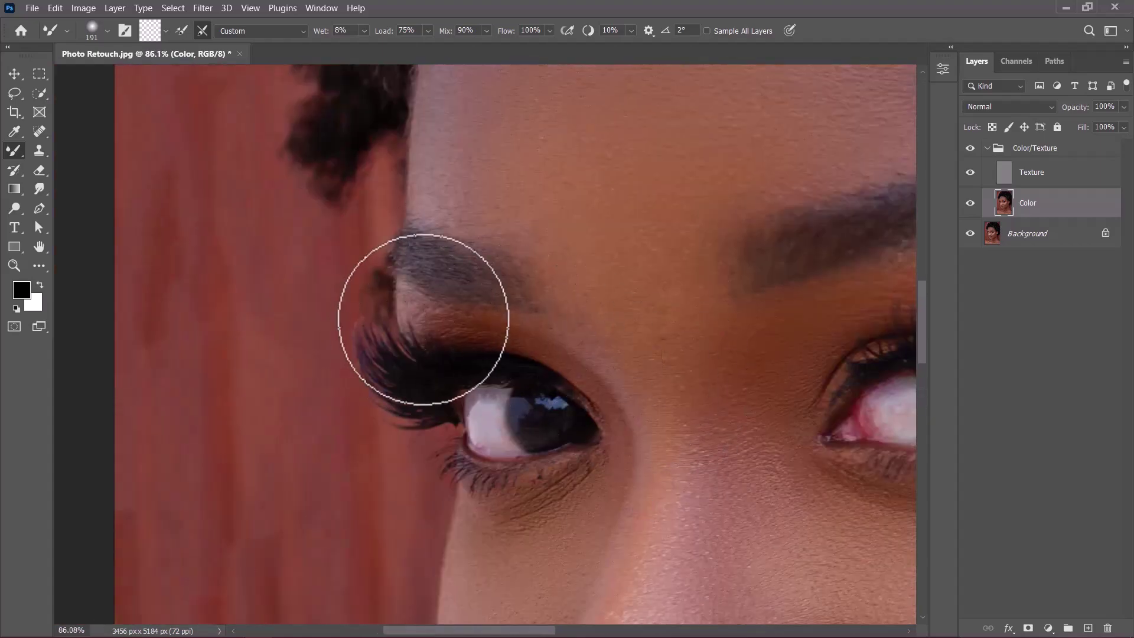
scroll(449, 307, up, 3)
scroll(479, 239, down, 4)
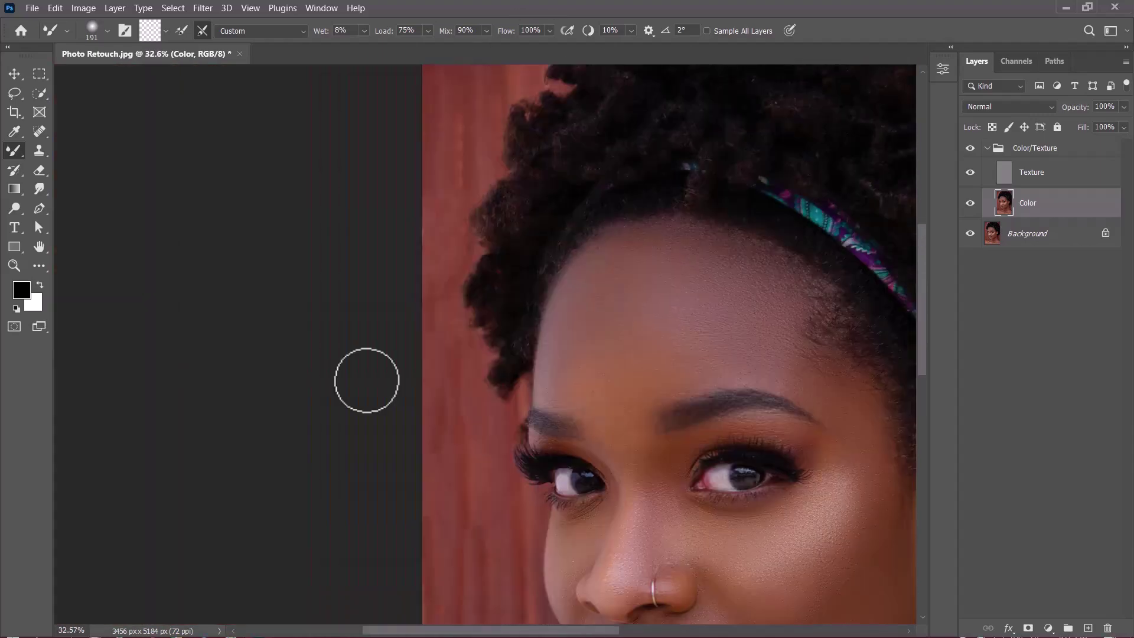
scroll(605, 167, up, 2)
scroll(777, 459, down, 3)
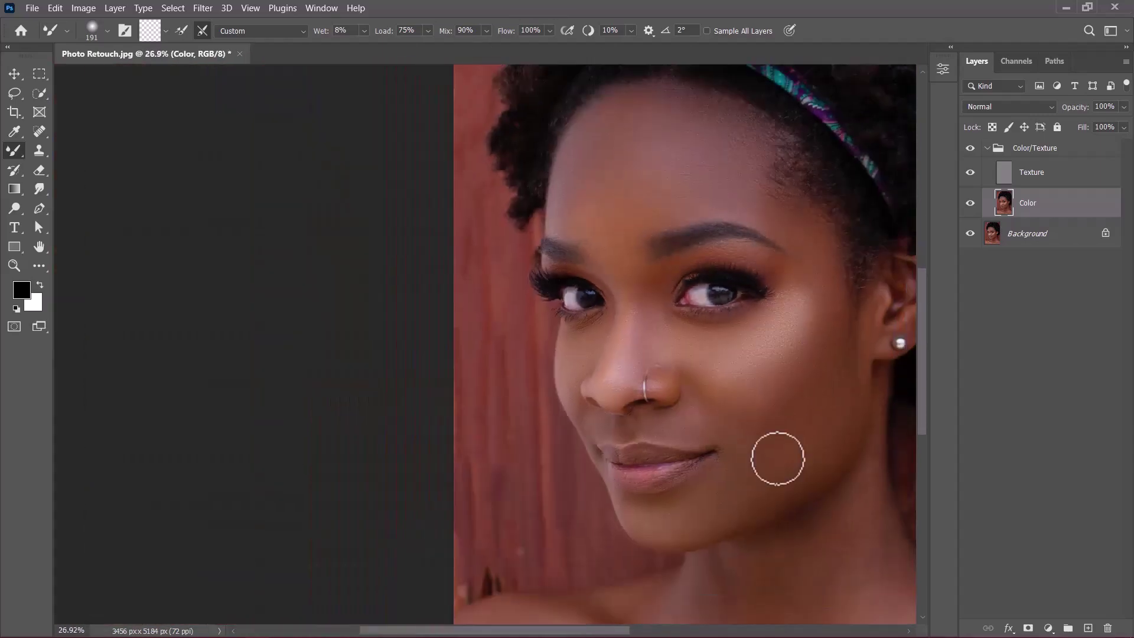
Blend the skin along the edge of the lower lip and chin using a 113 px brush
scroll(552, 220, up, 4)
scroll(336, 275, up, 2)
drag(398, 304, 380, 325)
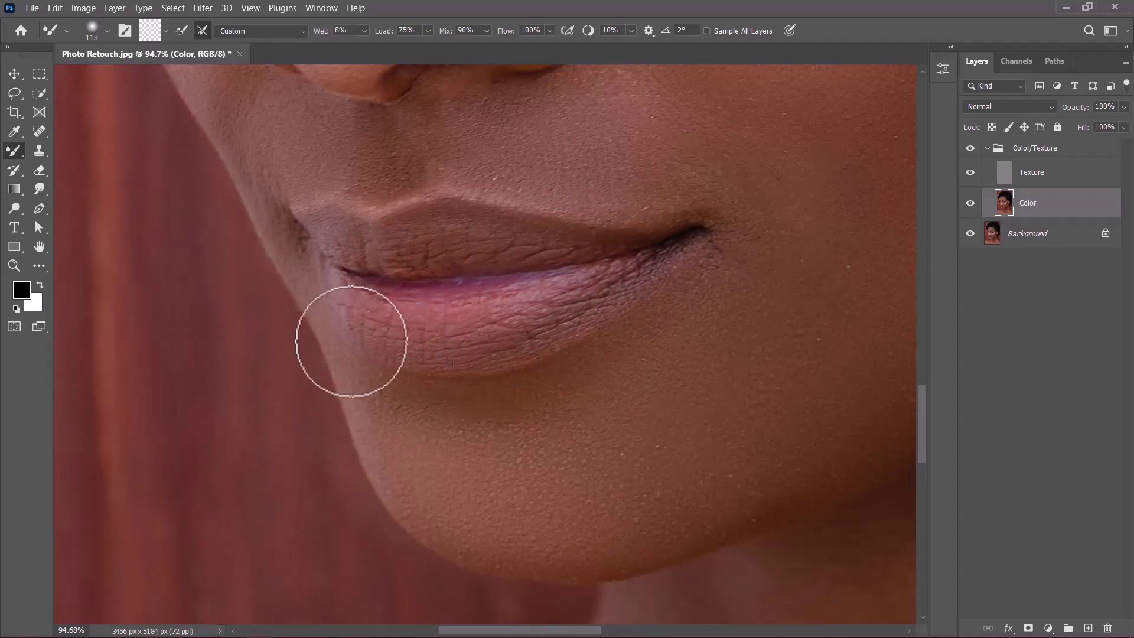
Enlarge the Mixer Brush to 325 px and blend the skin tones along the jawline and down the neck
scroll(658, 375, down, 4)
drag(658, 374, 784, 526)
scroll(785, 526, up, 3)
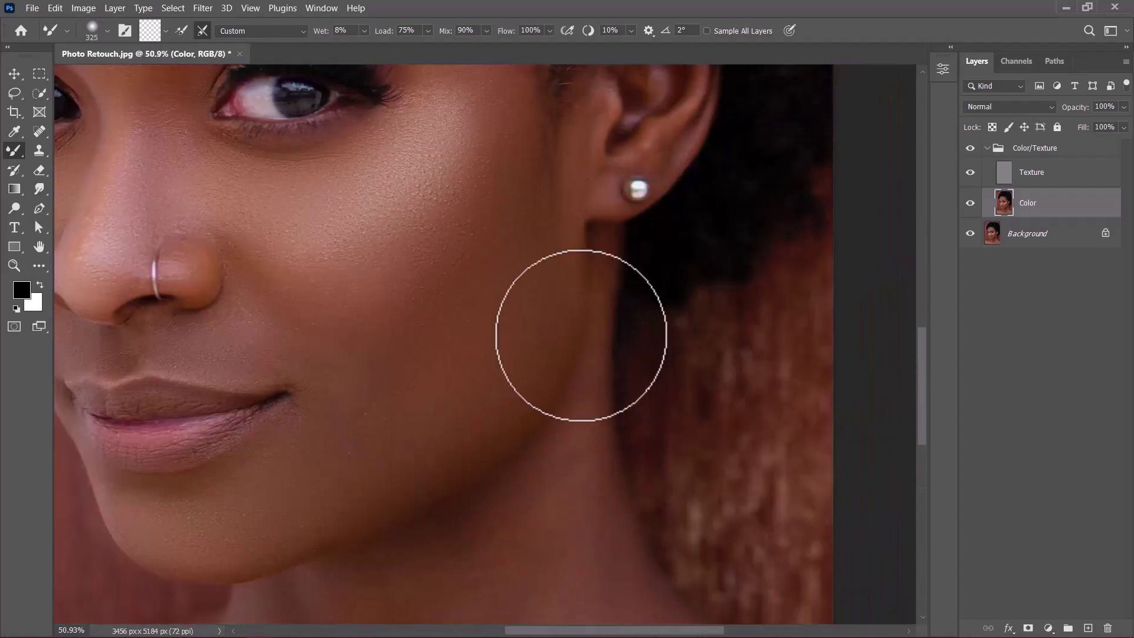
drag(569, 400, 555, 223)
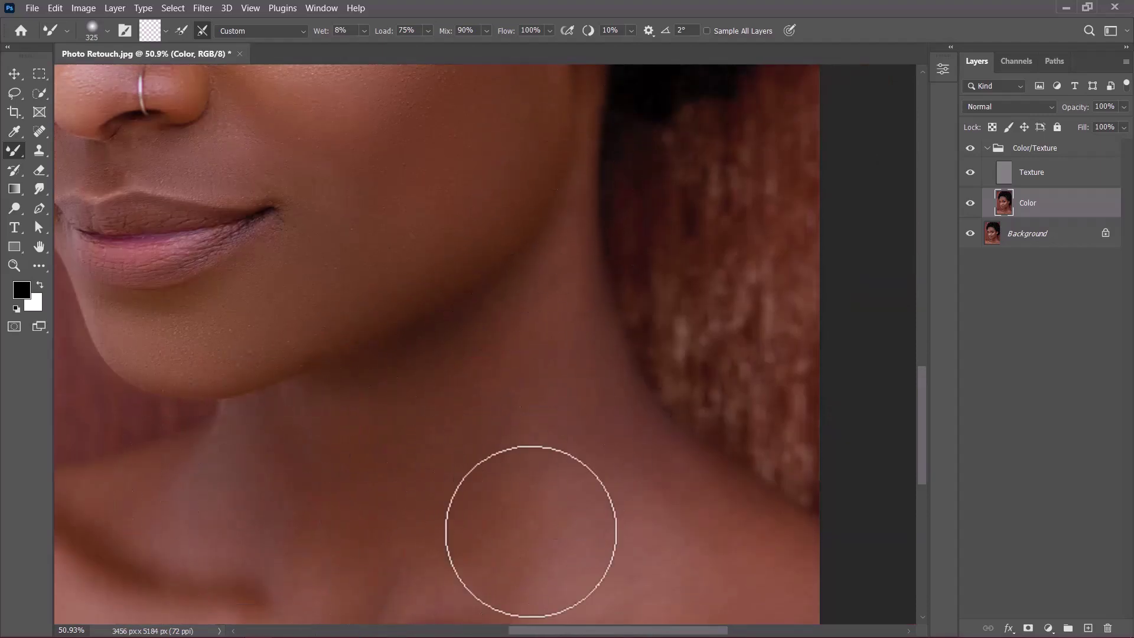
scroll(405, 426, down, 5)
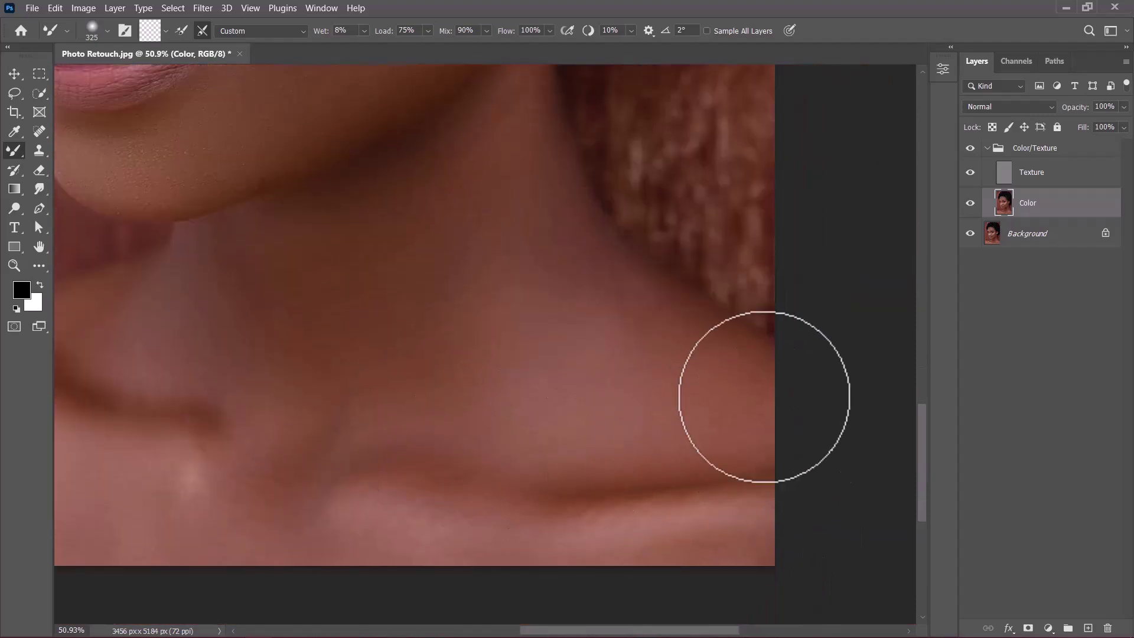
Blend the skin tones at the base of the neck and across the far shoulder using the 325 px brush
scroll(650, 378, up, 3)
scroll(650, 378, left, 3)
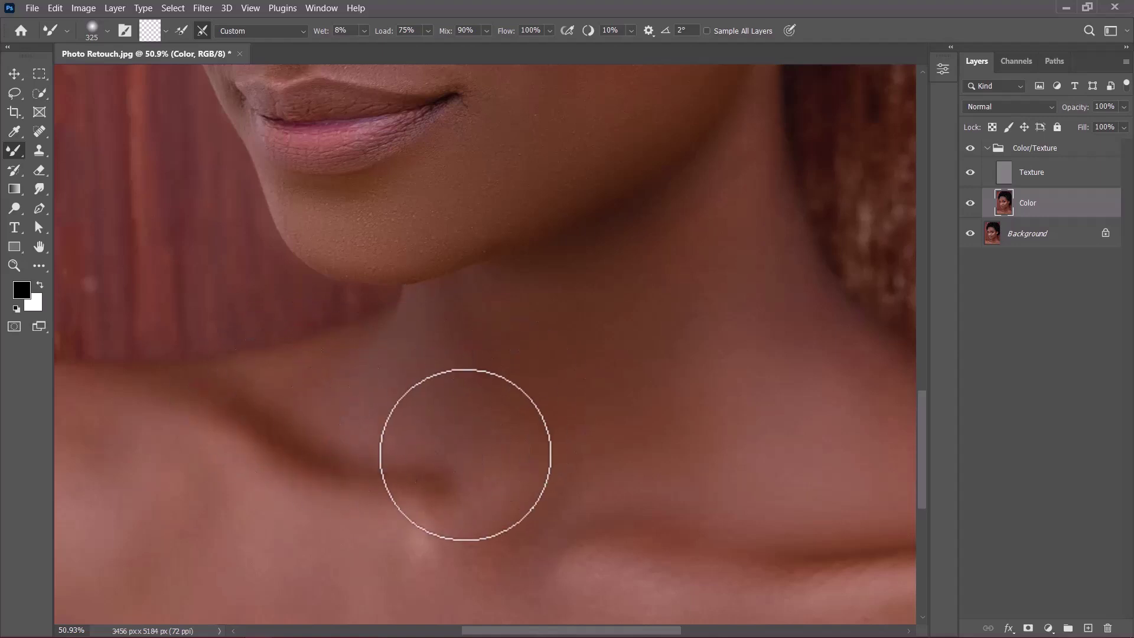
scroll(632, 400, down, 2)
scroll(632, 400, left, 1)
scroll(641, 410, up, 1)
scroll(640, 410, left, 3)
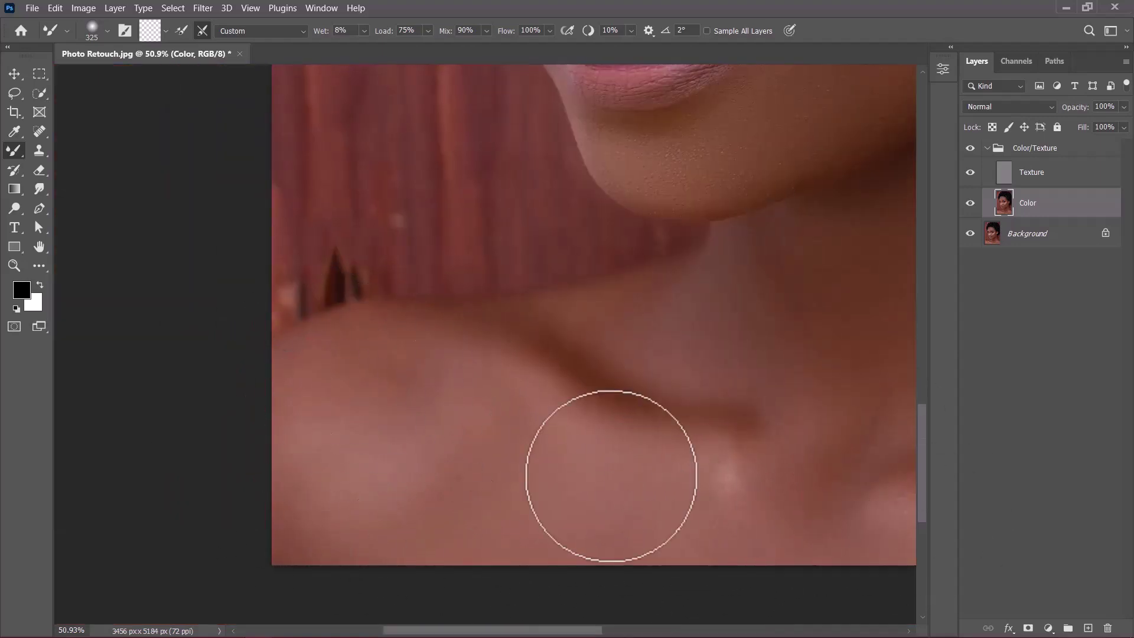
Reduce the brush to 149 px and blend the skin along the collarbone shadow on the far shoulder
key(bracketleft)
key(bracketleft)
key(bracketleft)
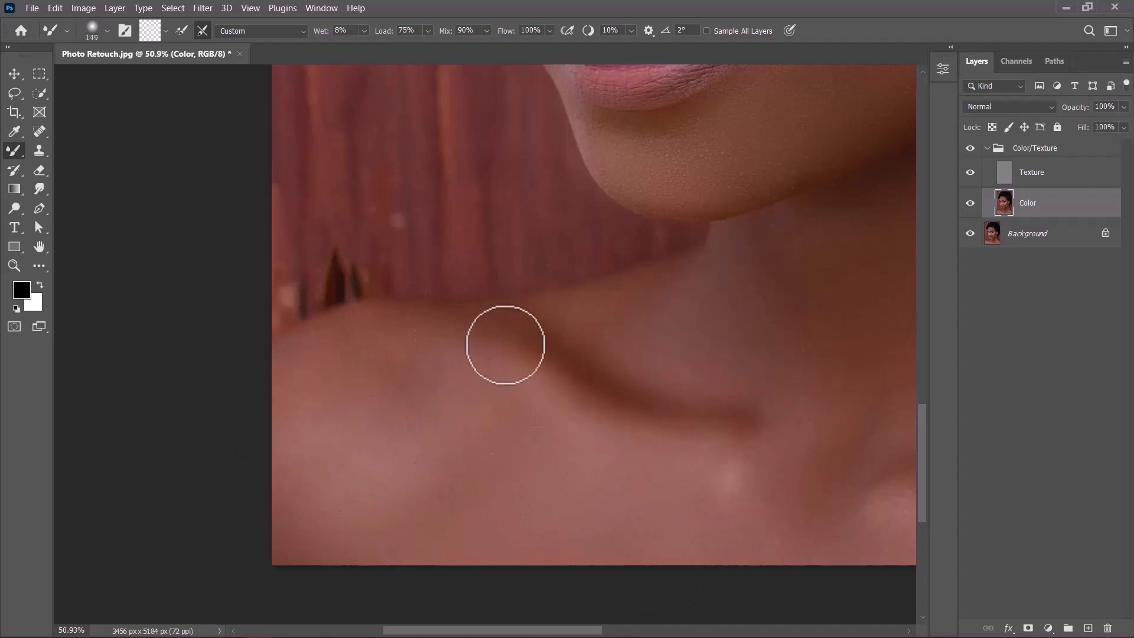
scroll(504, 344, down, 1)
scroll(503, 345, right, 4)
scroll(762, 409, down, 3)
scroll(595, 335, up, 3)
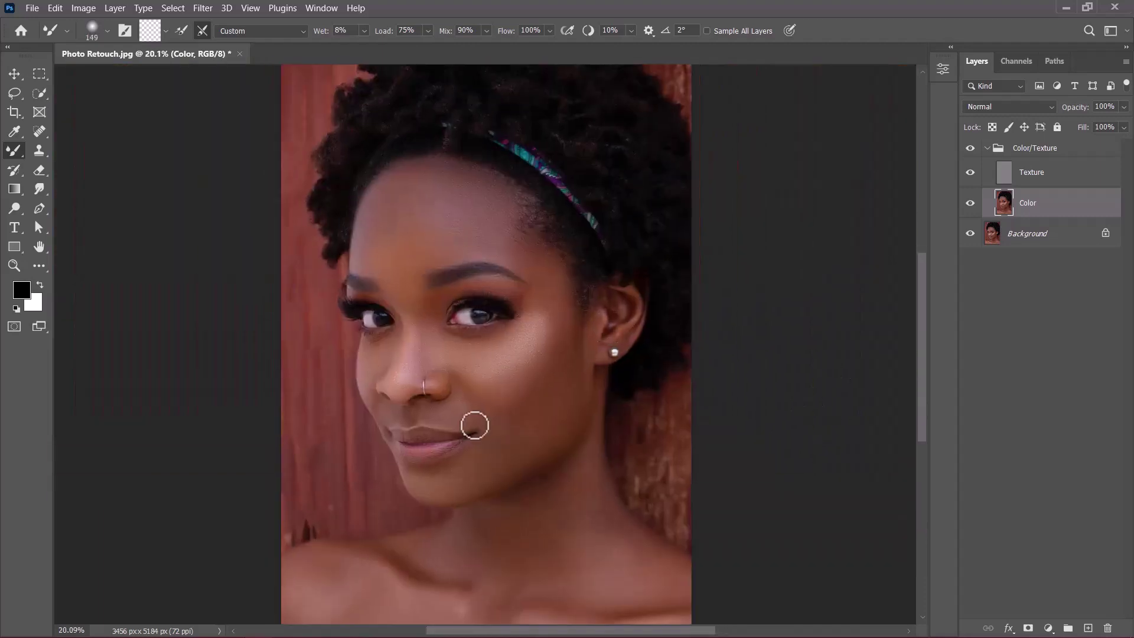
Collapse the Color/Texture group and compare the image with and without it
click(988, 148)
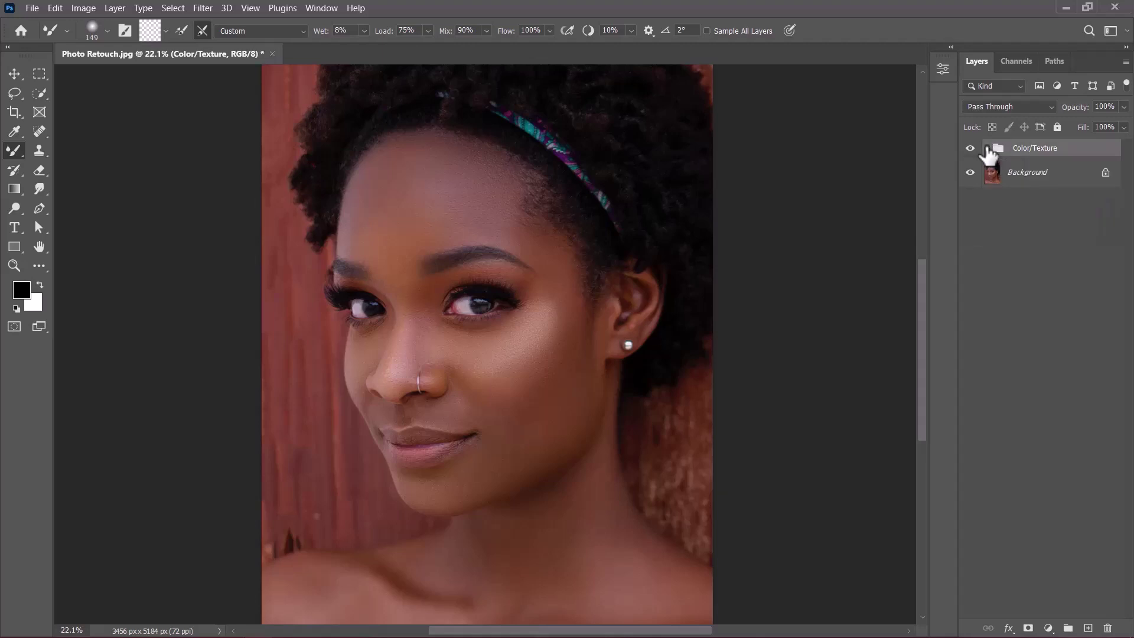
click(970, 148)
click(970, 148)
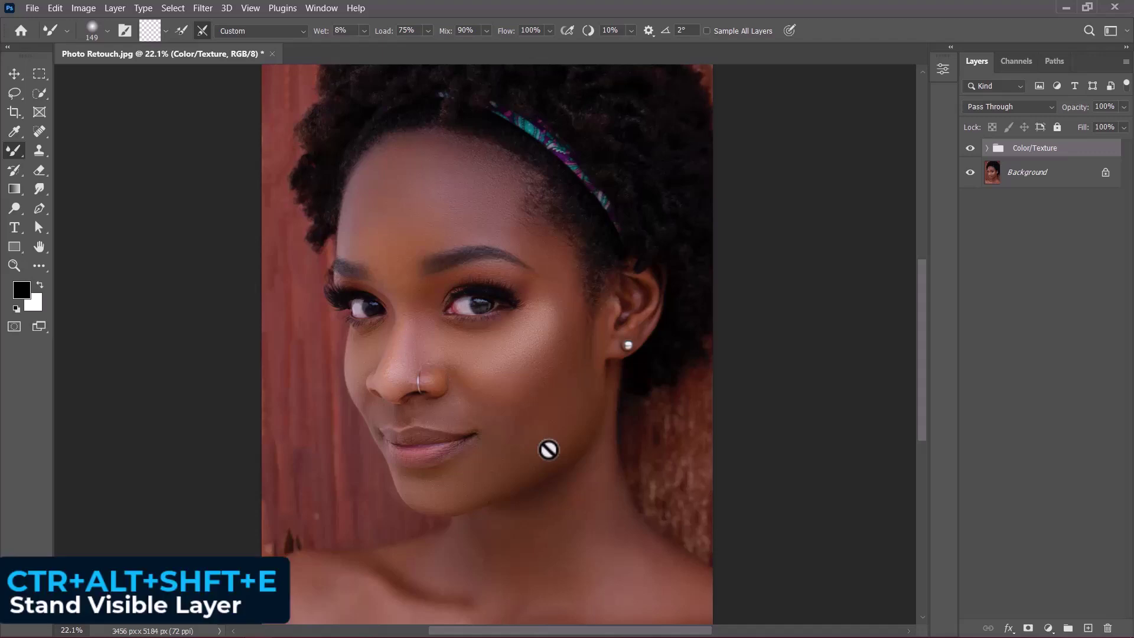
Stamp all visible layers into a new layer named Grading, and hide the Color/Texture group and the Background layer
key(ctrl+alt+shift+e)
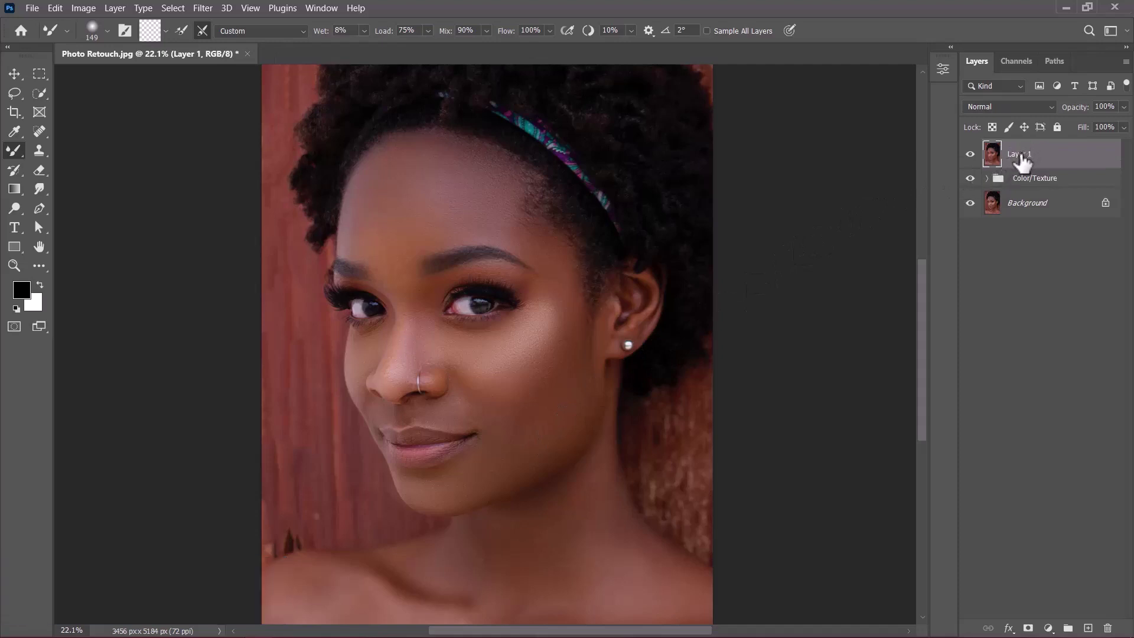
text(Grading)
key(Return)
drag(971, 179, 973, 217)
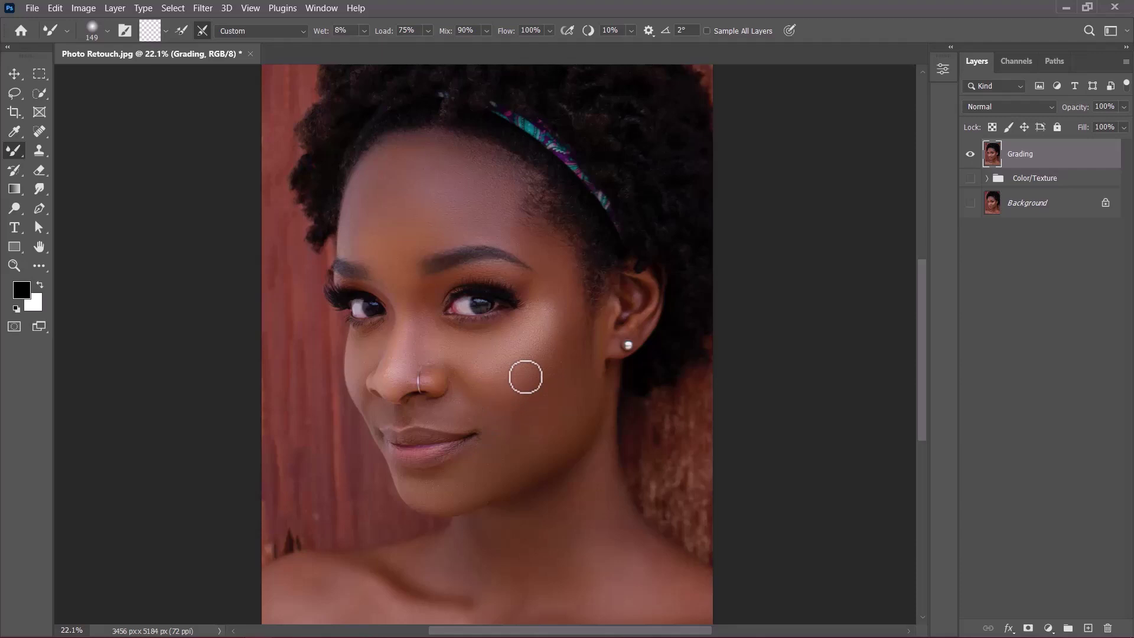
Add a Levels adjustment layer above the Grading layer and lower its white output level to 25
click(1048, 629)
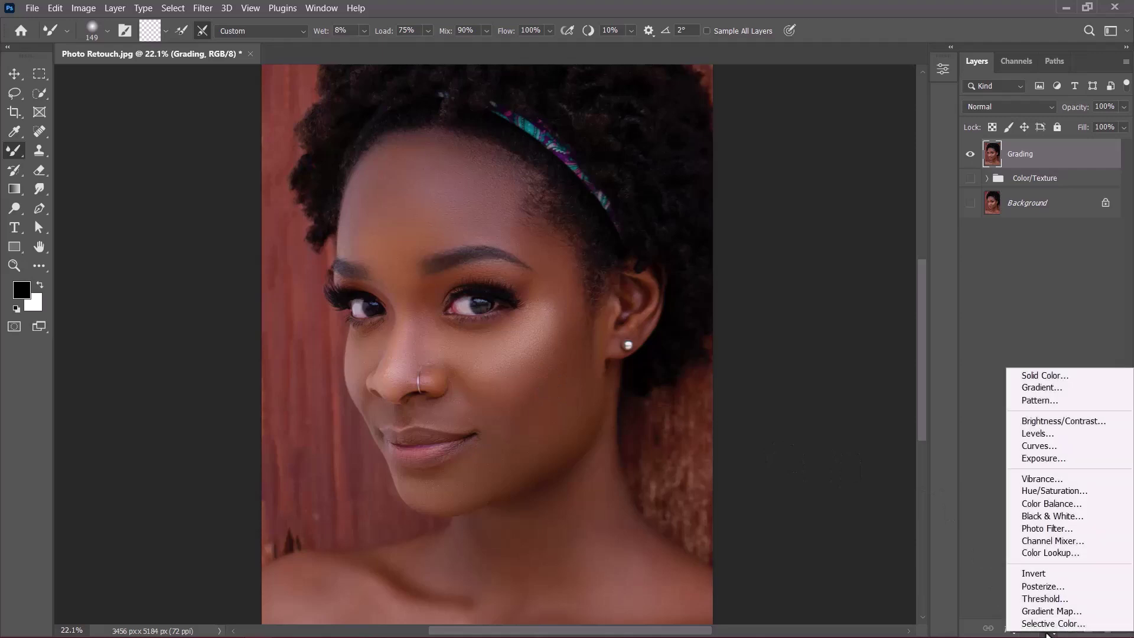
click(1038, 429)
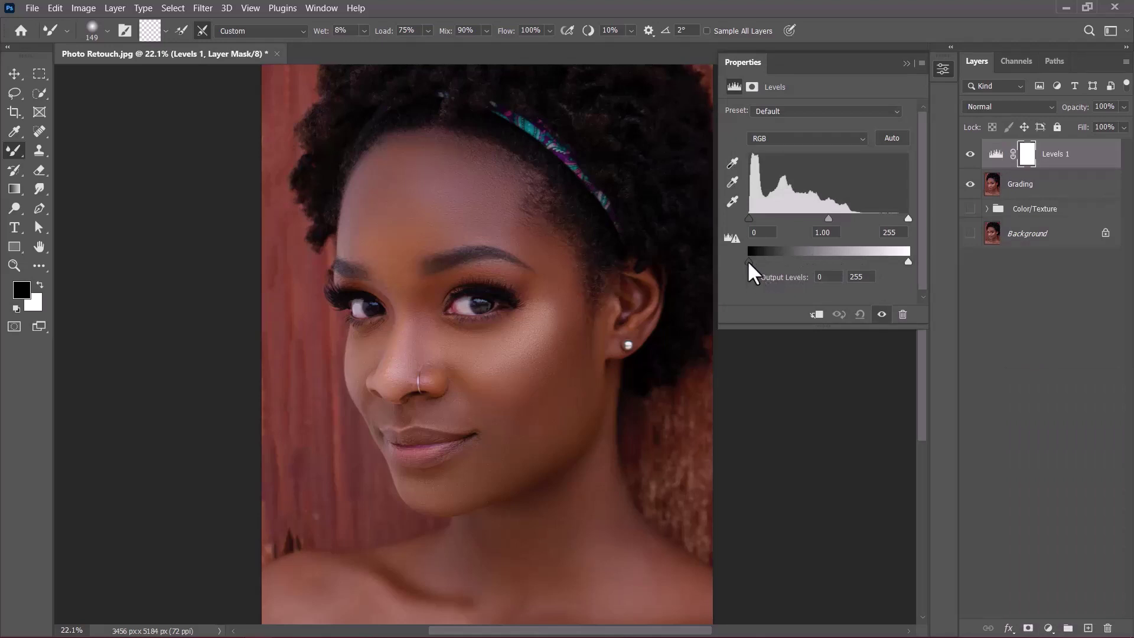
mouse_move(749, 263)
mouse_down()
mouse_move(898, 263)
mouse_move(743, 261)
mouse_up()
drag(909, 262, 764, 262)
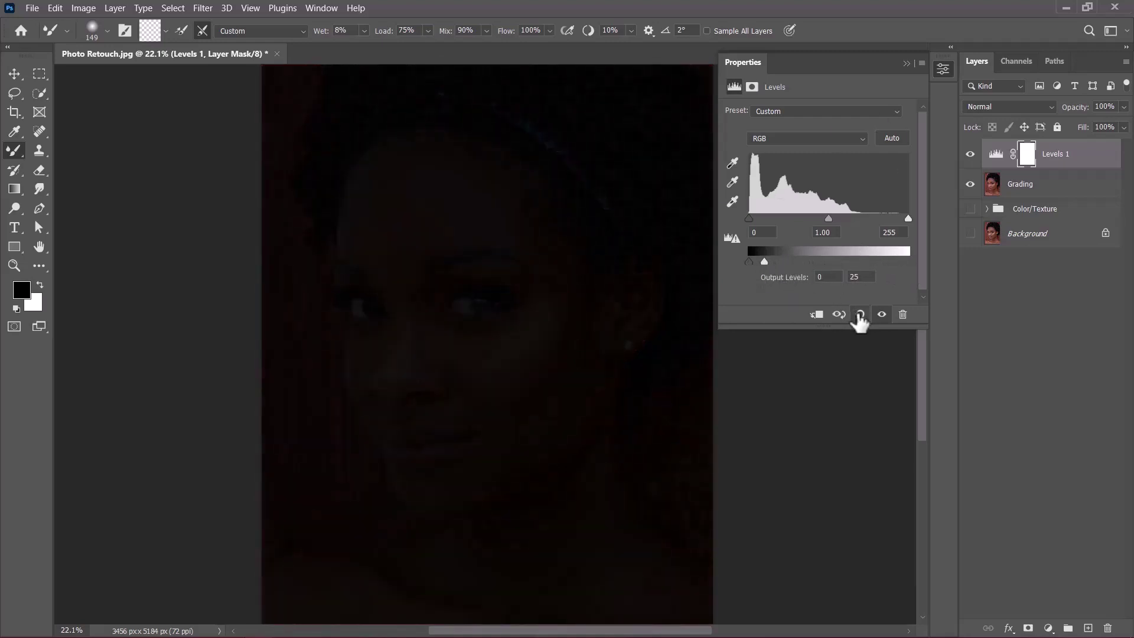
Reset the Levels adjustment to its defaults, and lower the white input level to 181 to brighten the portrait
click(860, 316)
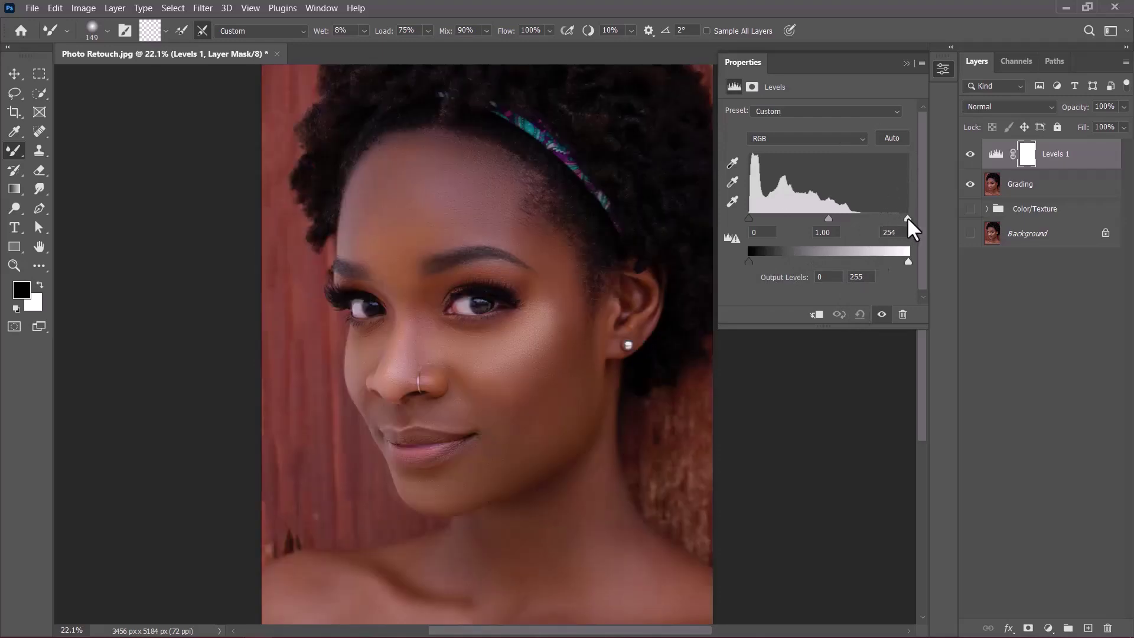
drag(901, 223, 864, 226)
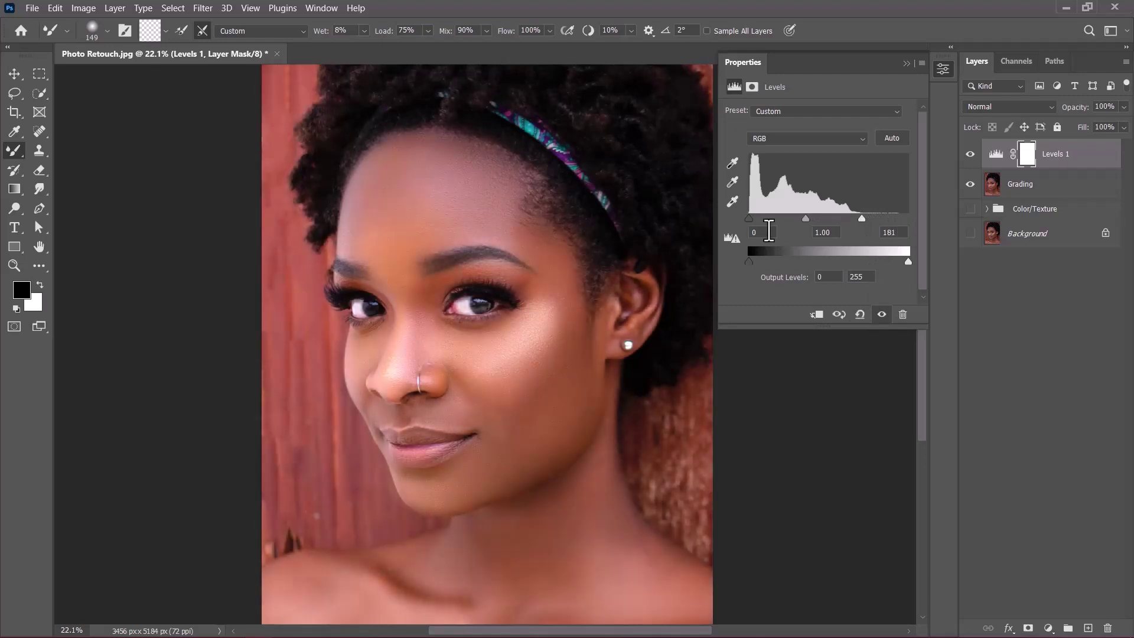
click(906, 63)
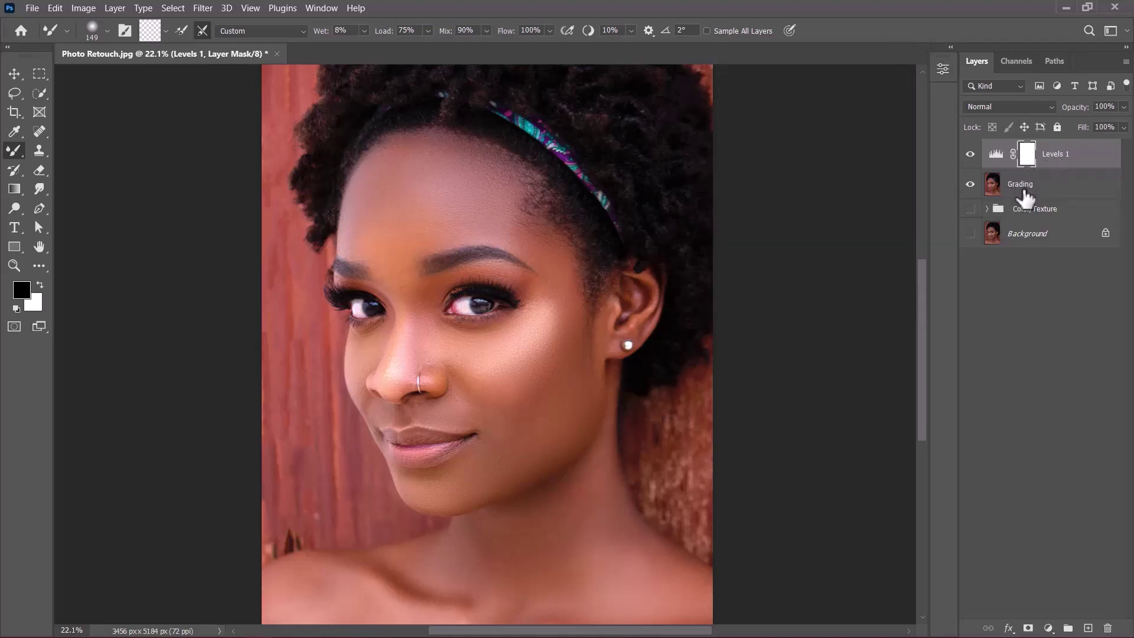
Clip the Levels adjustment to the Grading layer and compare the image with and without it
drag(1030, 185, 1054, 165)
alt+click(1054, 165)
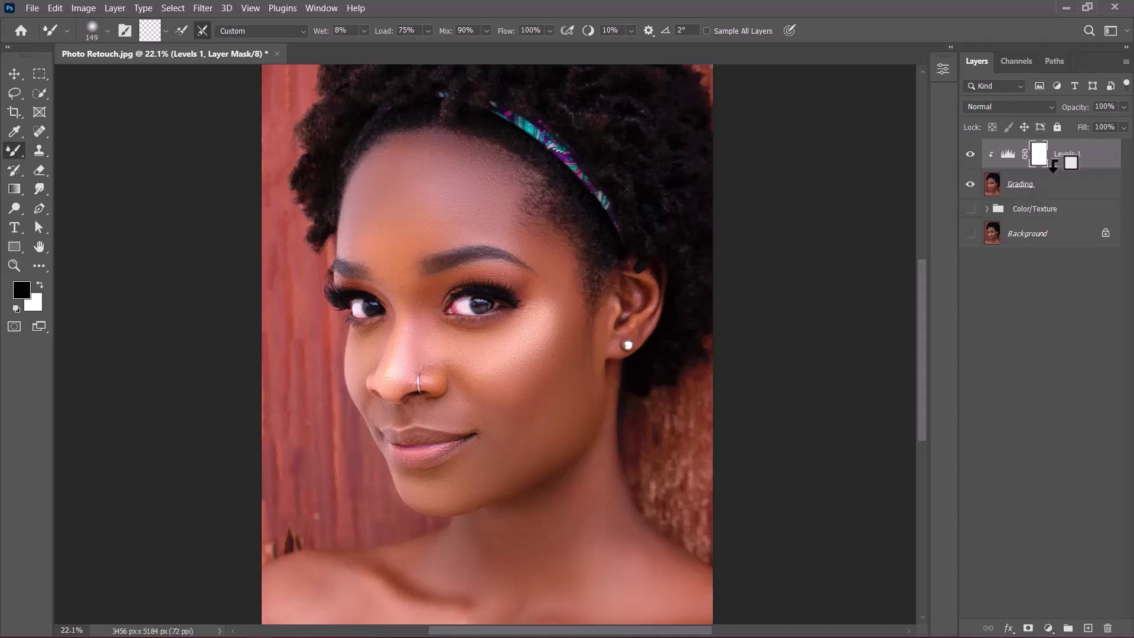
click(971, 156)
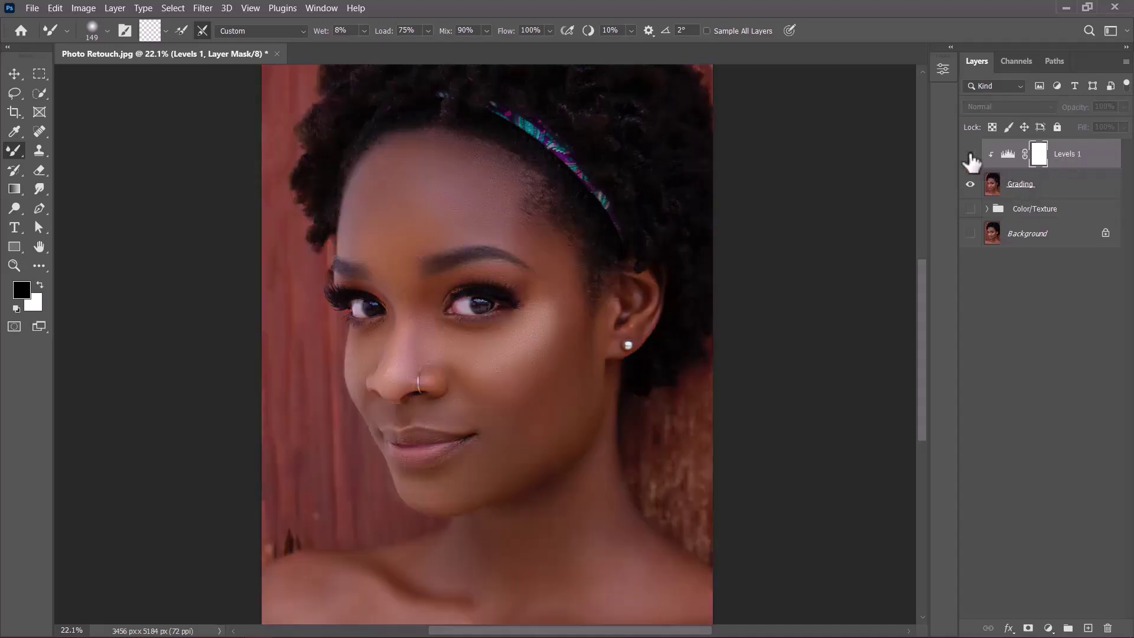
click(971, 155)
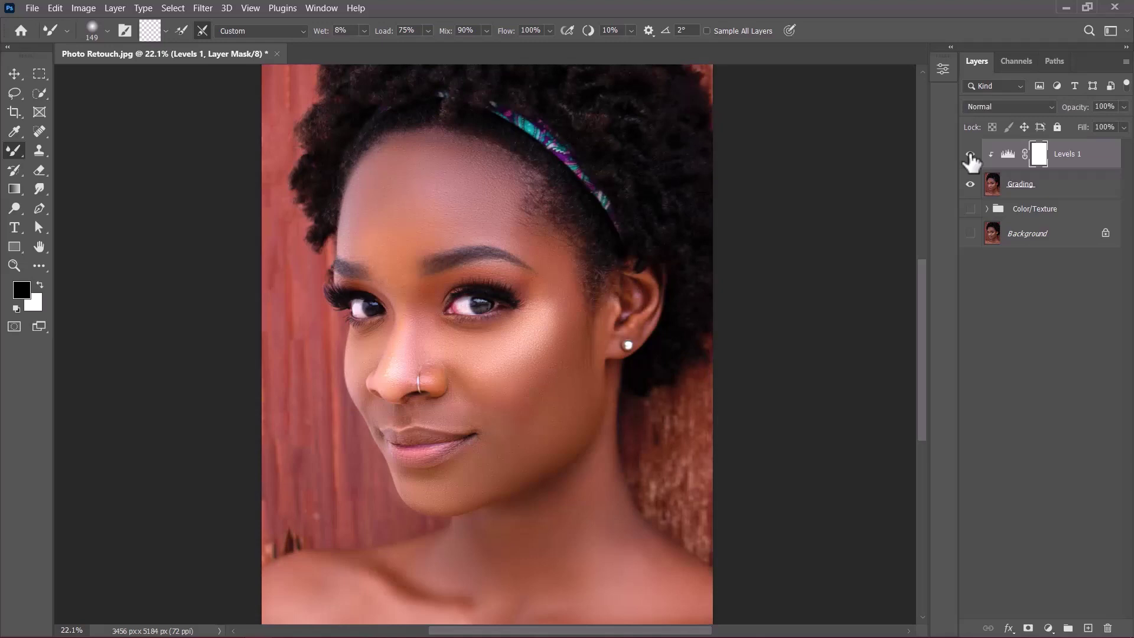
Add a Gradient Map adjustment above Levels, clipped to the Grading layer, with the Perceptual method
click(1050, 630)
click(1052, 609)
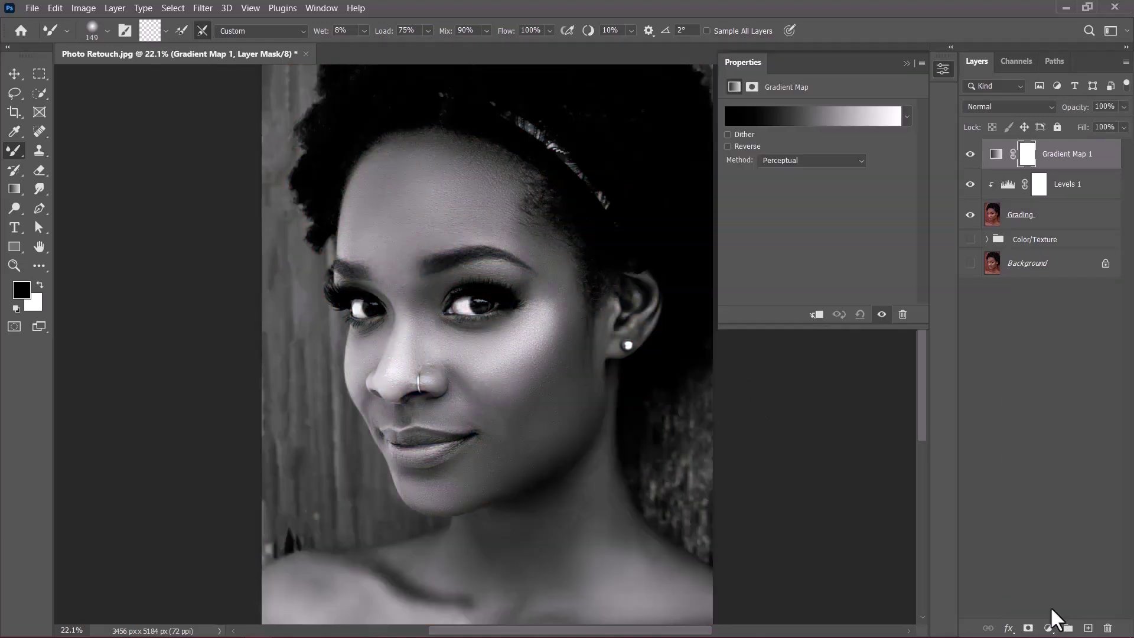
click(816, 315)
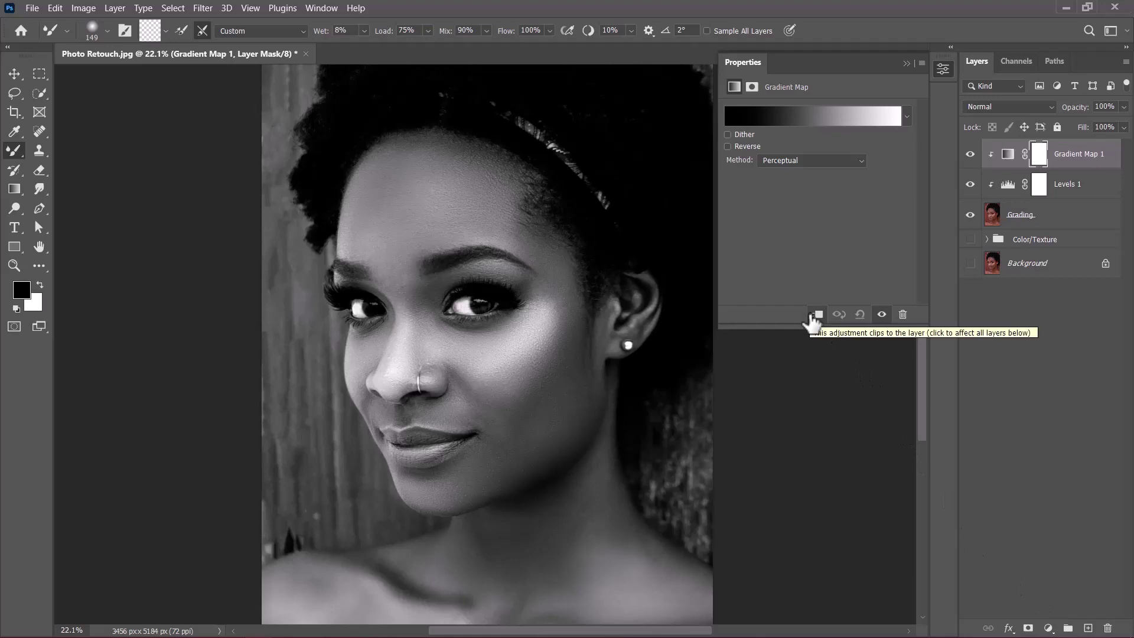
click(770, 158)
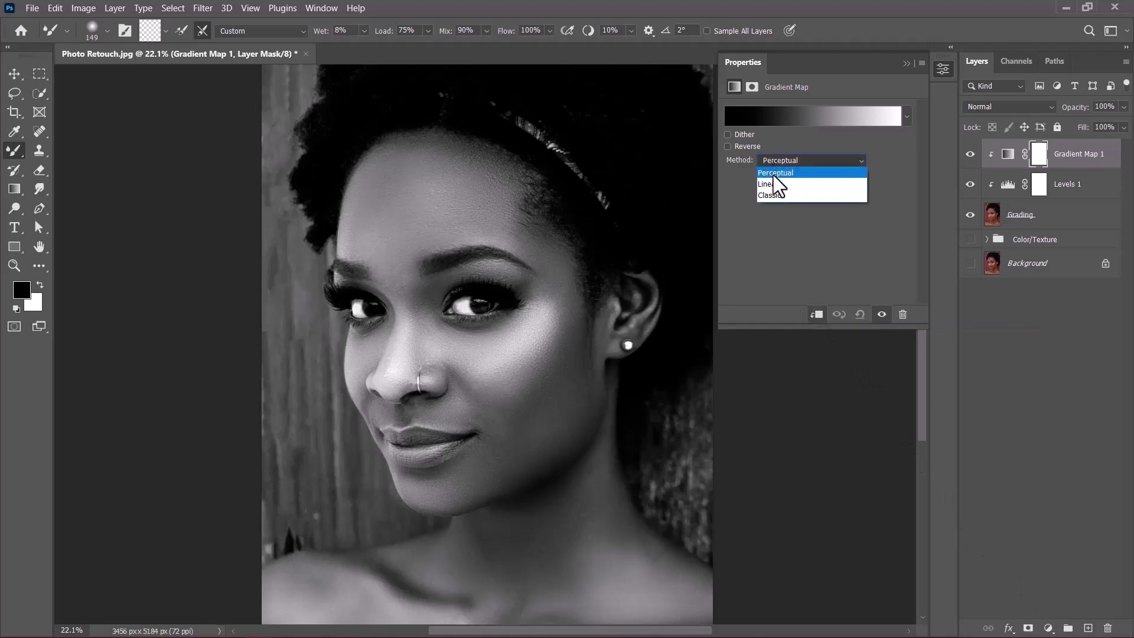
click(774, 174)
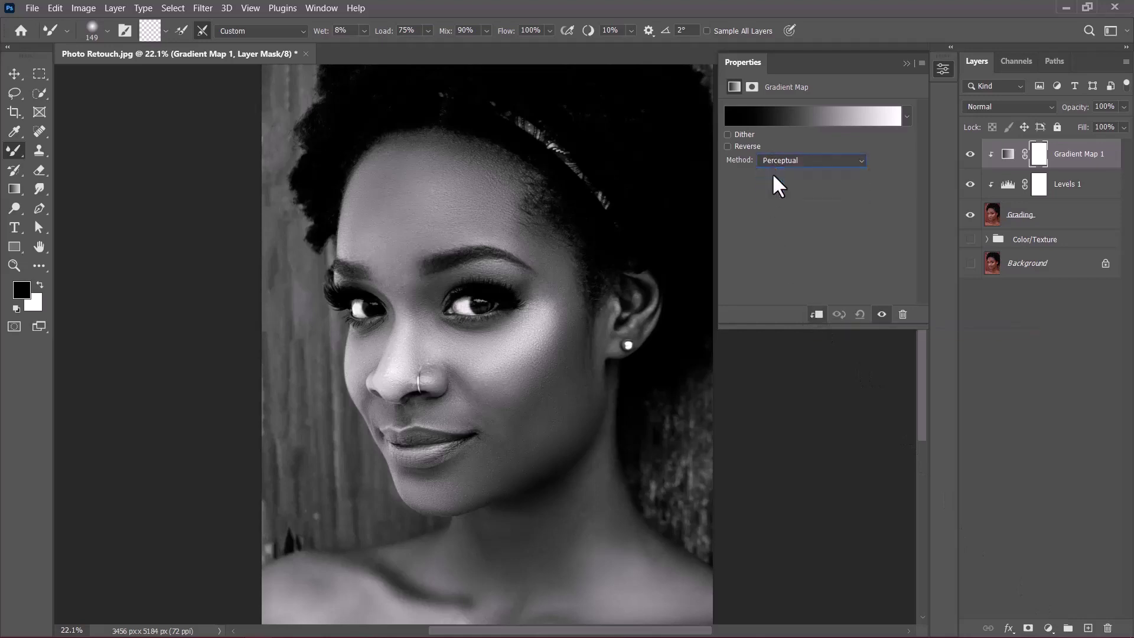
click(906, 63)
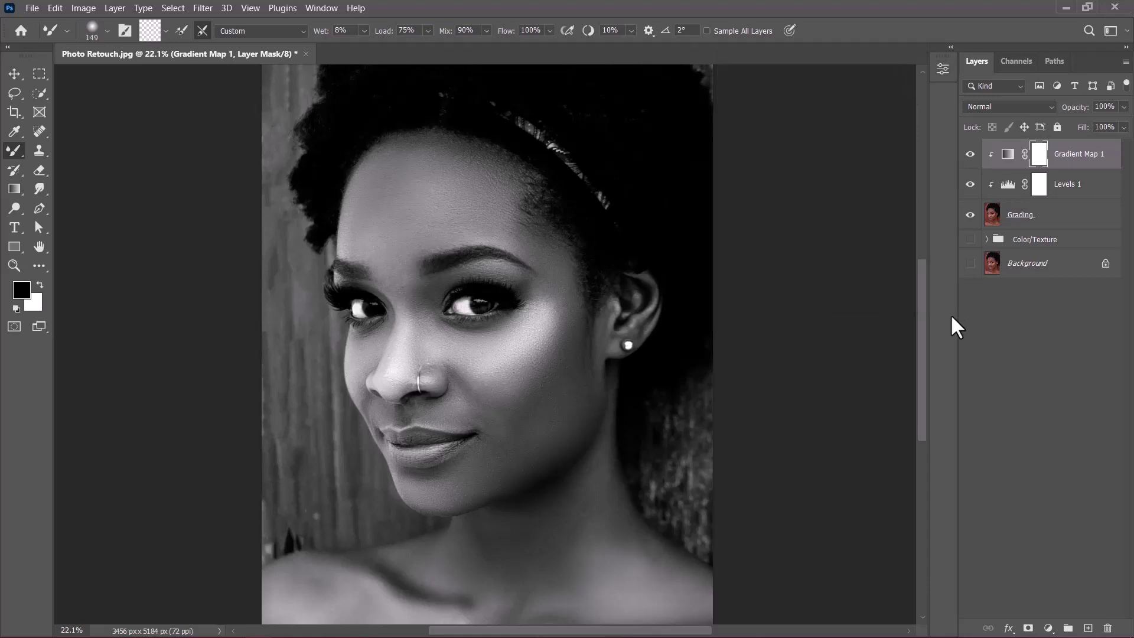
Blend the Gradient Map layer in Soft Light mode at 61% opacity
click(990, 104)
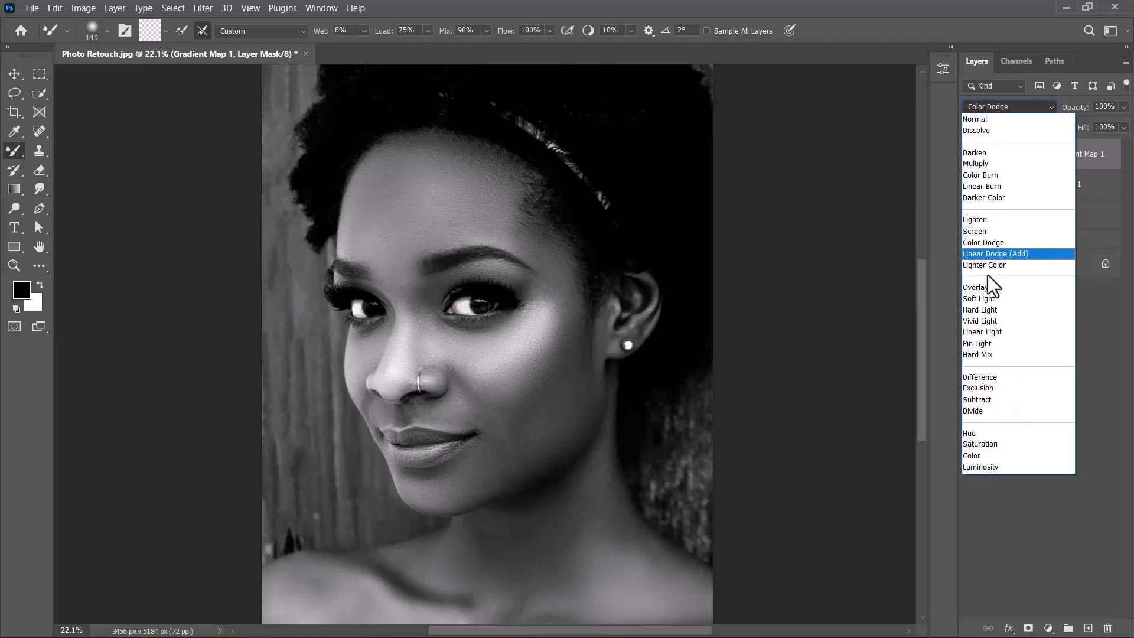
click(980, 298)
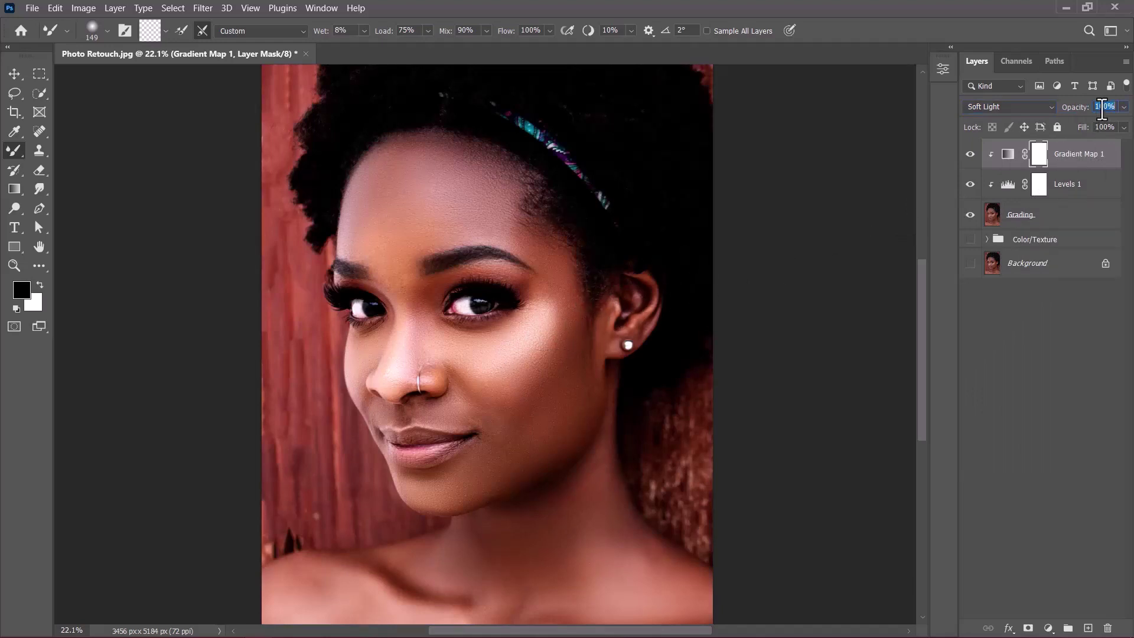
text(61)
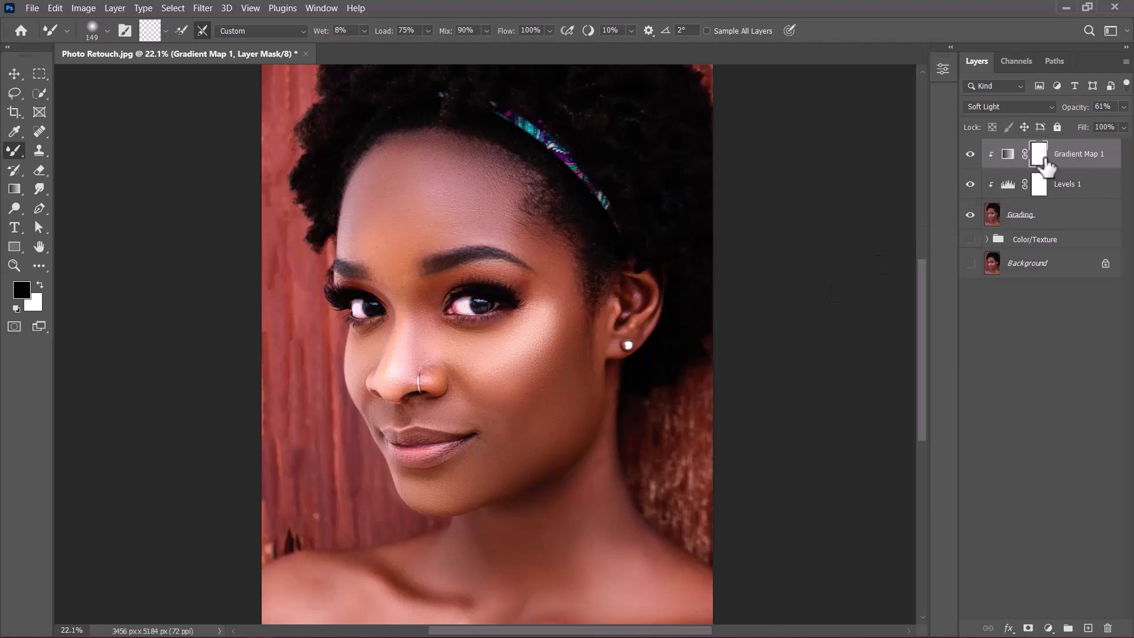
Open the Gradient Map's gradient for editing and select its black color stop
click(1007, 156)
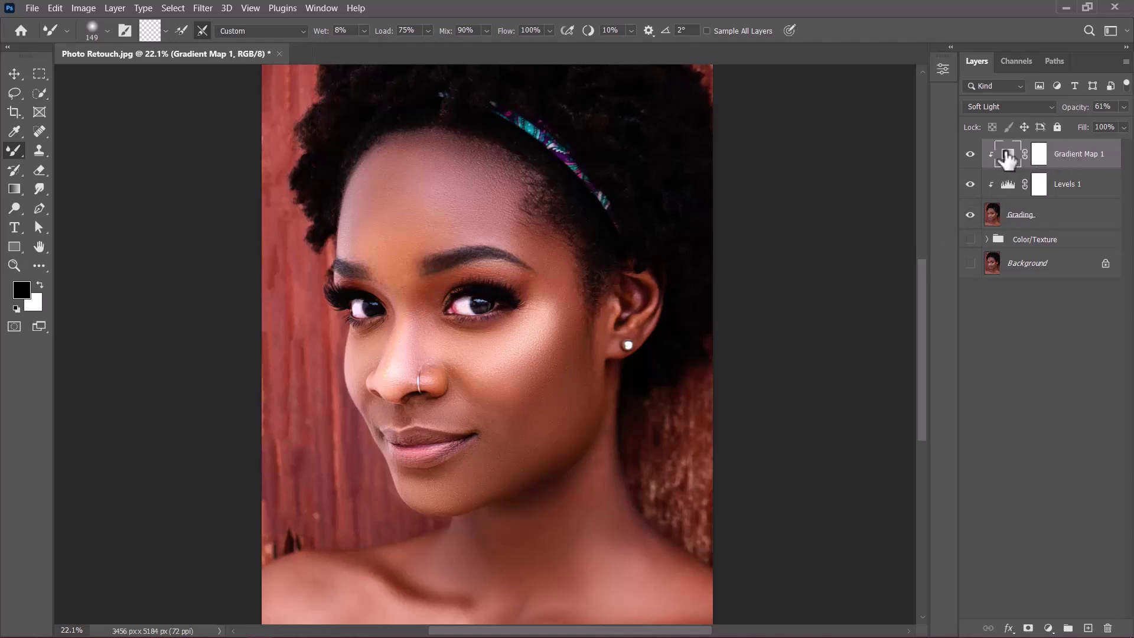
click(943, 69)
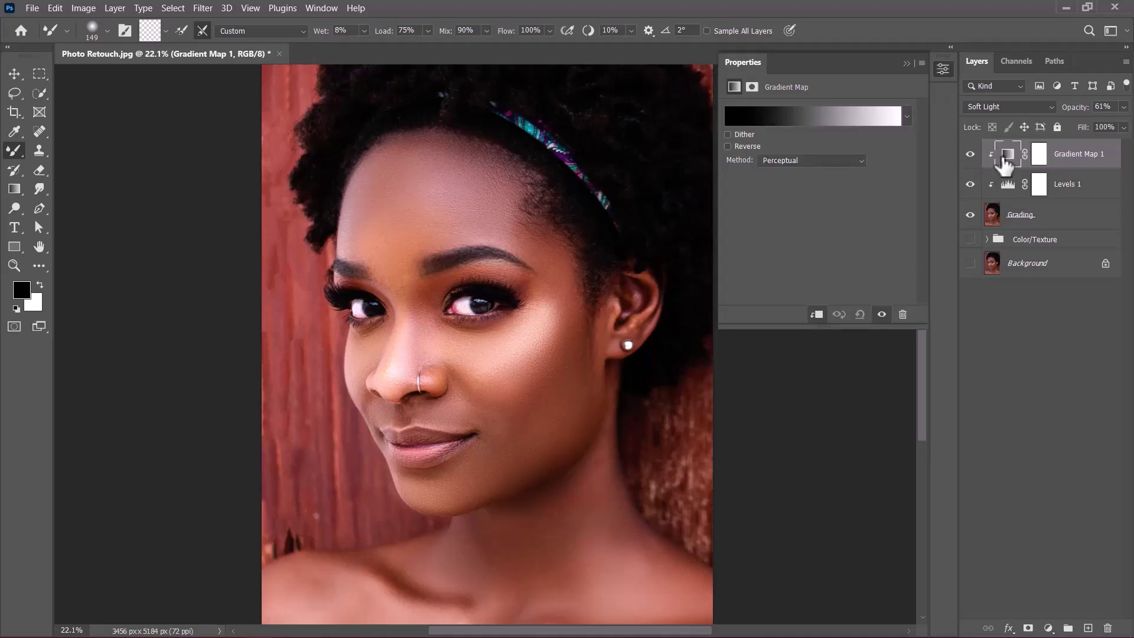
click(805, 112)
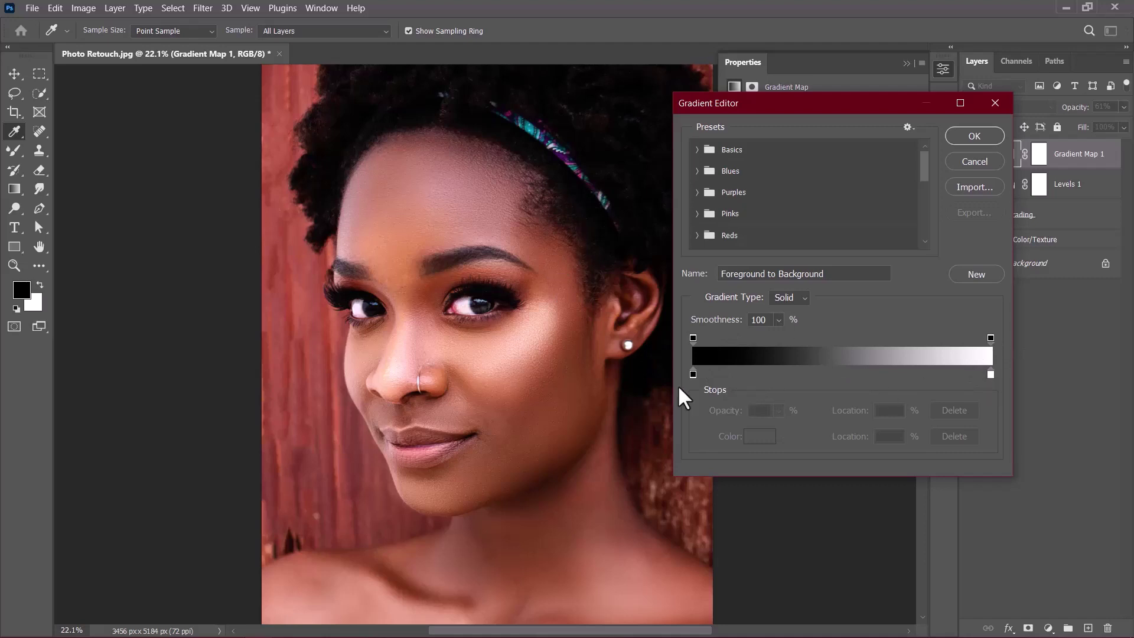
click(693, 373)
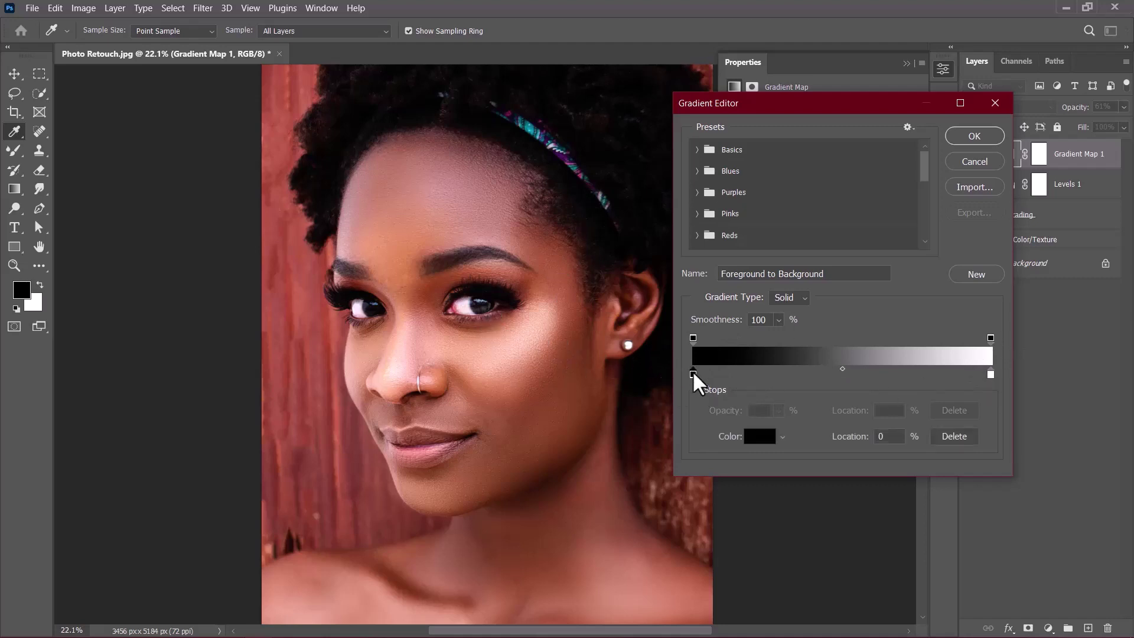
click(759, 437)
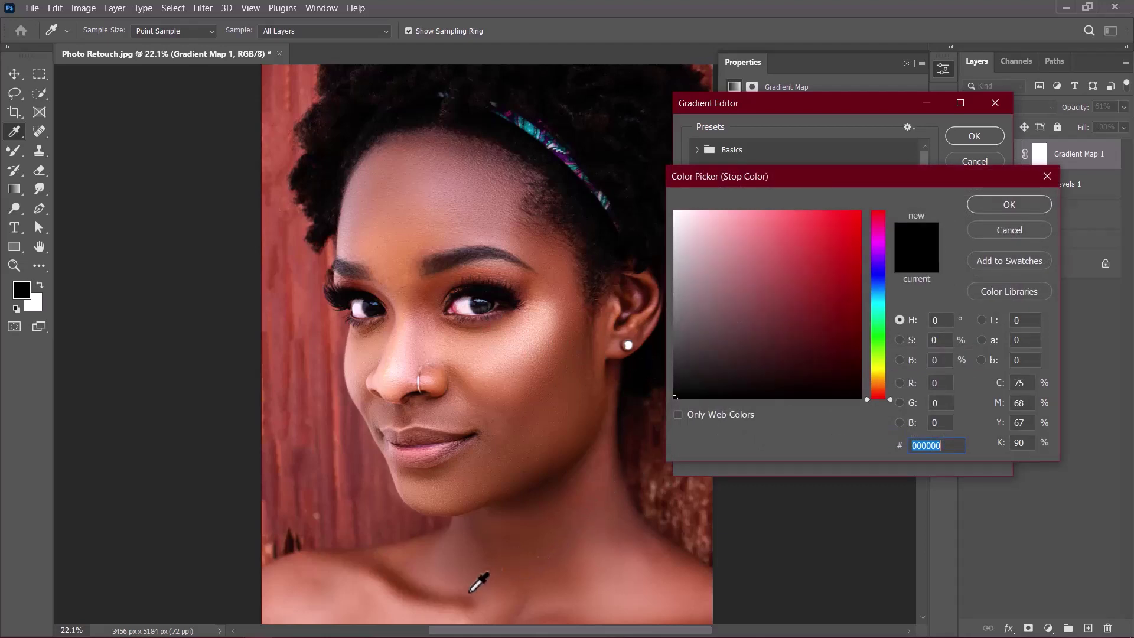
click(450, 611)
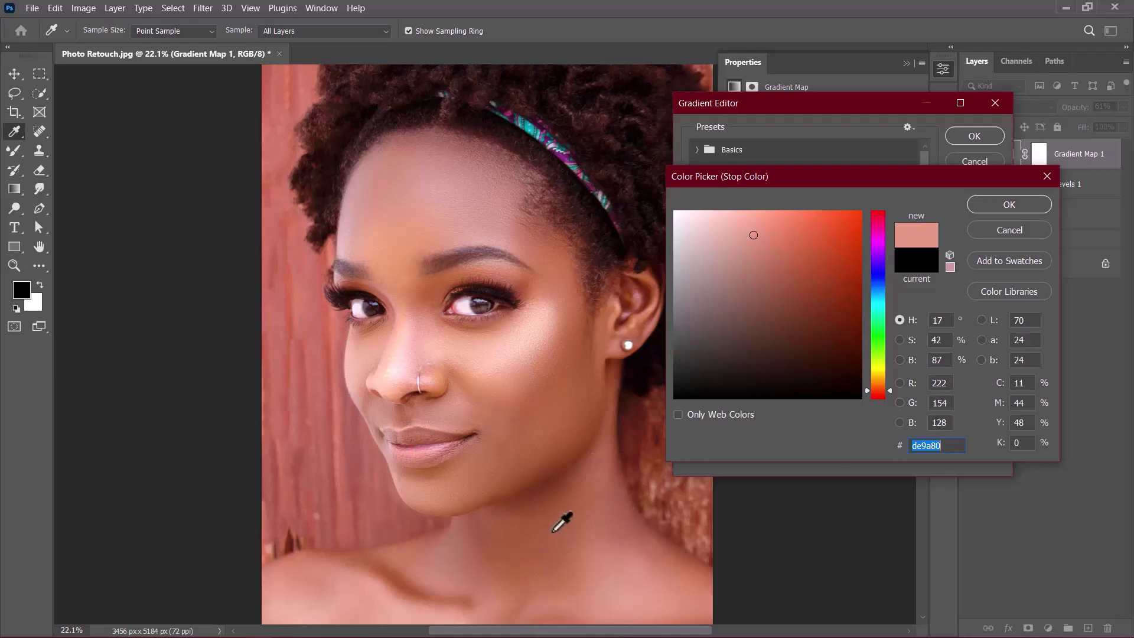
click(1006, 230)
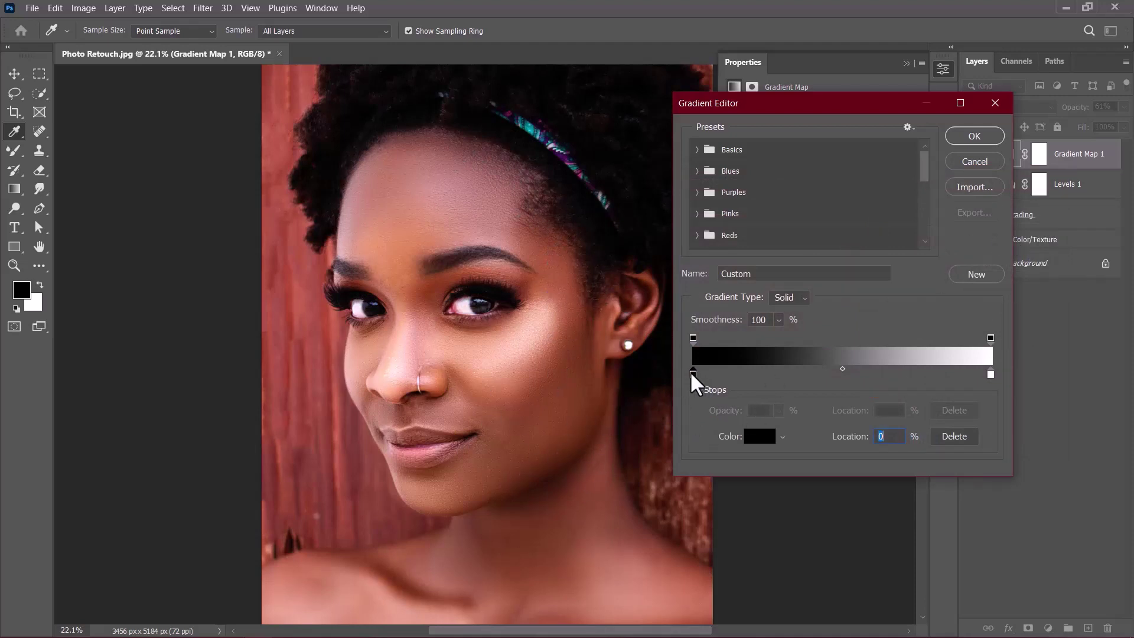
Change the gradient's black stop to magenta e407e7 and apply the edited gradient
click(754, 438)
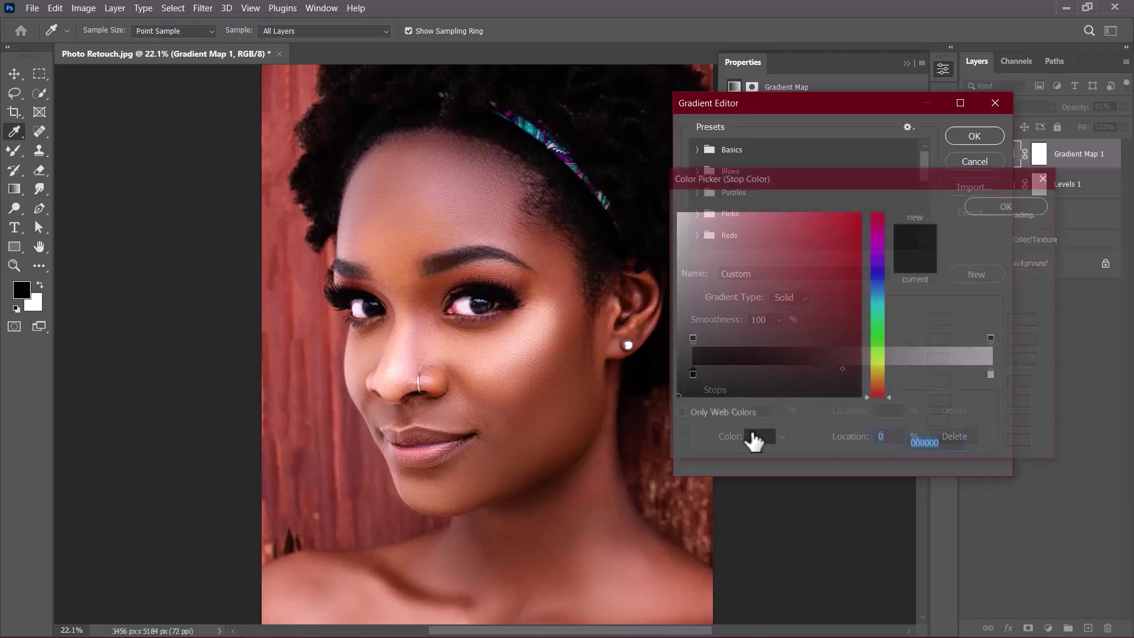
drag(878, 238, 857, 241)
text(e407e7)
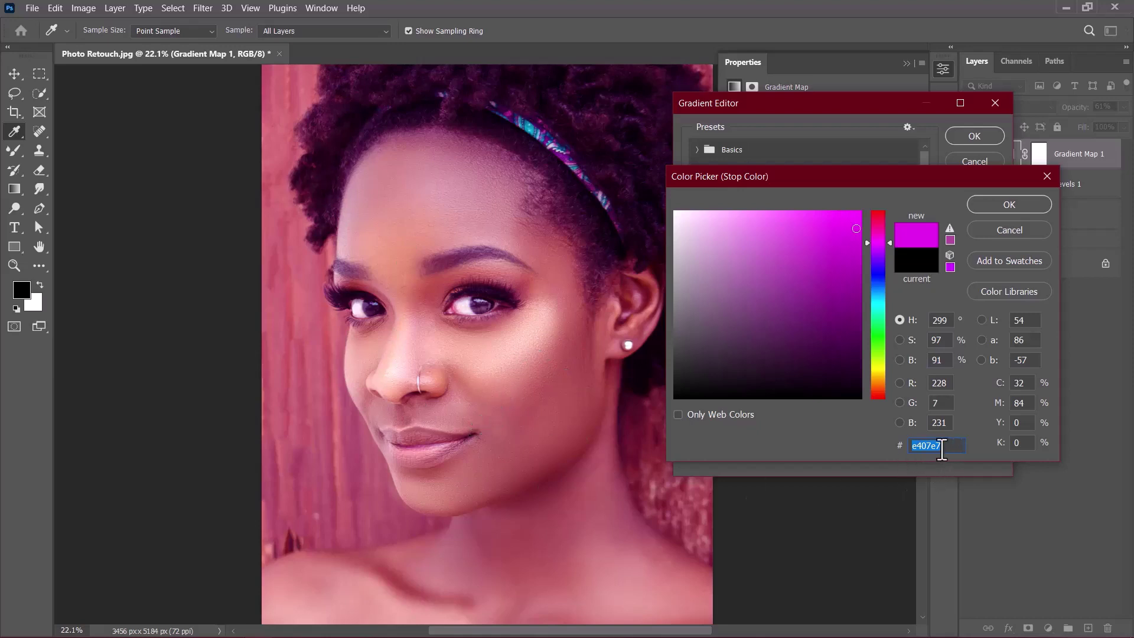
click(1000, 197)
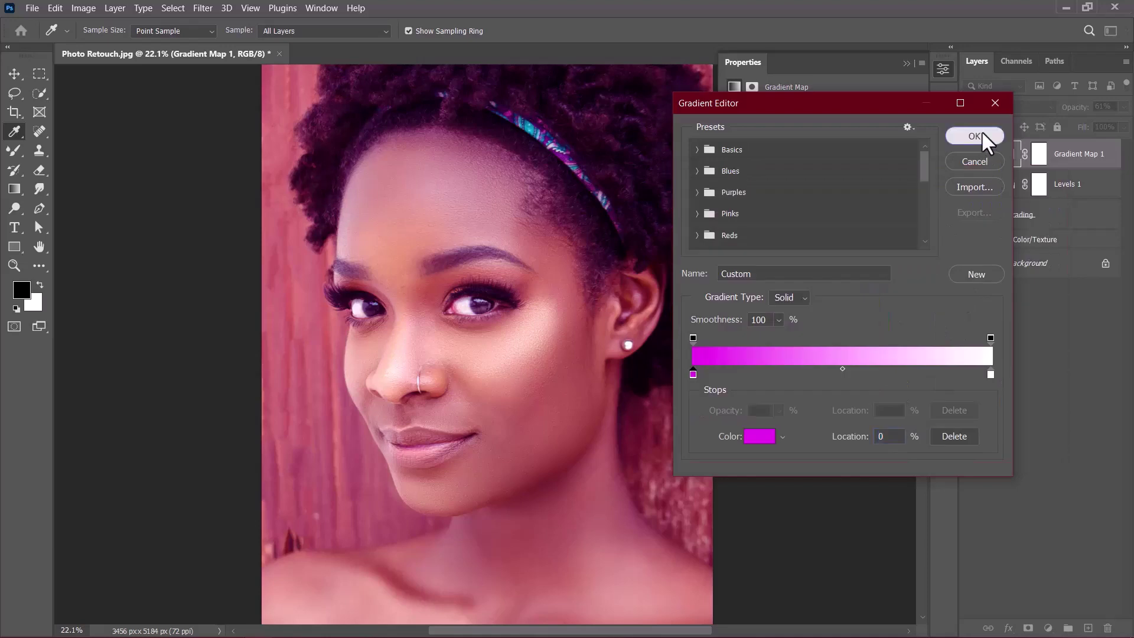
click(982, 134)
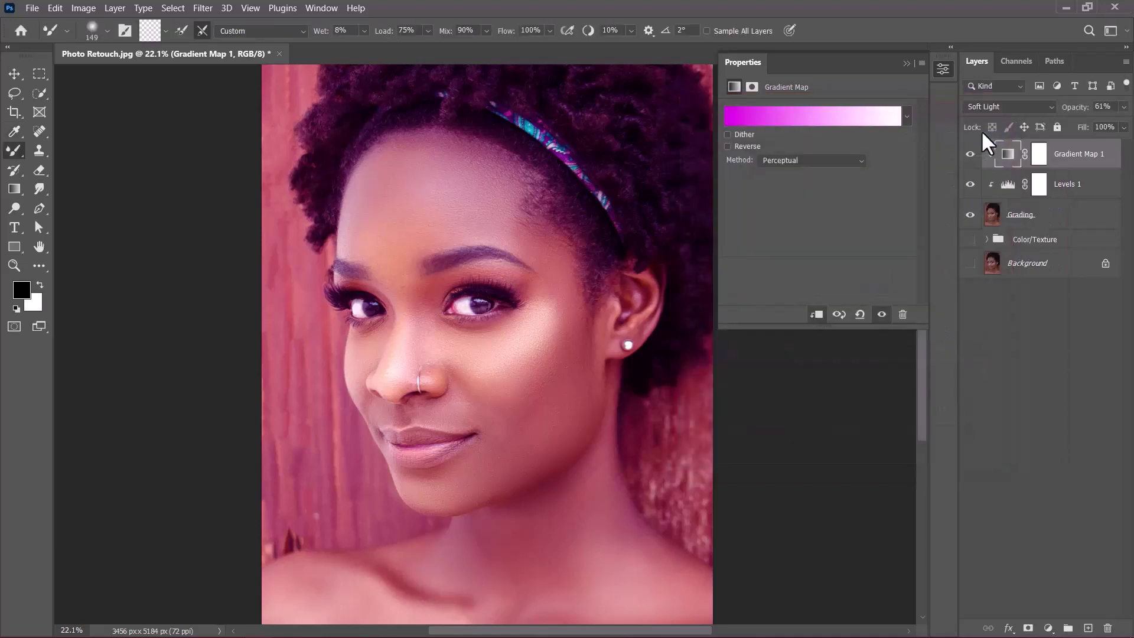
click(905, 62)
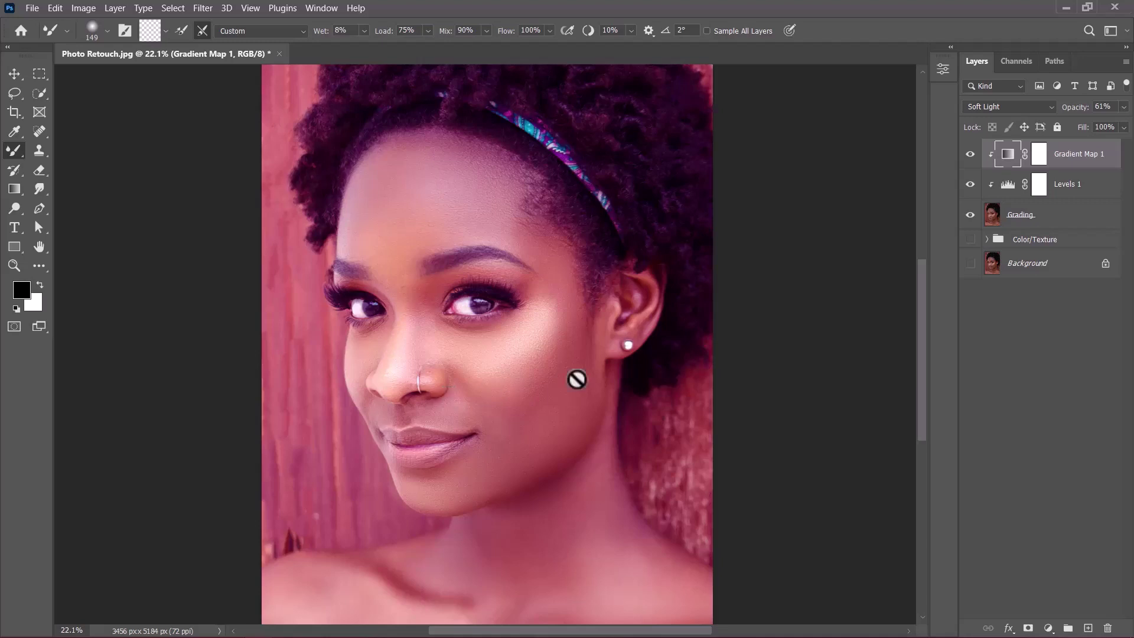
Invert the Gradient Map's layer mask to black to hide the magenta tint
click(1039, 155)
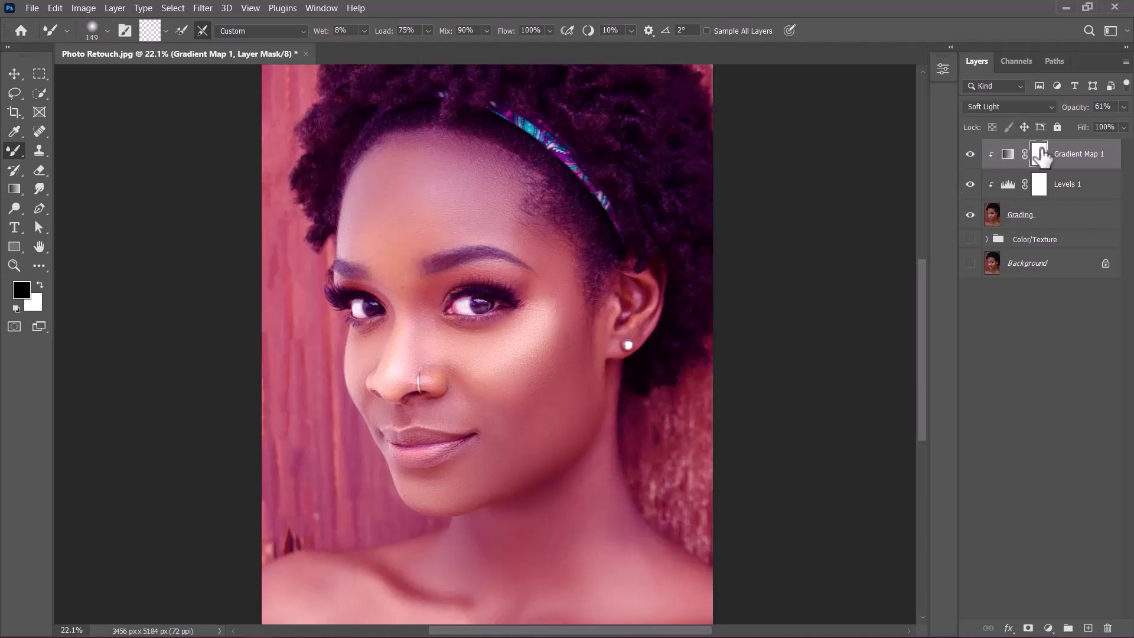
key(ctrl+i)
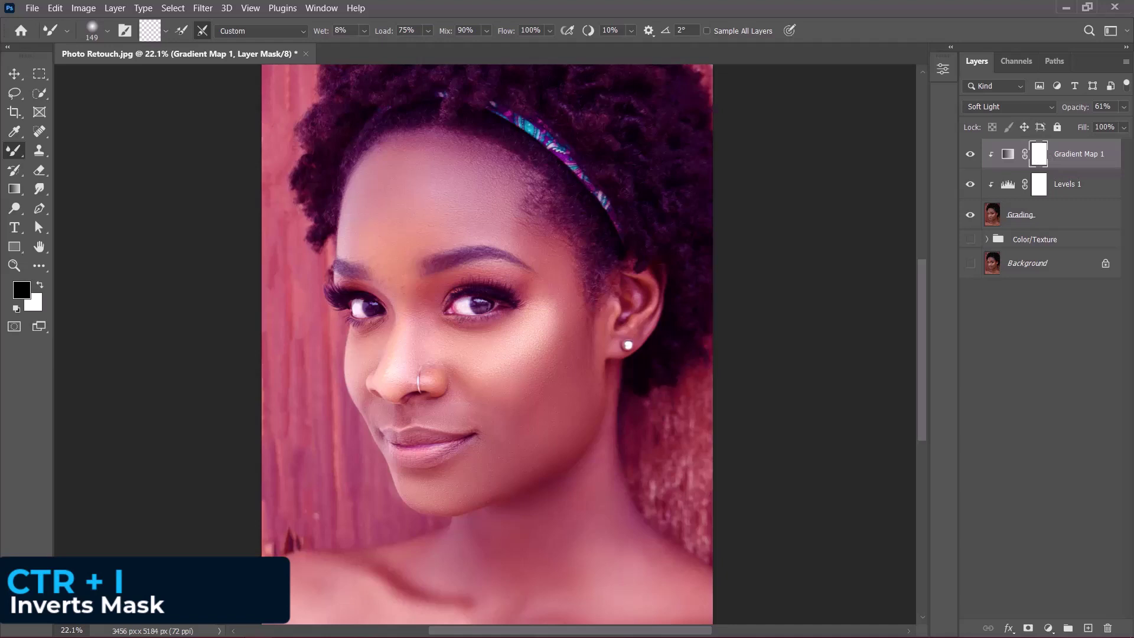
key(ctrl+i)
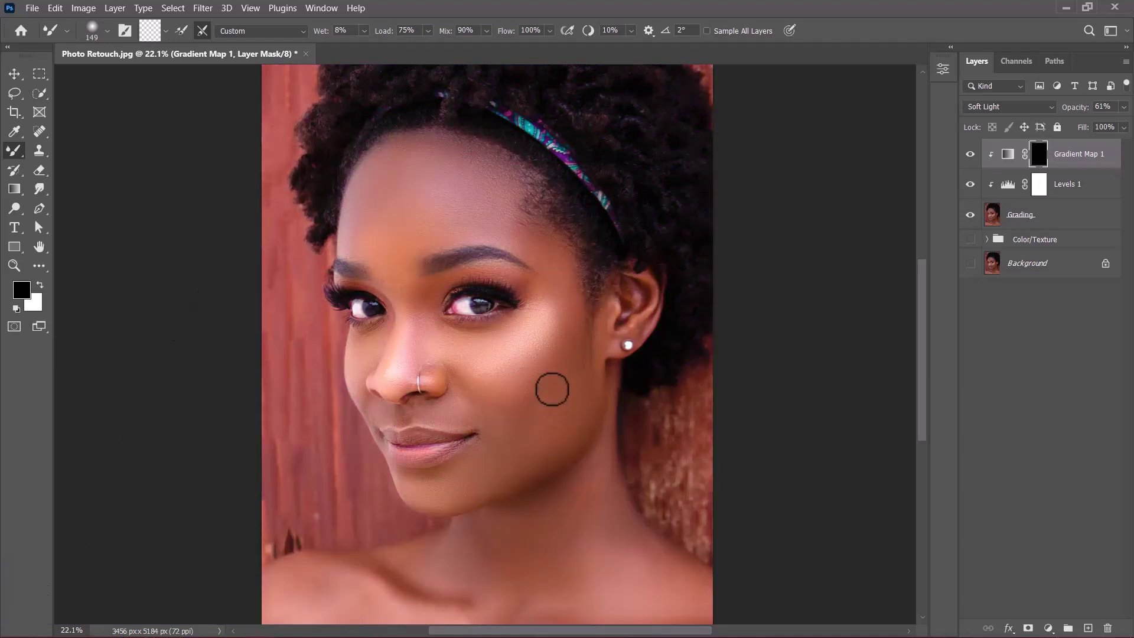
Switch to the regular Brush tool with the Soft Round tip and raise its flow to 100%
right_click(7, 147)
click(80, 144)
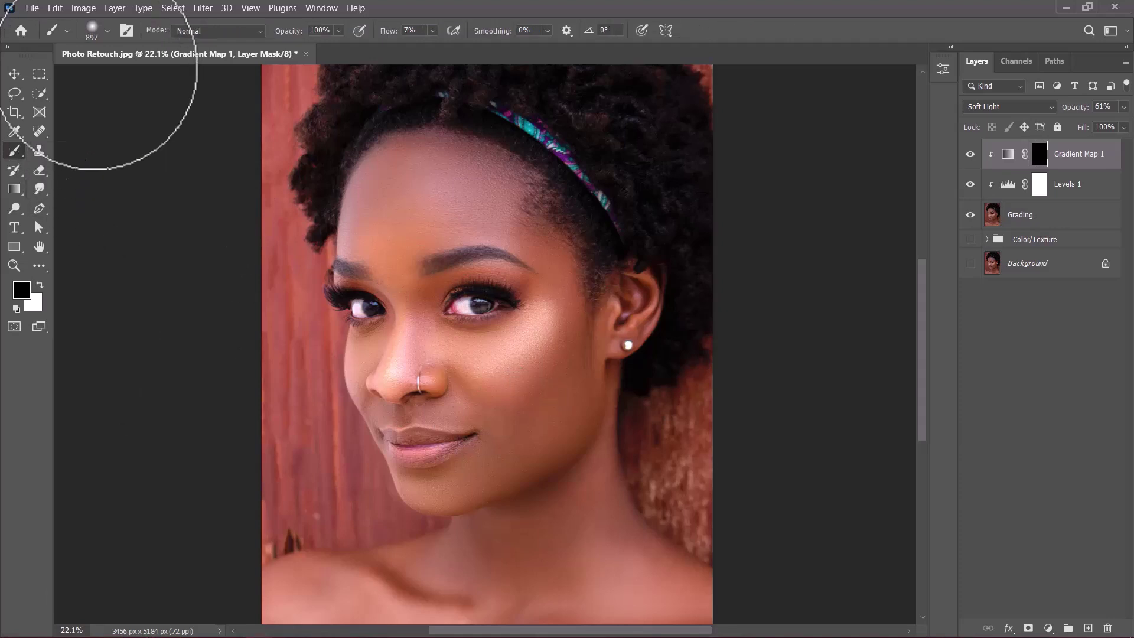
click(97, 30)
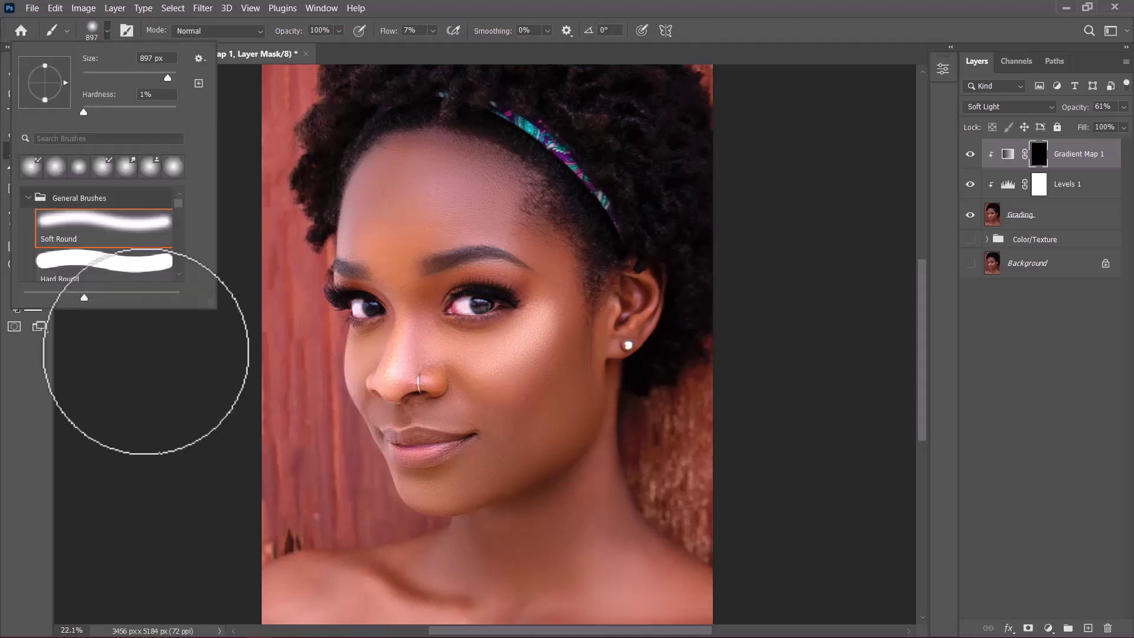
double_click(103, 232)
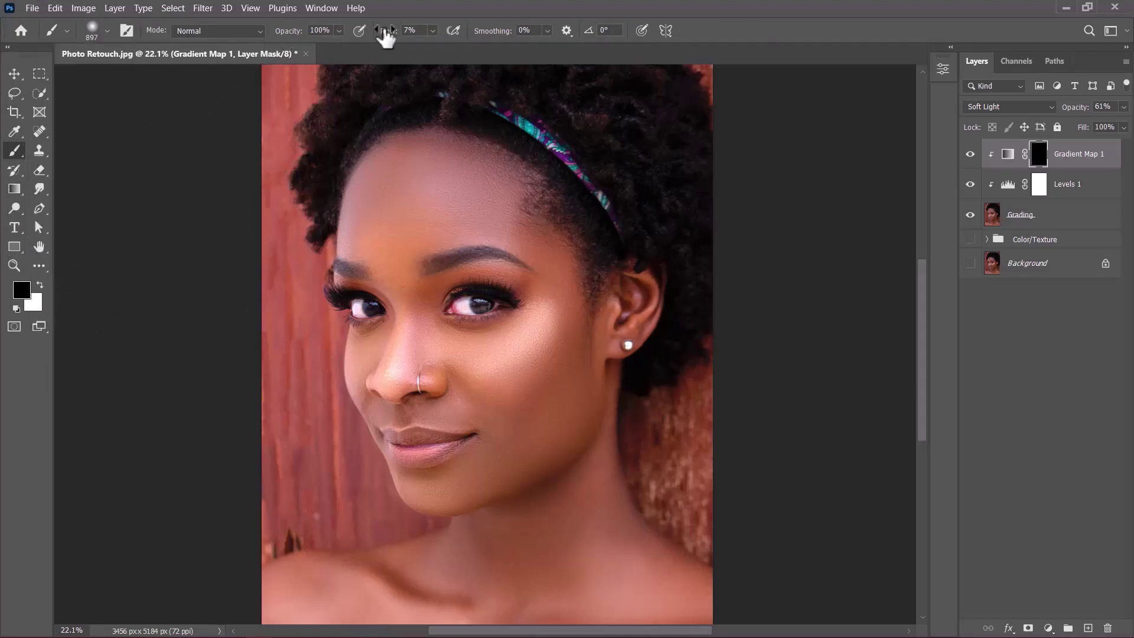
drag(381, 32, 514, 33)
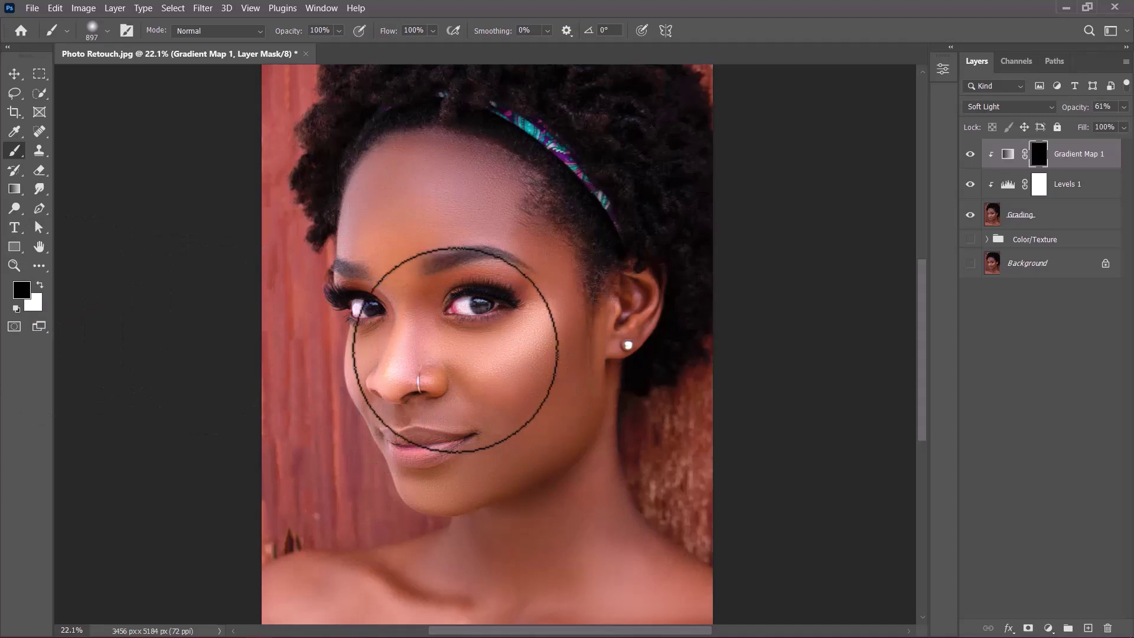
Paint white on the Gradient Map mask with a 1302 px brush to reveal the magenta tint over the face, neck and shoulders
key(x)
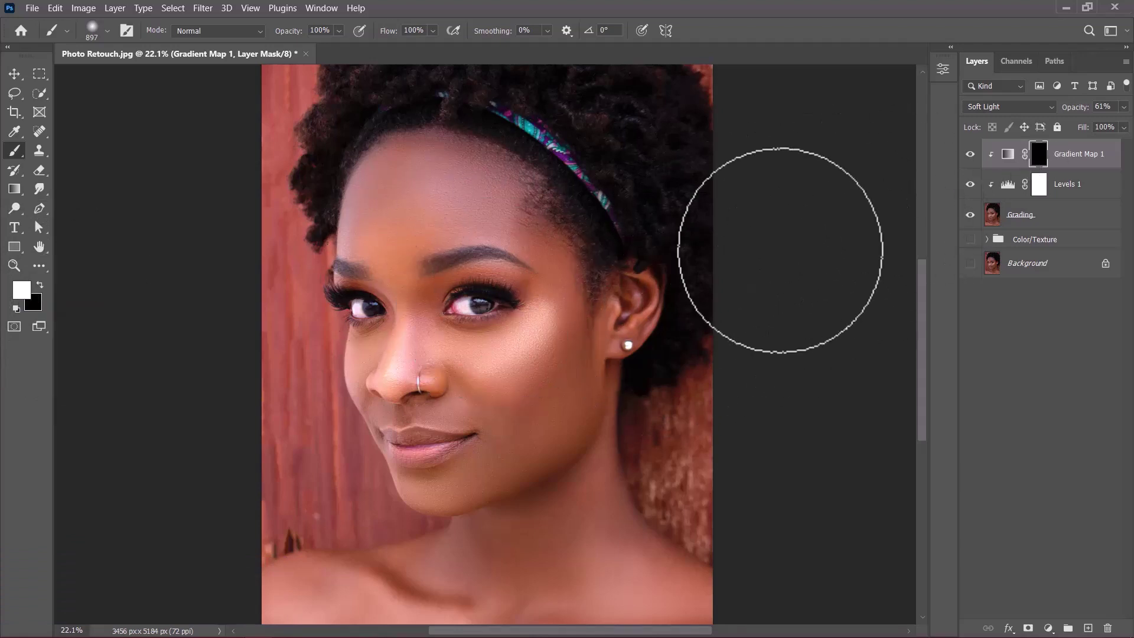
key(bracketright)
key(bracketright)
key(bracketright)
key(bracketright)
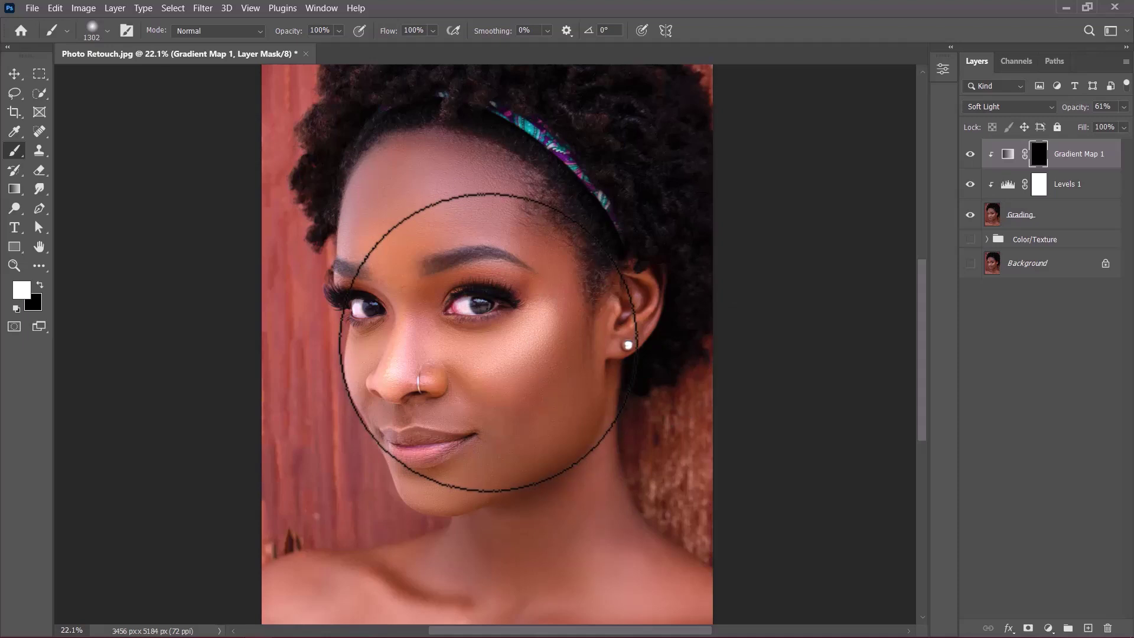
mouse_move(488, 343)
mouse_down()
mouse_move(483, 201)
mouse_move(507, 229)
mouse_move(540, 321)
mouse_move(544, 299)
mouse_move(544, 498)
mouse_move(577, 412)
mouse_move(563, 503)
mouse_move(653, 572)
mouse_move(686, 529)
mouse_up()
scroll(686, 530, down, 3)
scroll(686, 529, left, 2)
mouse_move(570, 405)
mouse_down()
mouse_move(478, 475)
mouse_move(448, 445)
mouse_move(459, 520)
mouse_up()
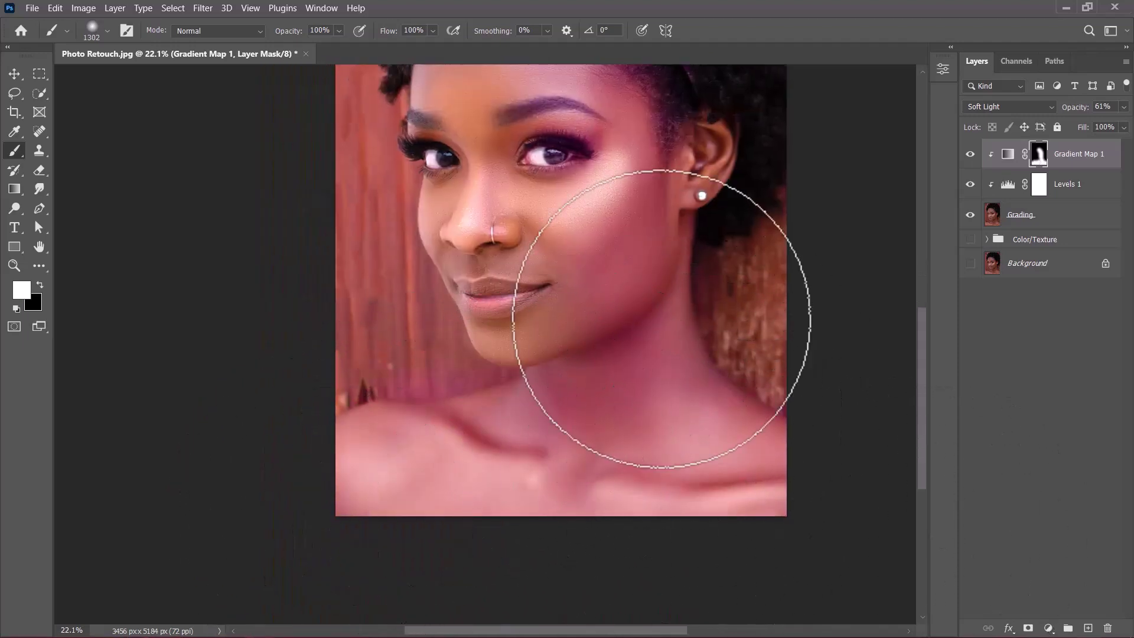
scroll(661, 330, up, 3)
scroll(661, 329, left, 2)
drag(668, 342, 561, 278)
mouse_move(554, 375)
mouse_down()
mouse_move(610, 339)
mouse_move(587, 476)
mouse_move(547, 395)
mouse_move(610, 385)
mouse_move(683, 567)
mouse_up()
drag(661, 405, 632, 341)
Lower the brush flow and paint black on the mask to soften the tint around the lower neck
key(x)
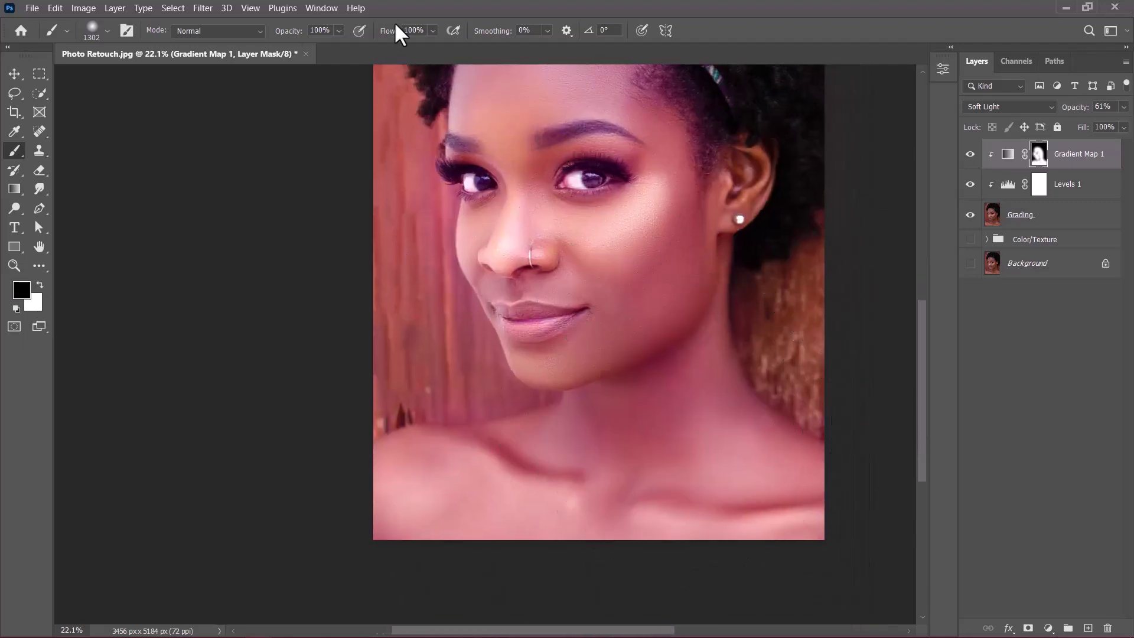
drag(390, 30, 361, 34)
mouse_move(666, 409)
mouse_down()
mouse_move(515, 481)
mouse_move(669, 421)
mouse_move(736, 455)
mouse_move(628, 430)
mouse_up()
Set the brush flow to 28% and paint white on the mask to build up the tint softly over the face
key(x)
drag(398, 37, 375, 41)
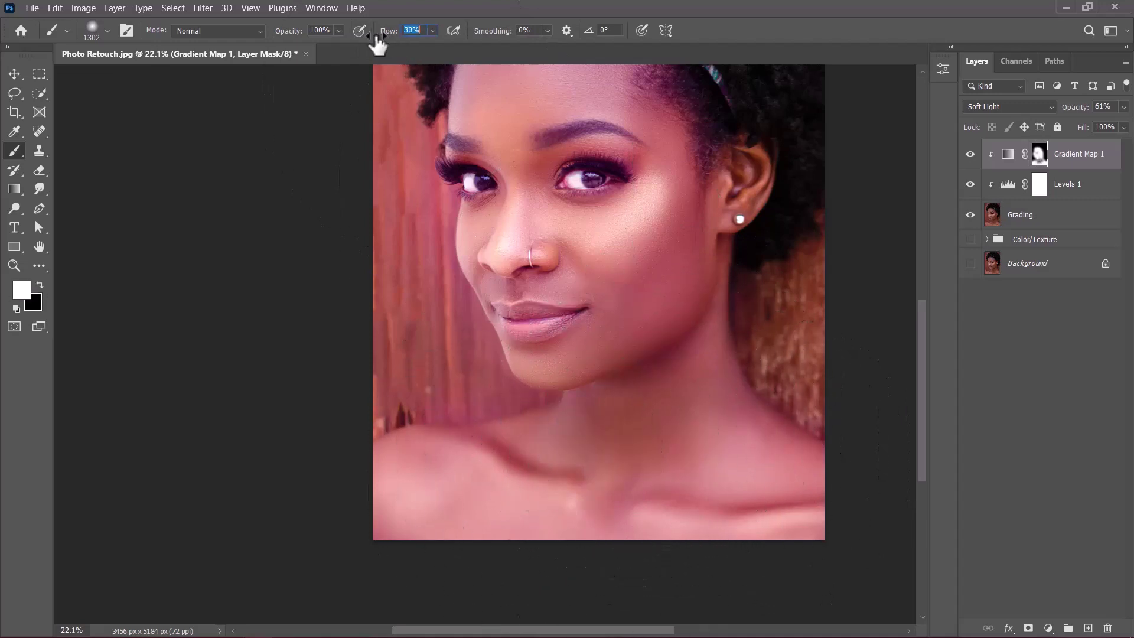
drag(639, 361, 674, 488)
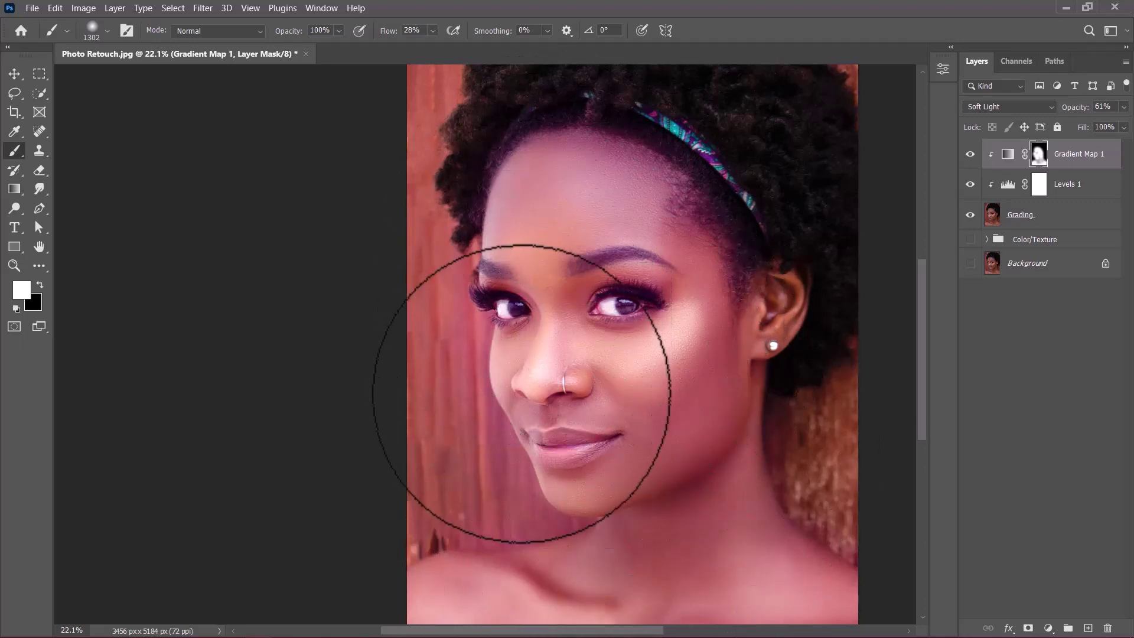
drag(582, 183, 535, 183)
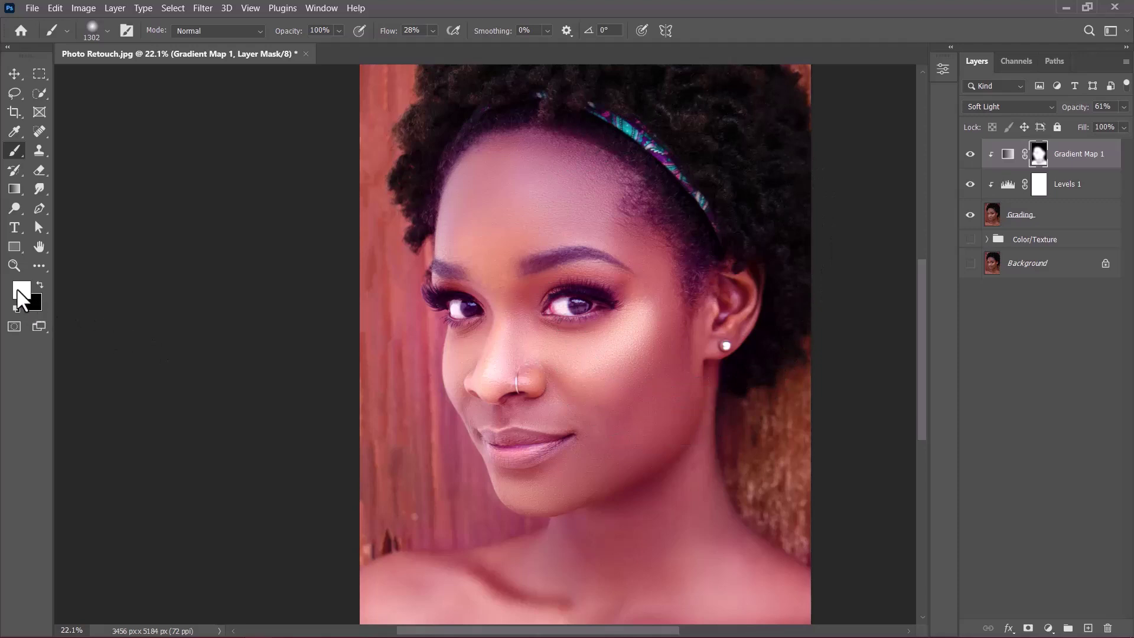
Paint black on the mask with a 383 px brush to remove the tint from the hair beside the ear
key(x)
drag(688, 303, 608, 324)
scroll(726, 225, up, 4)
scroll(724, 229, up, 5)
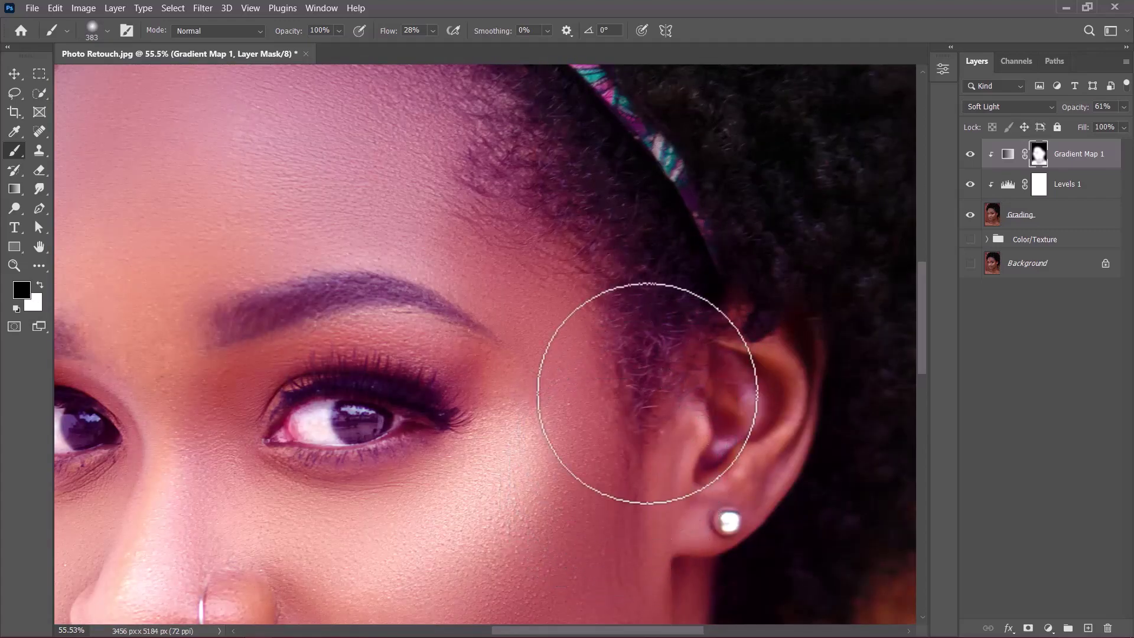
mouse_move(613, 236)
mouse_down()
mouse_move(645, 367)
mouse_move(653, 299)
mouse_move(657, 383)
mouse_up()
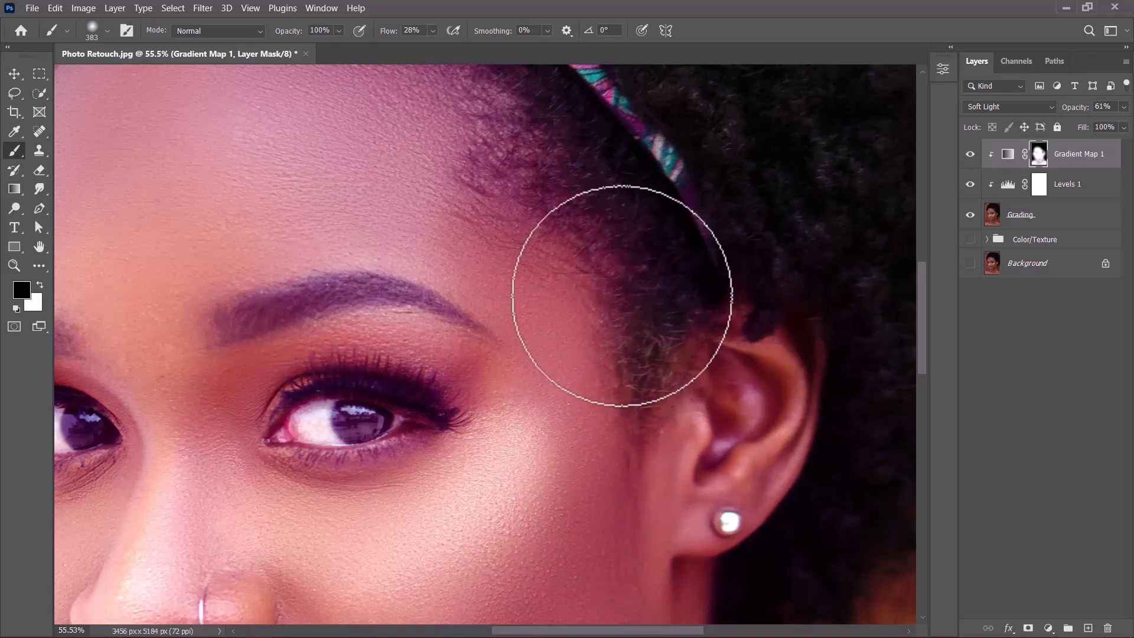
Reduce the flow to 6%, enlarge the brush to 565 px and gently fade the tint along the hairline and face edge with black
drag(393, 34, 372, 41)
key(ctrl+0)
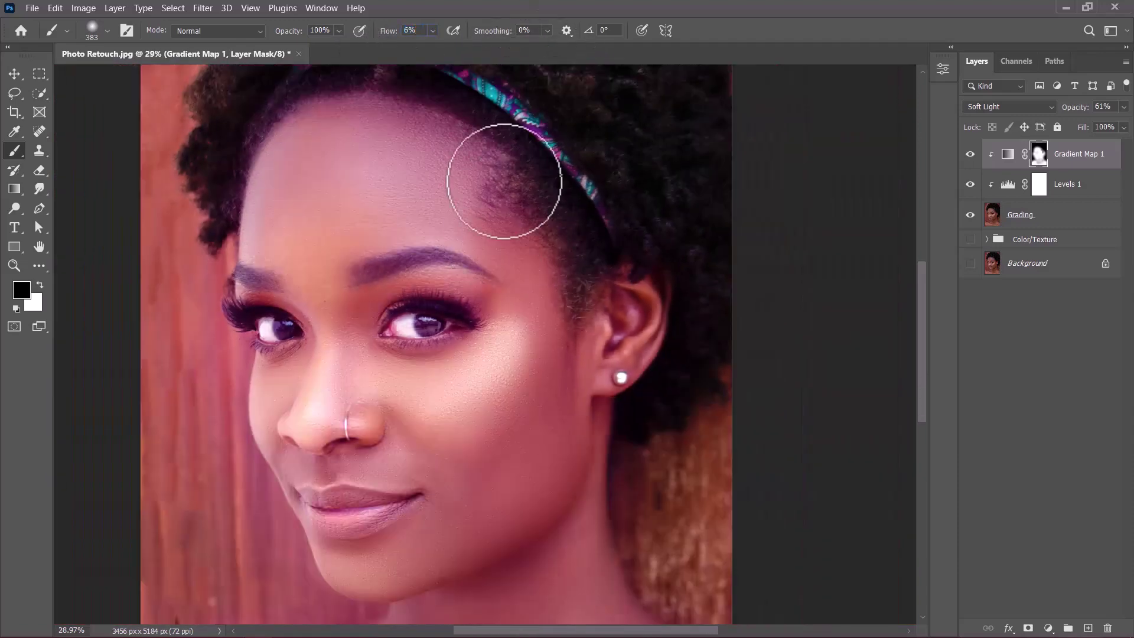
scroll(508, 236, up, 2)
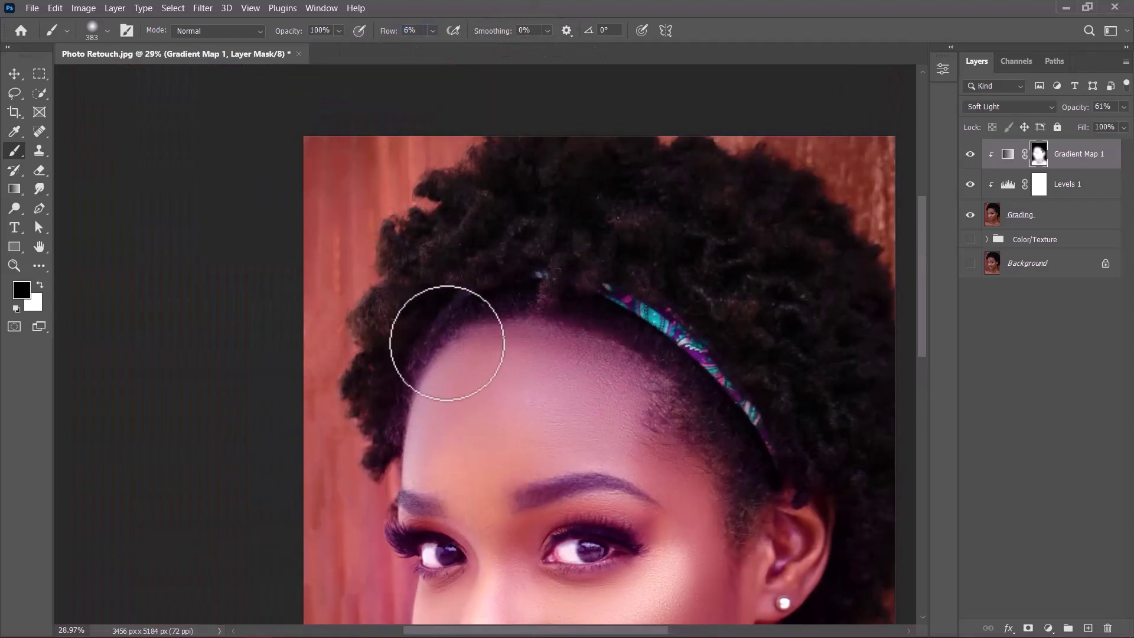
mouse_move(377, 454)
mouse_down()
mouse_move(432, 266)
mouse_move(357, 459)
mouse_up()
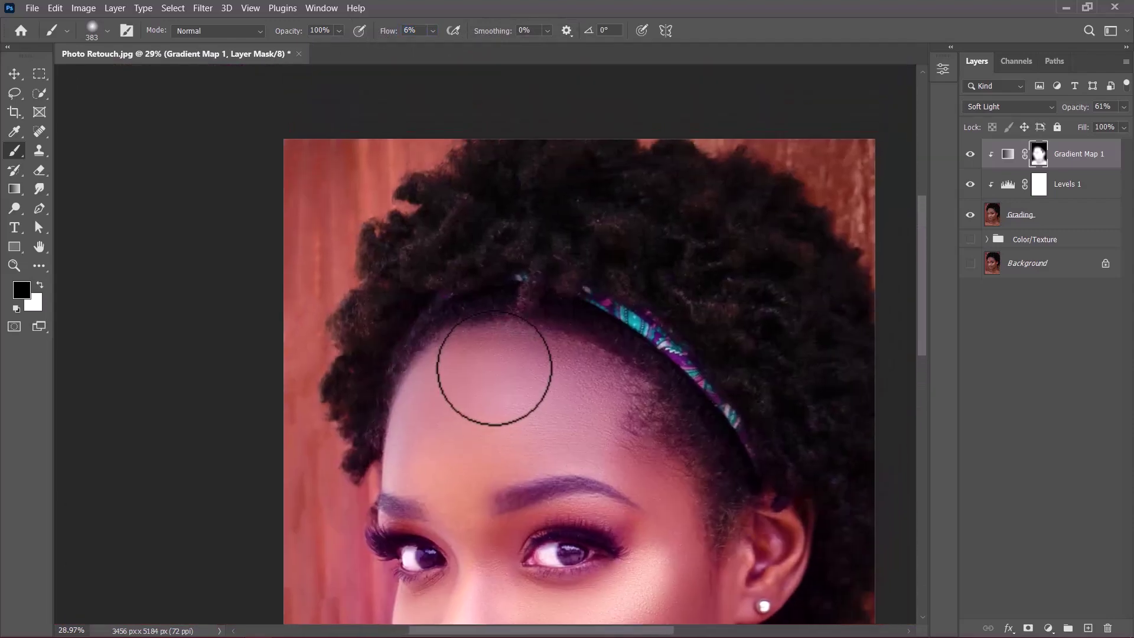
key(bracketright)
key(bracketright)
key(bracketright)
drag(393, 372, 430, 240)
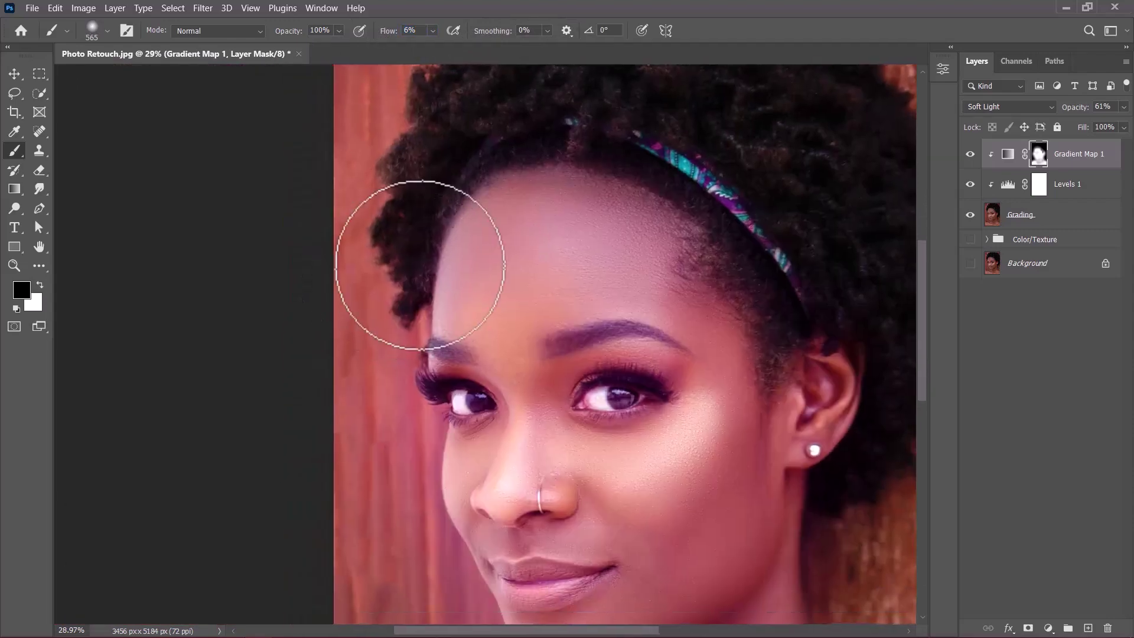
drag(392, 360, 356, 198)
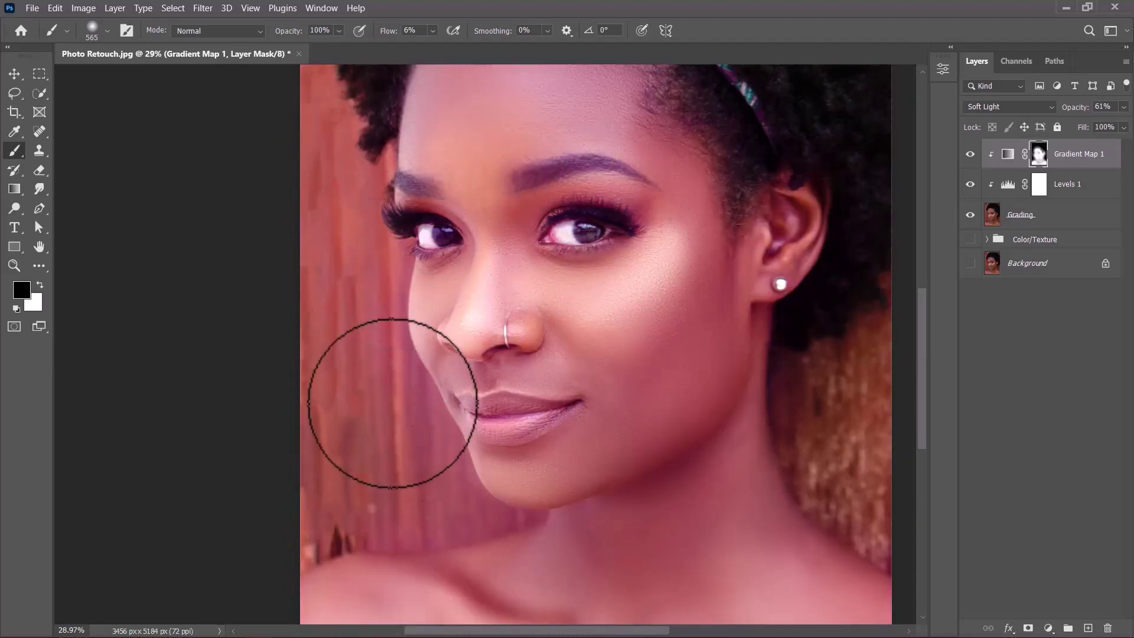
Raise the flow to 48% and paint black with a brush of up to 356 px to clear the tint from the wood above the shoulder
click(412, 30)
text(48)
scroll(384, 367, up, 2)
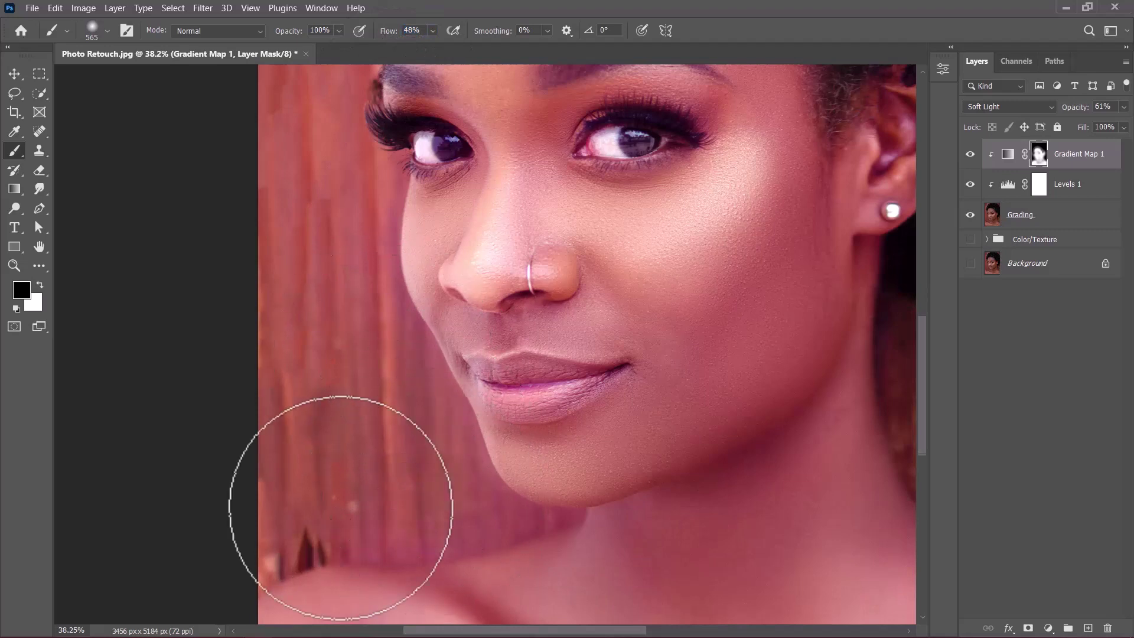
drag(372, 477, 329, 481)
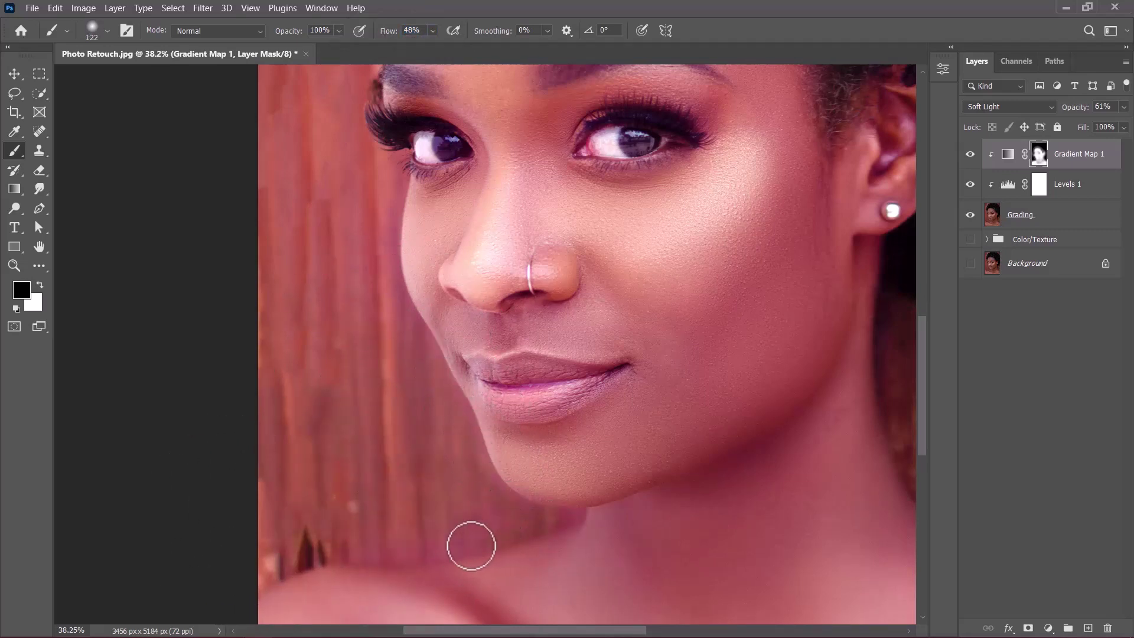
key(bracketright)
key(bracketright)
key(bracketright)
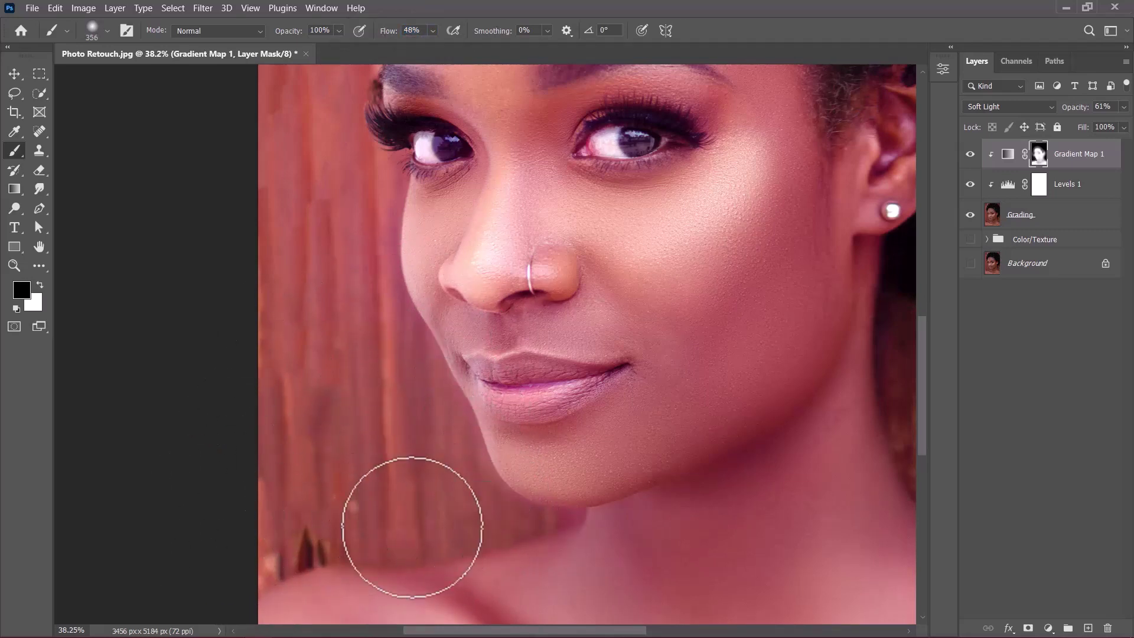
scroll(284, 403, down, 4)
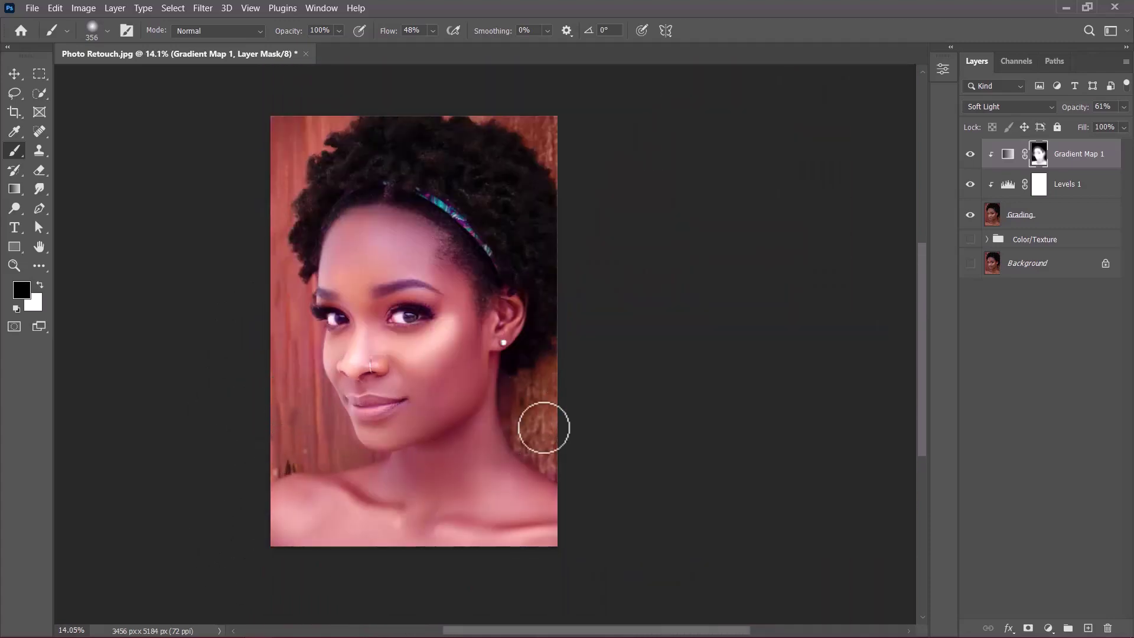
scroll(578, 456, up, 2)
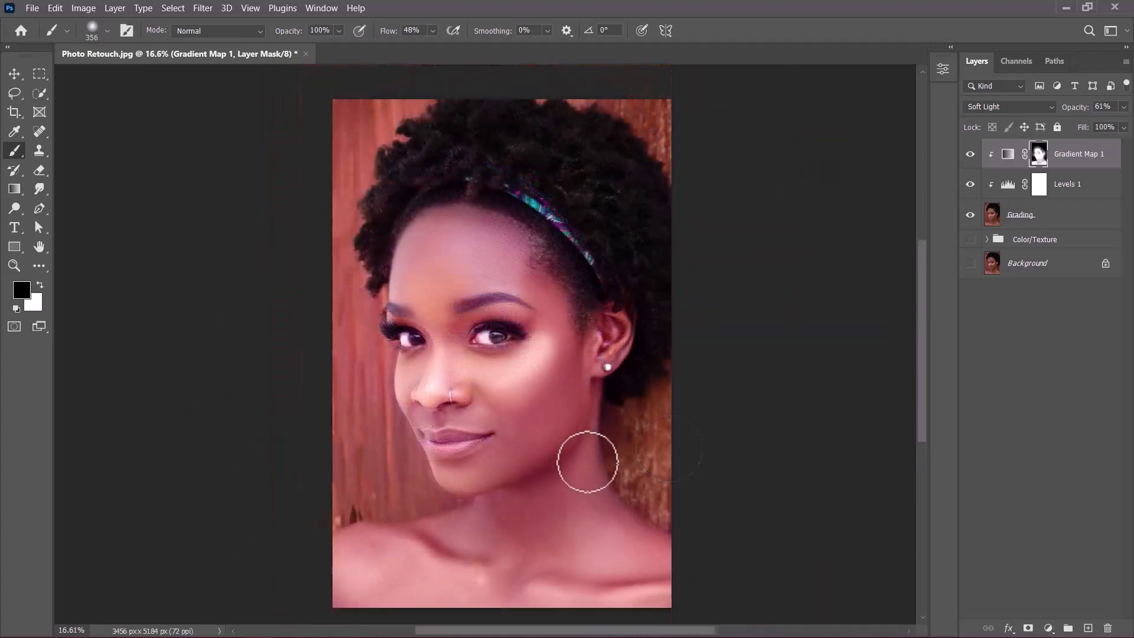
Set the white input level of the Levels 1 adjustment to 178
click(1008, 188)
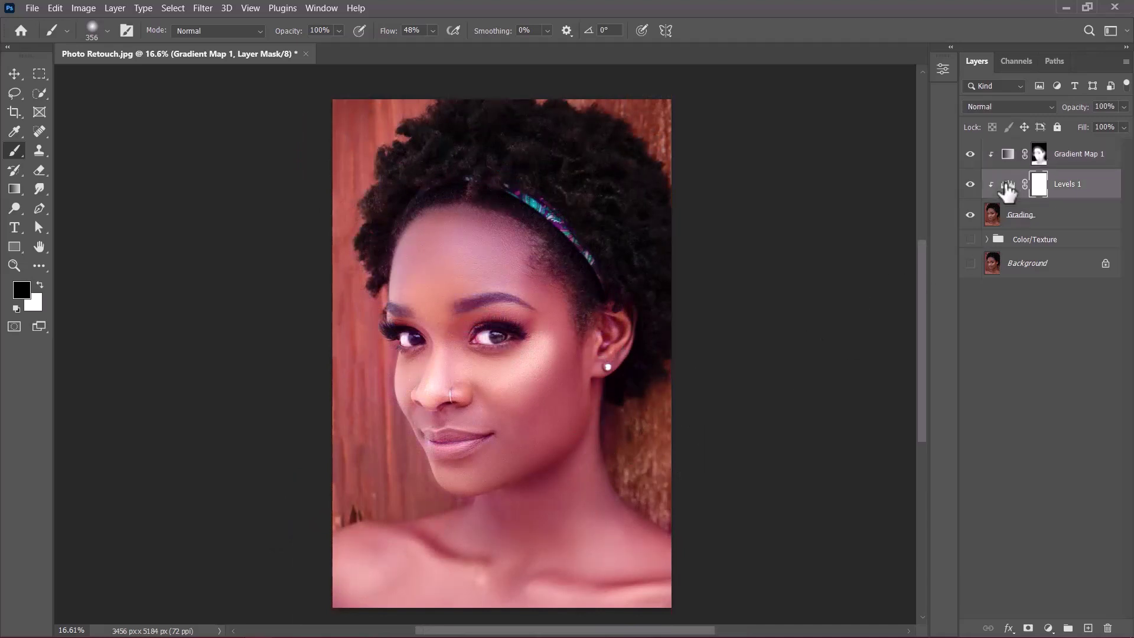
double_click(1008, 187)
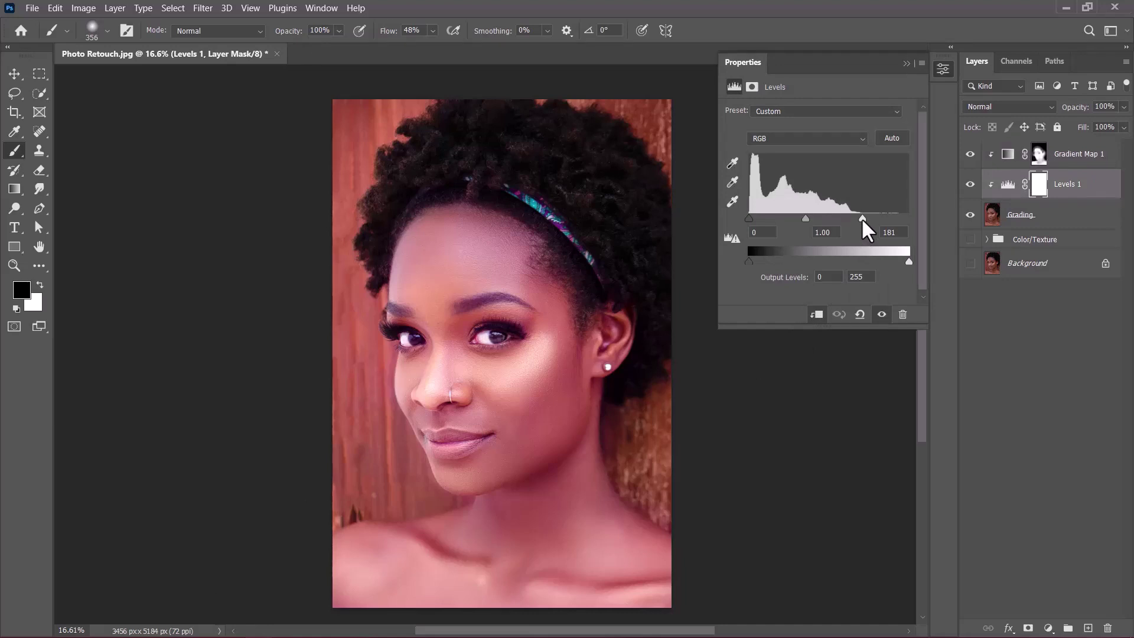
drag(860, 219, 860, 219)
click(898, 233)
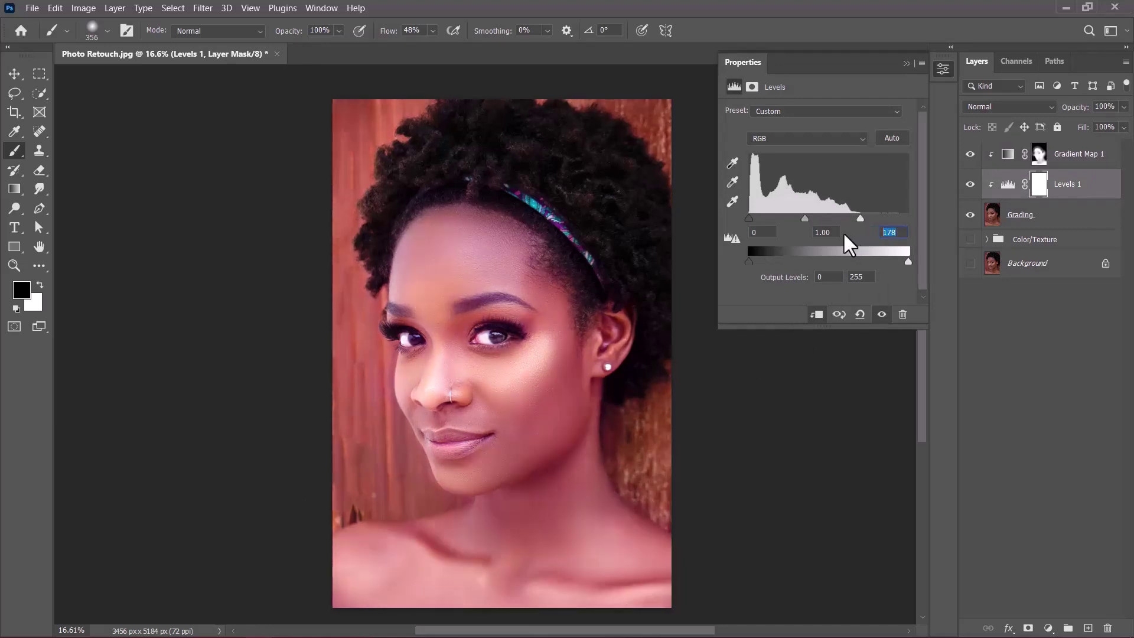
click(906, 63)
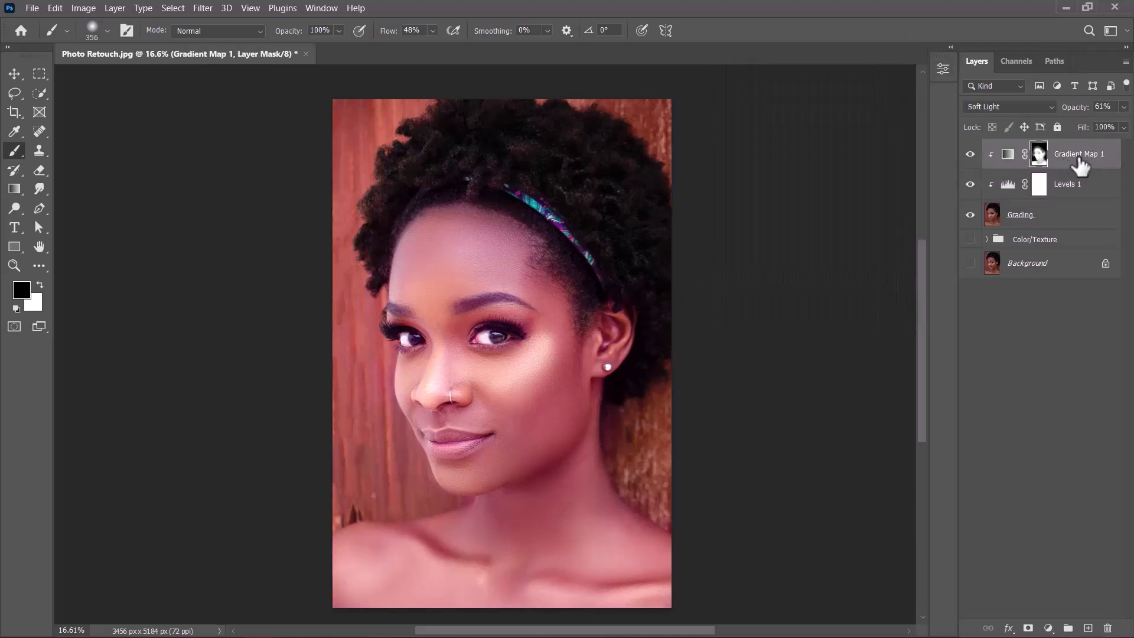
Group the Gradient Map 1, Levels 1 and Grading layers and name the group Final
shift+click(1077, 223)
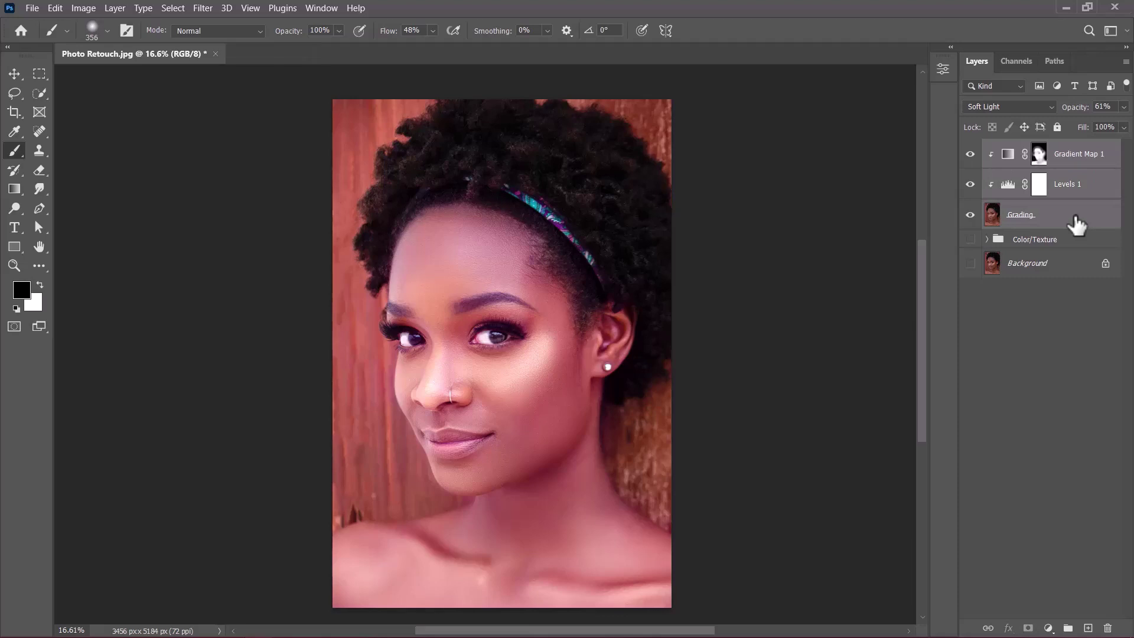
click(1069, 627)
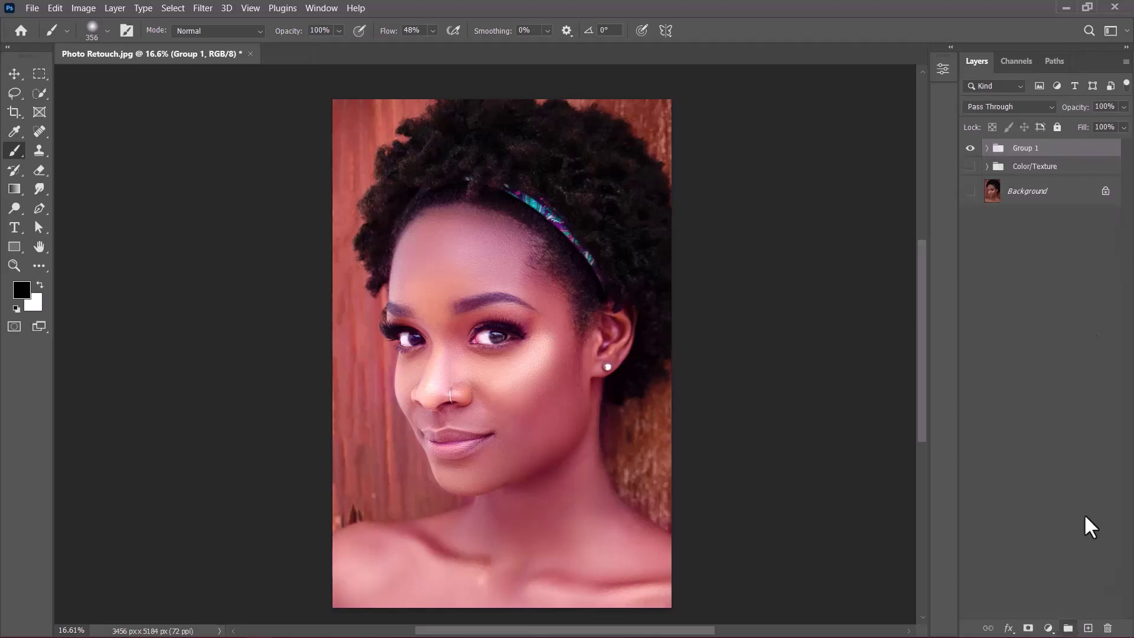
double_click(1017, 148)
text(Final)
key(Return)
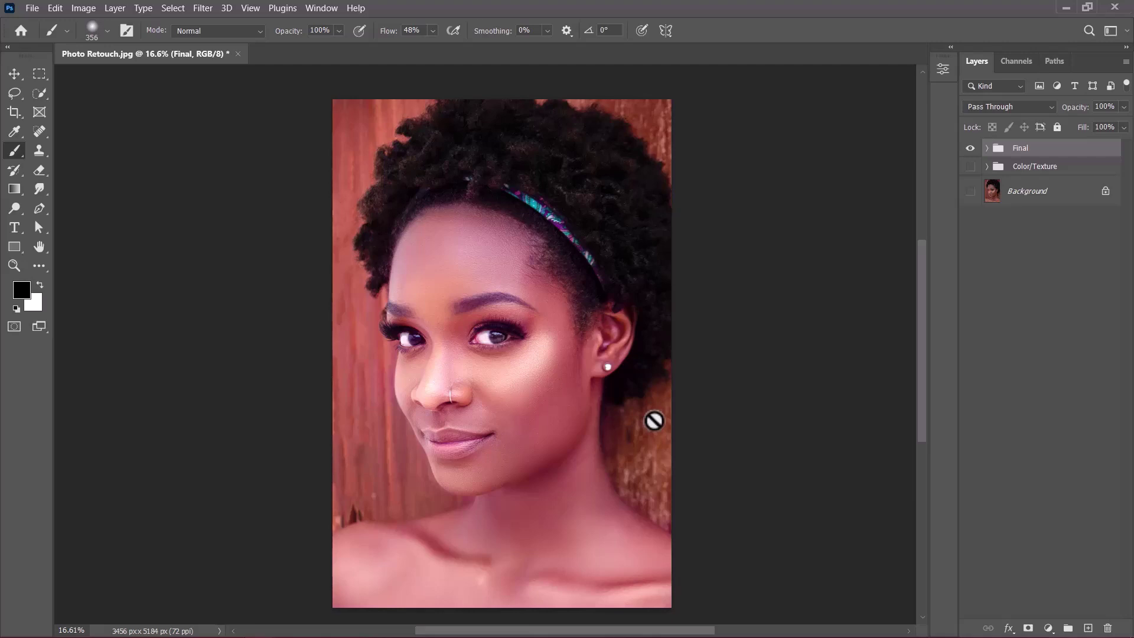
Show the Background layer and toggle the Final group's visibility to compare the portrait before and after
click(970, 191)
click(970, 147)
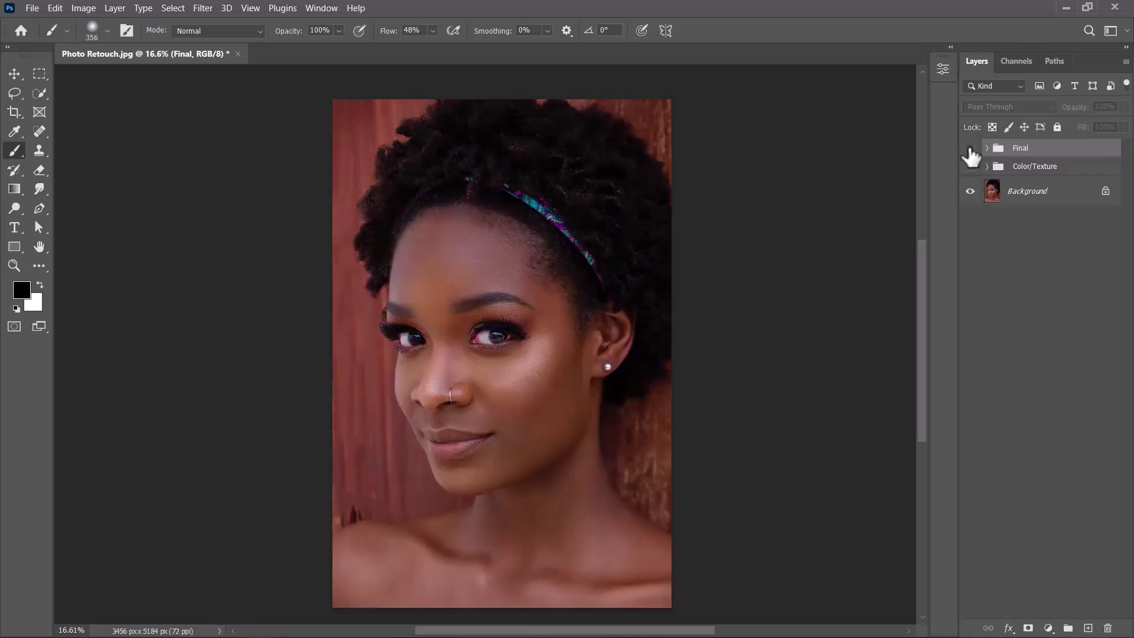
click(970, 149)
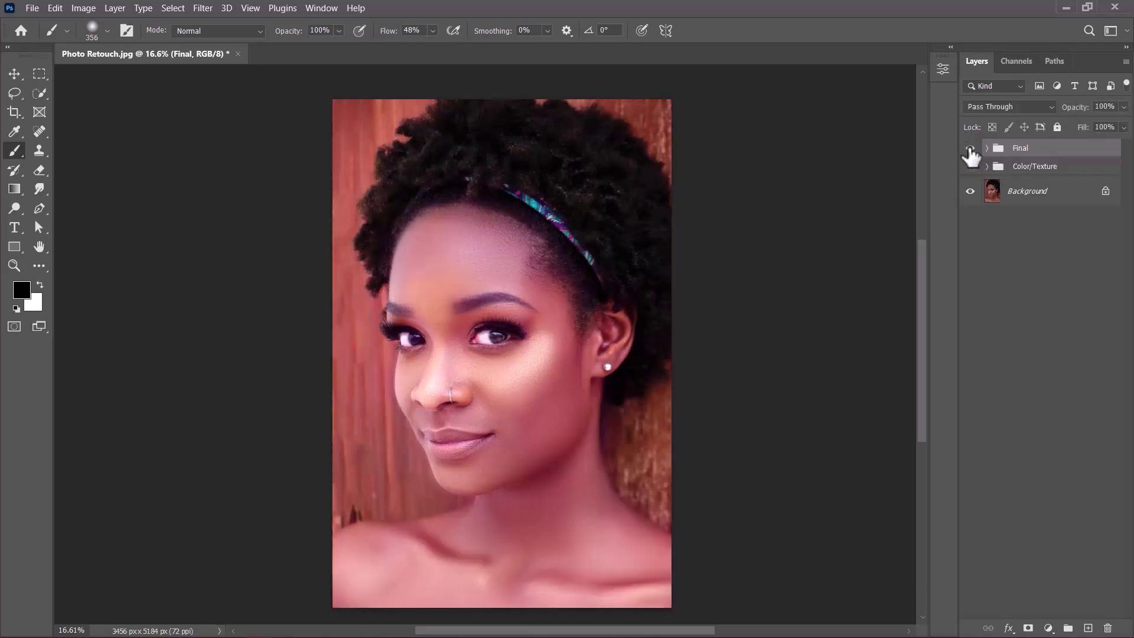
click(970, 149)
click(970, 148)
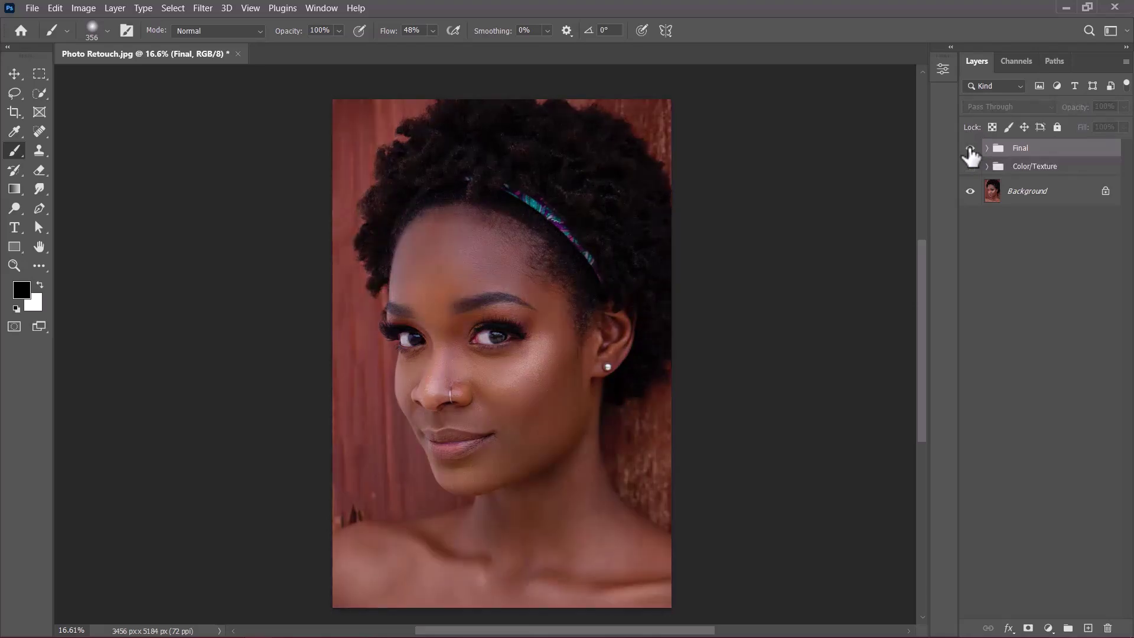
click(970, 148)
click(970, 148)
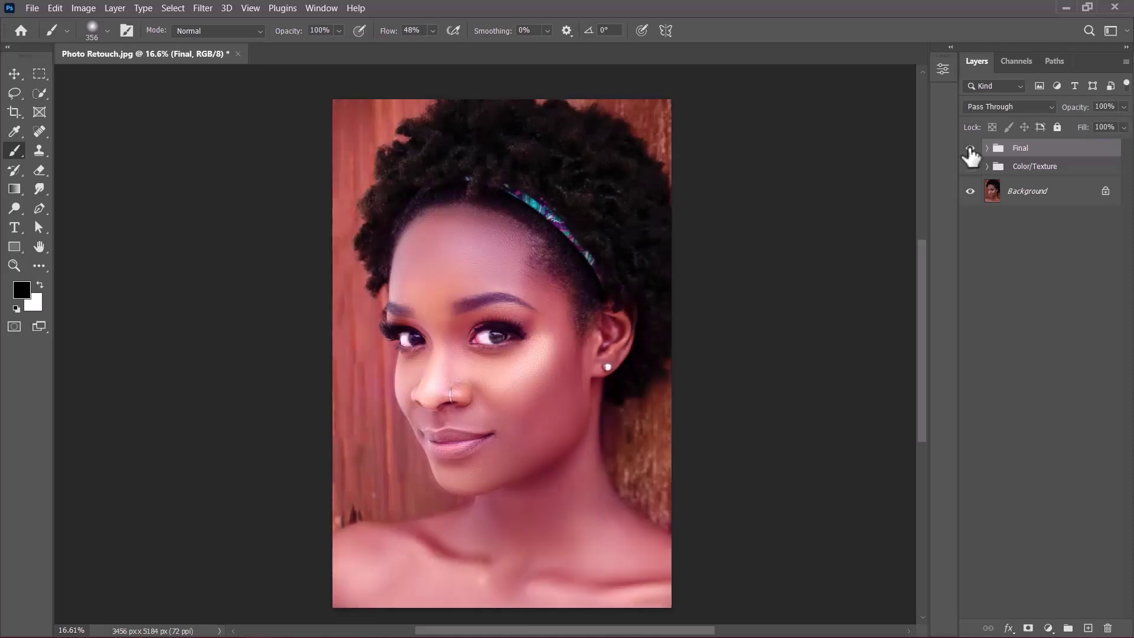